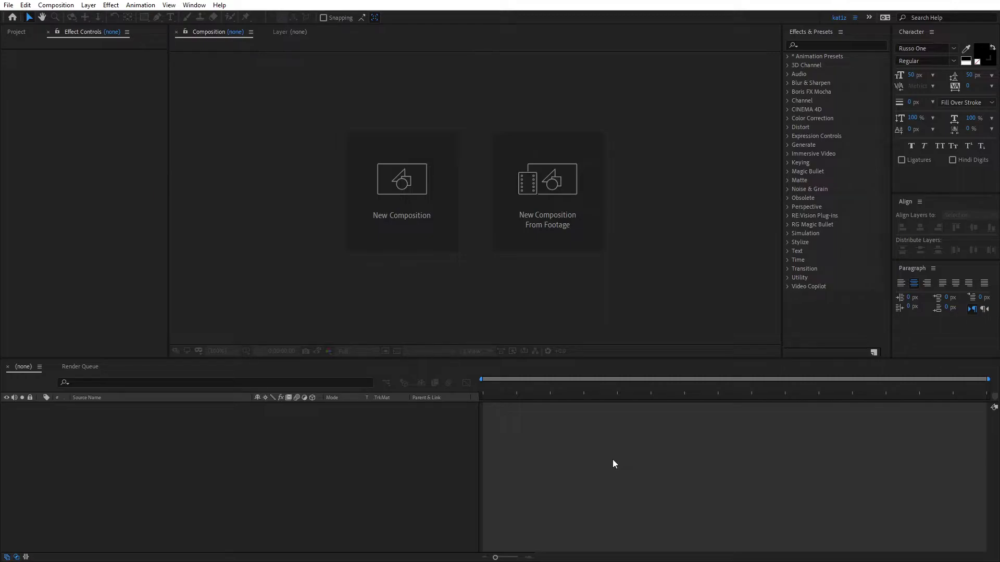
- Create a new 1920 x 1080 composition named SmoothTextAnimation at 30 fps with a duration of 10 seconds
{"action": "left_click", "coordinate": [417, 225]}
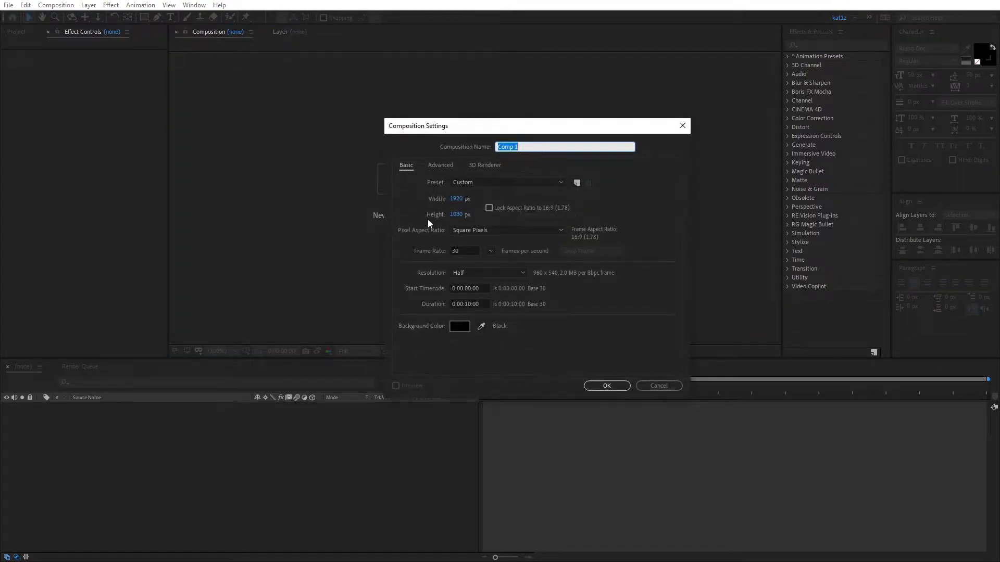
{"action": "type", "text": "SmoothTextAnimation"}
{"action": "left_click_drag", "start_coordinate": [469, 303], "coordinate": [478, 306]}
{"action": "left_click", "coordinate": [601, 385]}
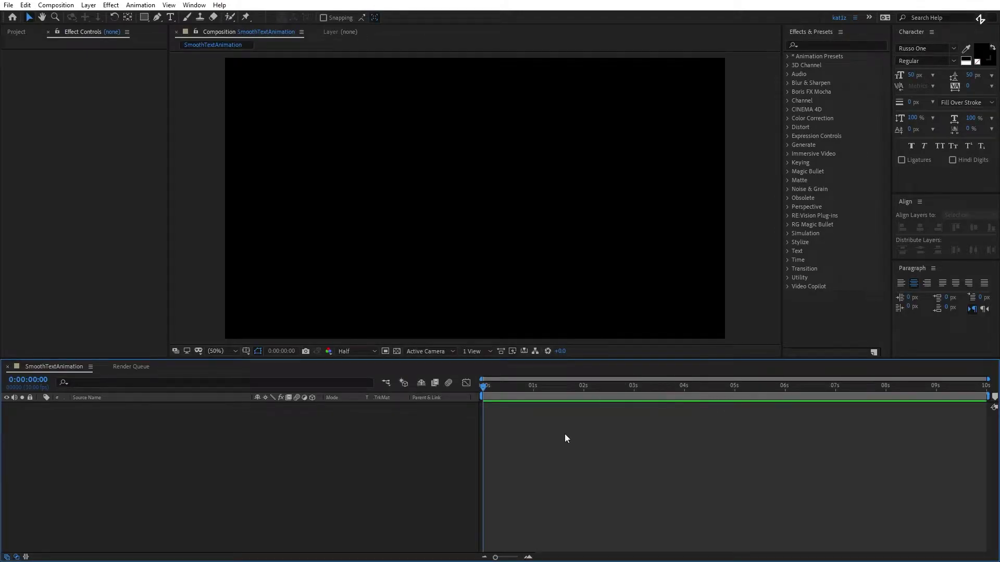
- Add a composition-sized solid layer named Background with the color E4E4E4
{"action": "right_click", "coordinate": [223, 430]}
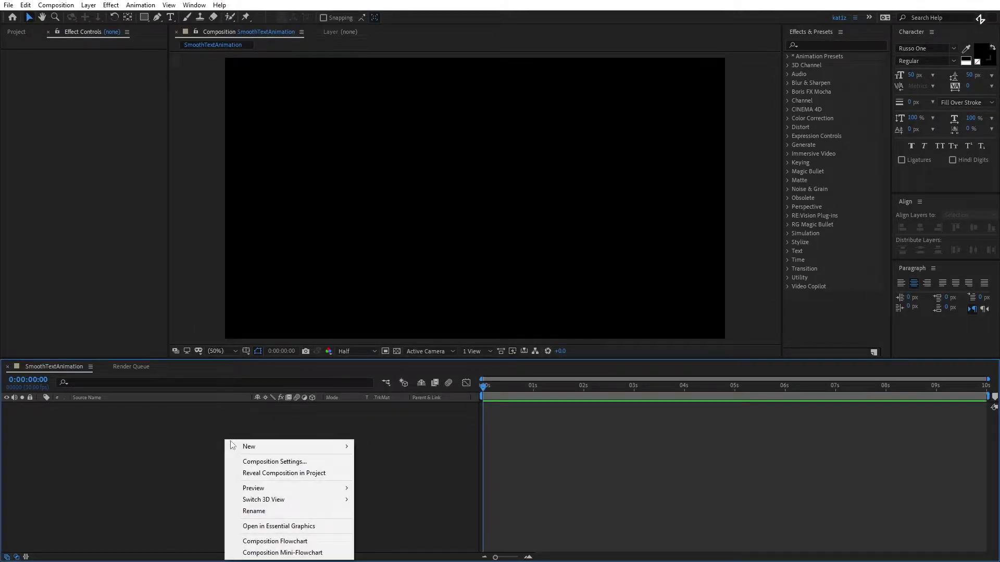
{"action": "mouse_move", "coordinate": [317, 446]}
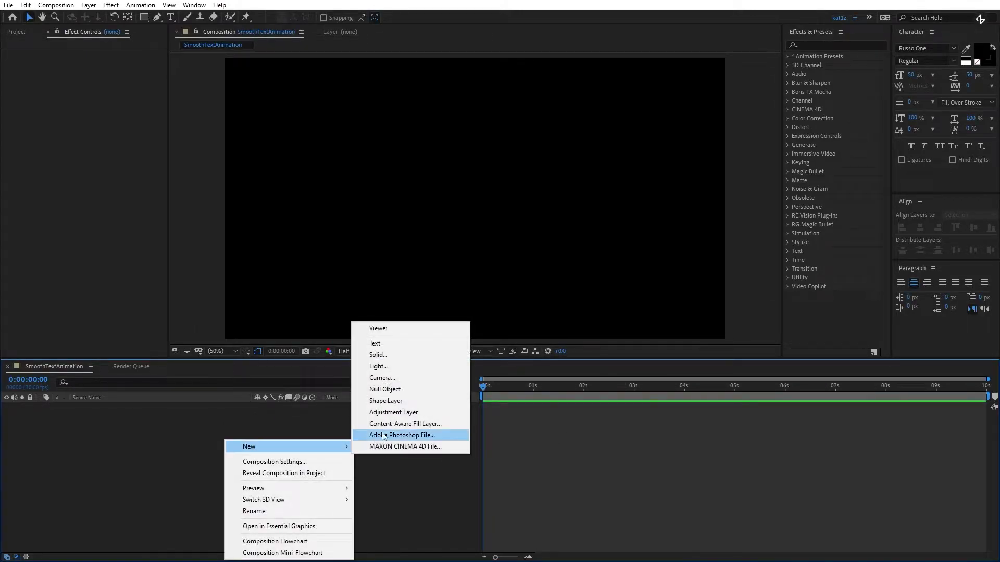
{"action": "left_click", "coordinate": [414, 354]}
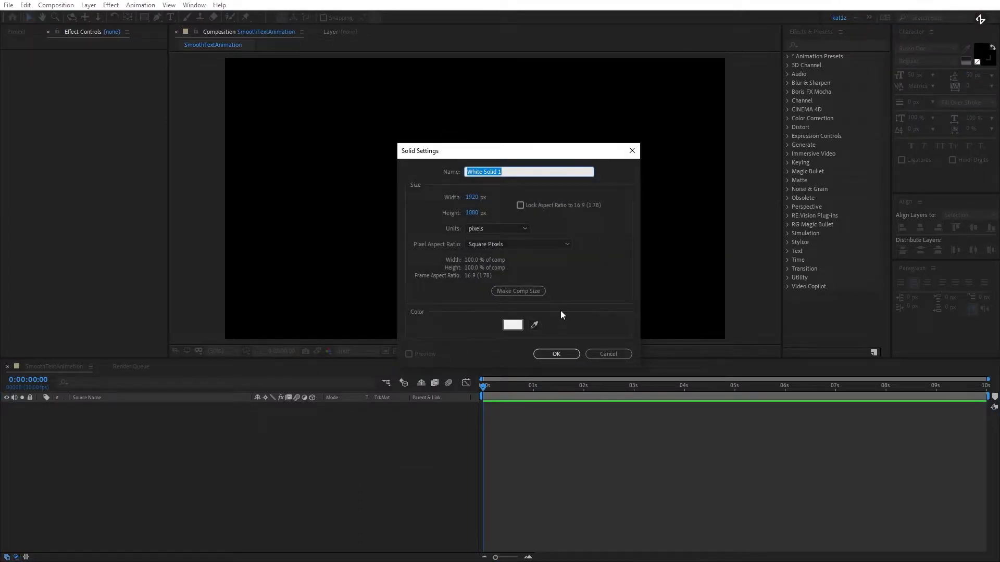
{"action": "type", "text": "Background"}
{"action": "left_click", "coordinate": [512, 325]}
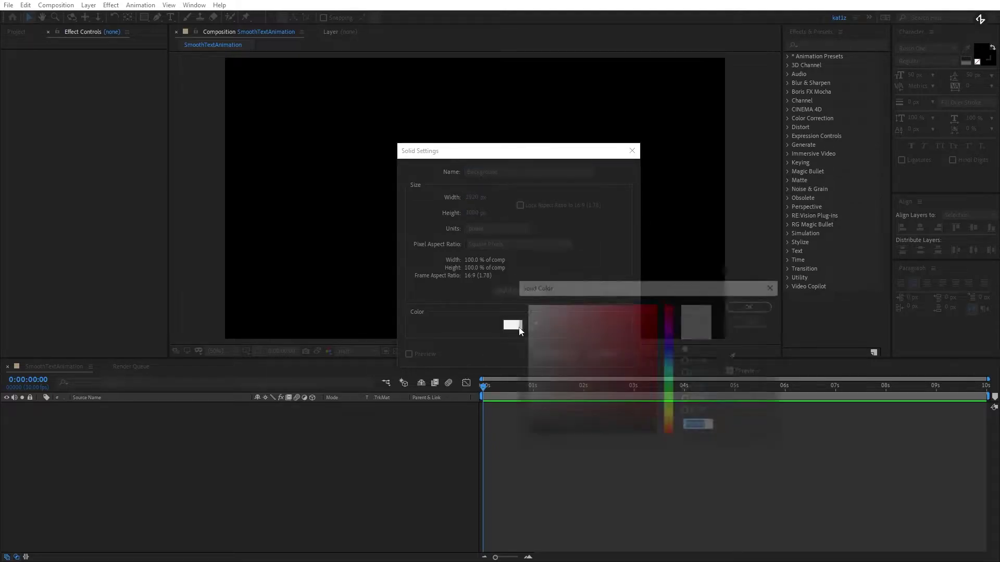
{"action": "type", "text": "E4E4E4"}
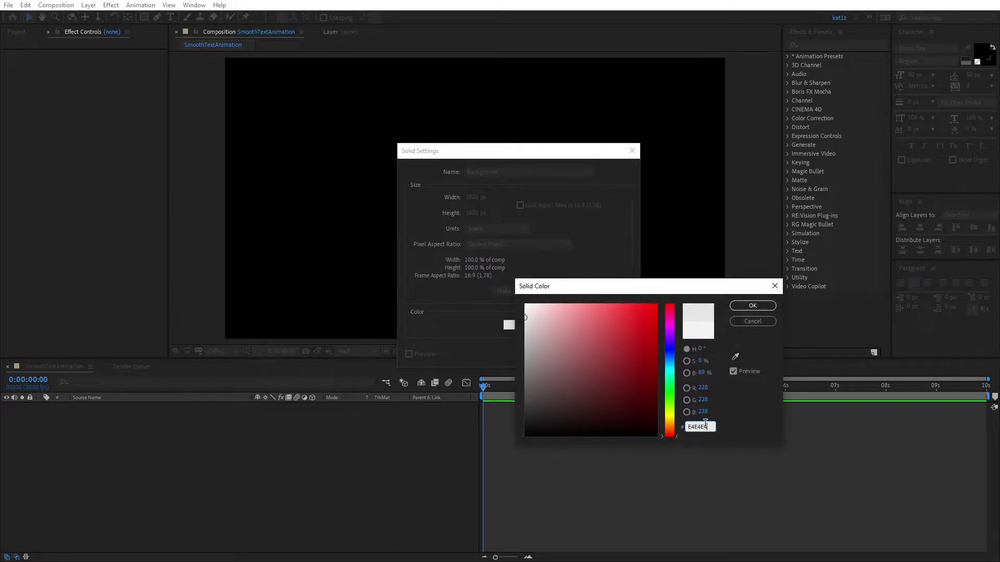
{"action": "left_click", "coordinate": [748, 308]}
{"action": "left_click", "coordinate": [556, 356]}
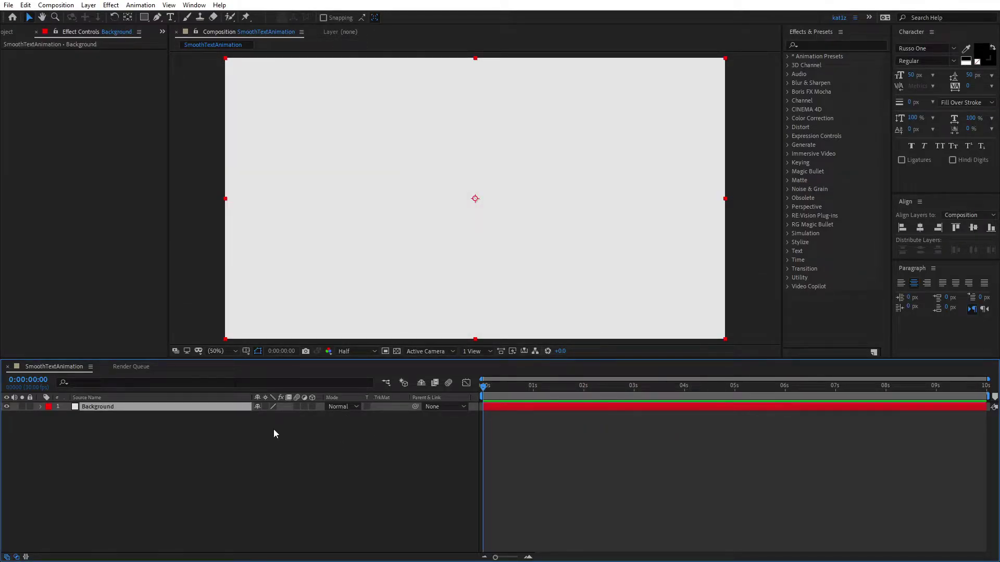
- Lock the Background layer, mark it as shy and hide shy layers in the timeline
{"action": "left_click", "coordinate": [30, 406]}
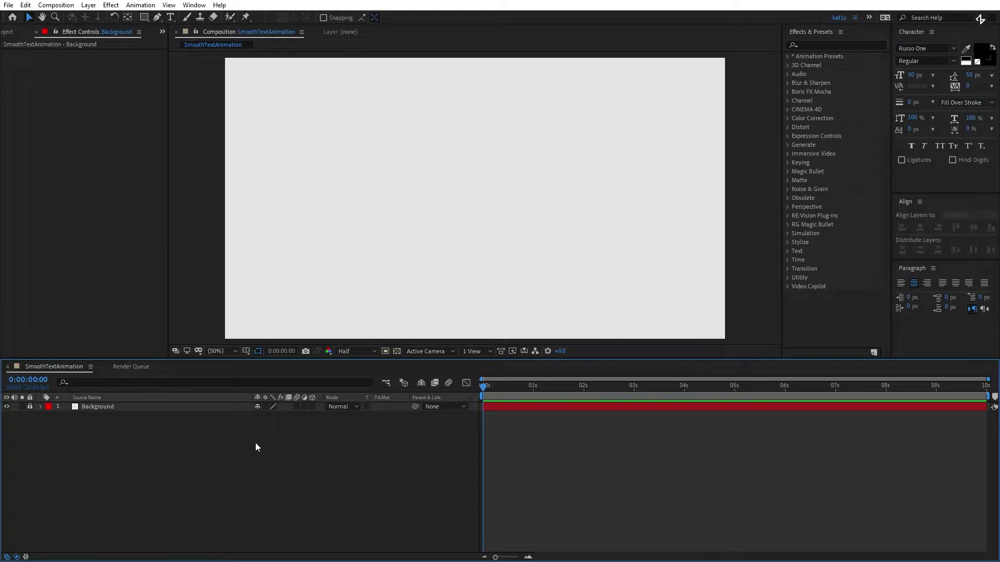
{"action": "left_click", "coordinate": [256, 407]}
{"action": "left_click", "coordinate": [422, 383]}
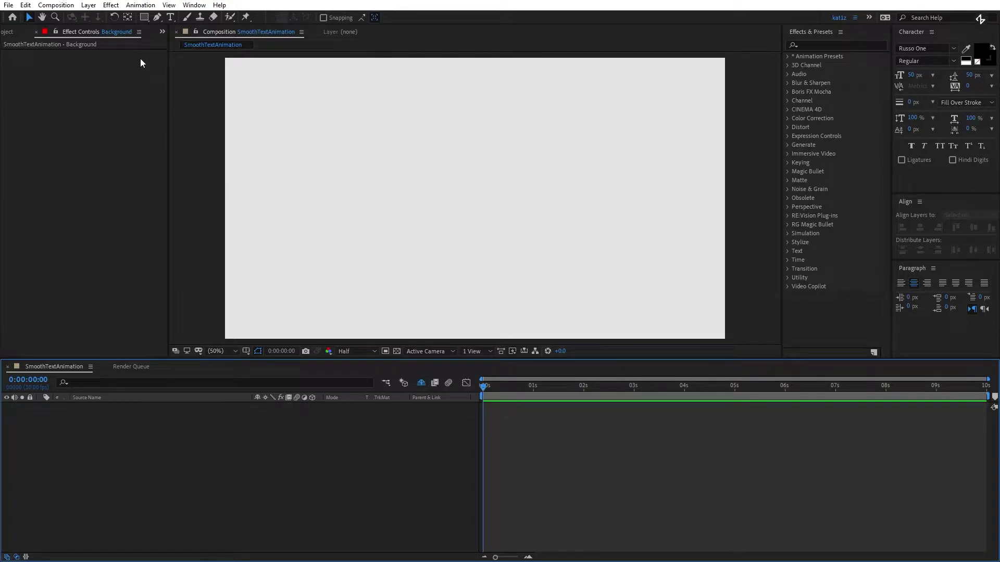
- Create a text layer reading "ELEGANT TEXT." and center it horizontally and vertically in the composition
{"action": "left_click", "coordinate": [170, 17]}
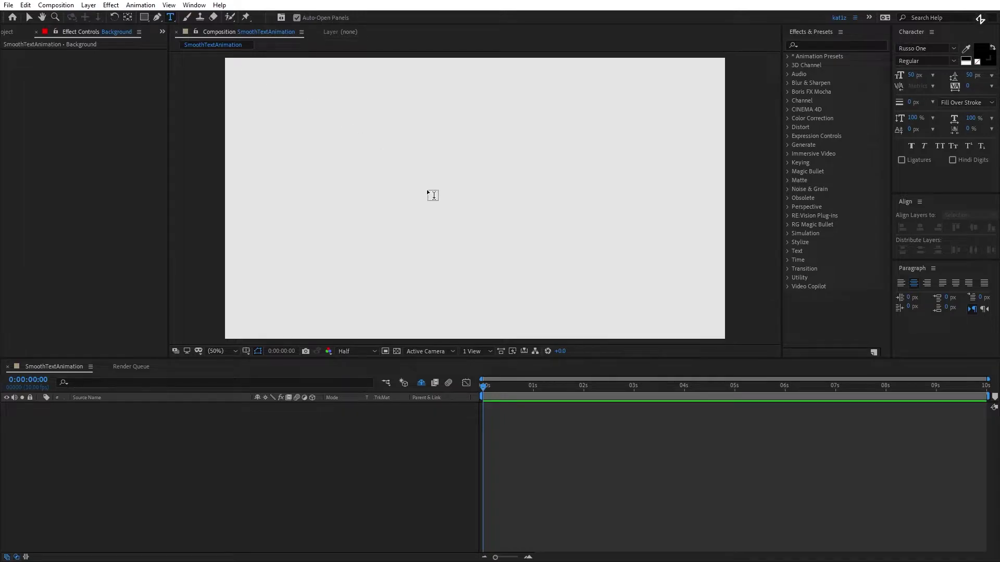
{"action": "left_click", "coordinate": [390, 192]}
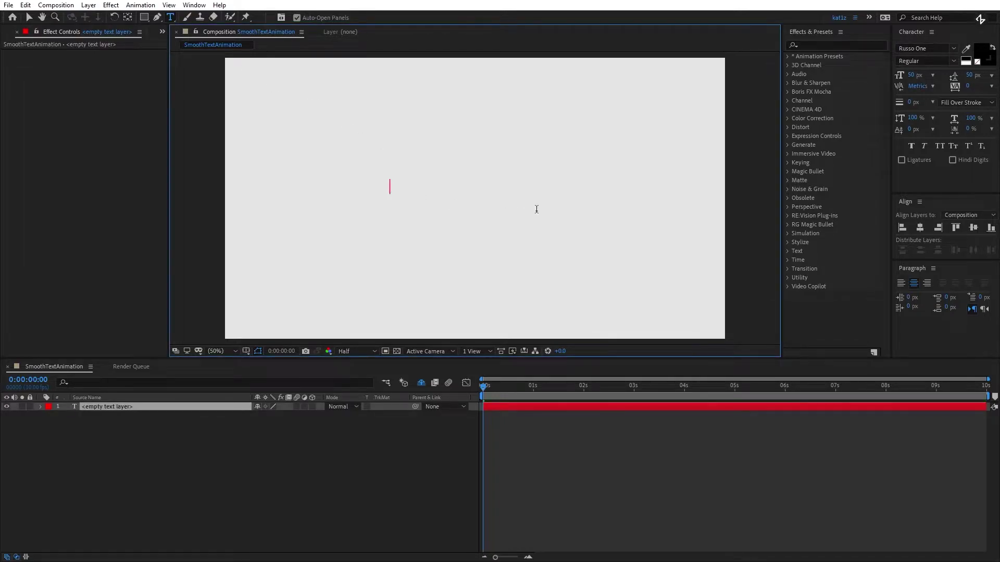
{"action": "type", "text": "ELEGANT TEXT."}
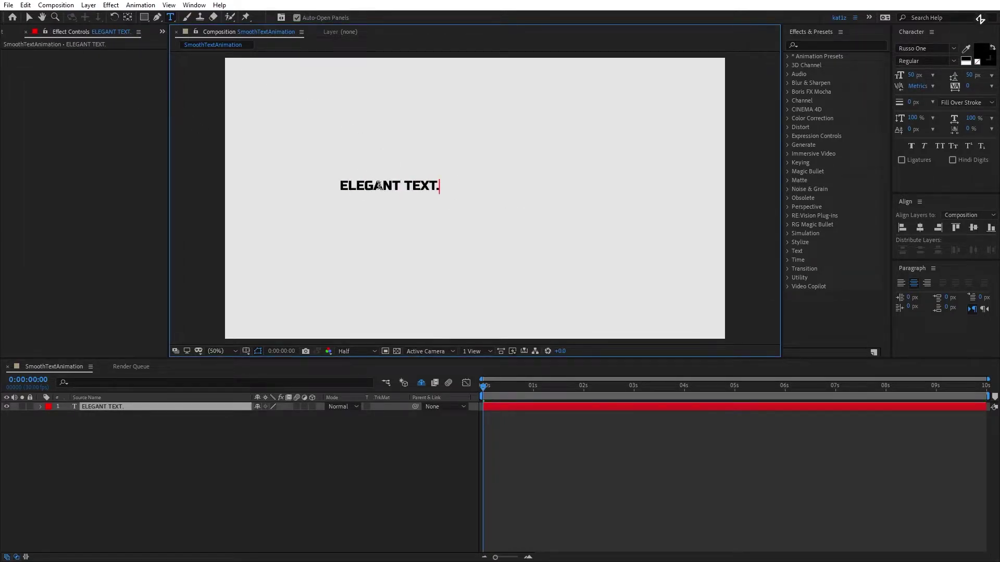
{"action": "left_click", "coordinate": [28, 17]}
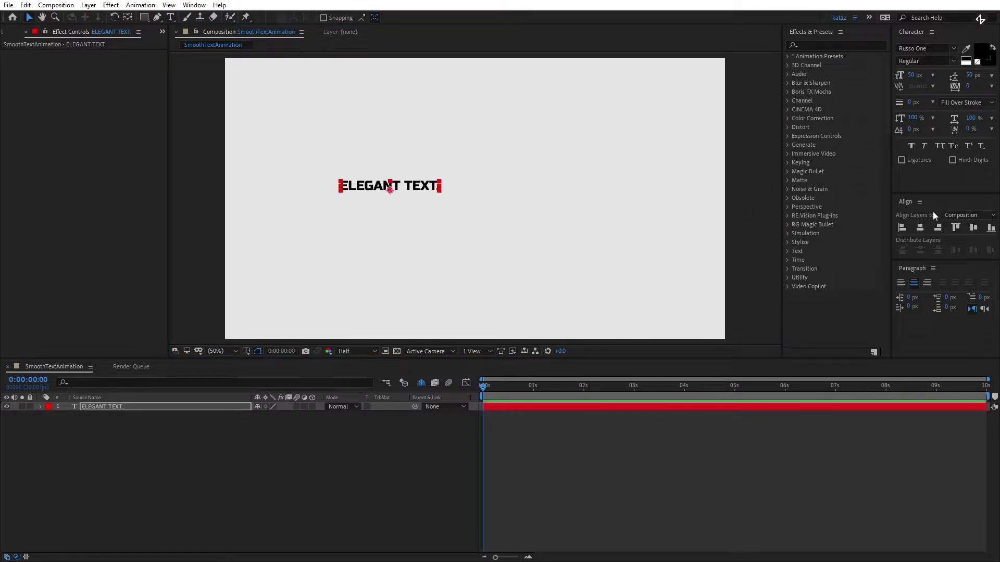
{"action": "left_click", "coordinate": [920, 228]}
{"action": "left_click", "coordinate": [973, 228]}
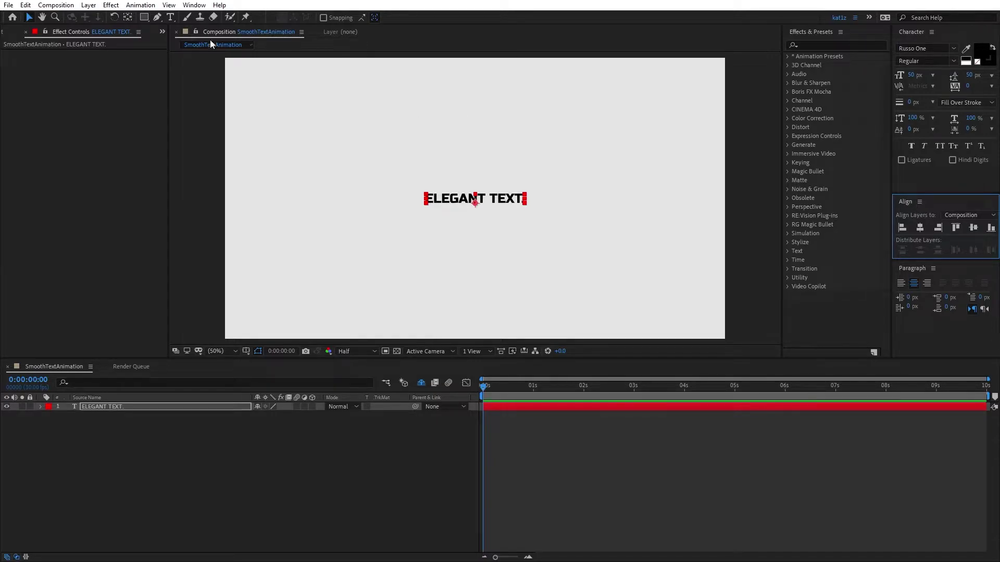
{"action": "left_click", "coordinate": [200, 6]}
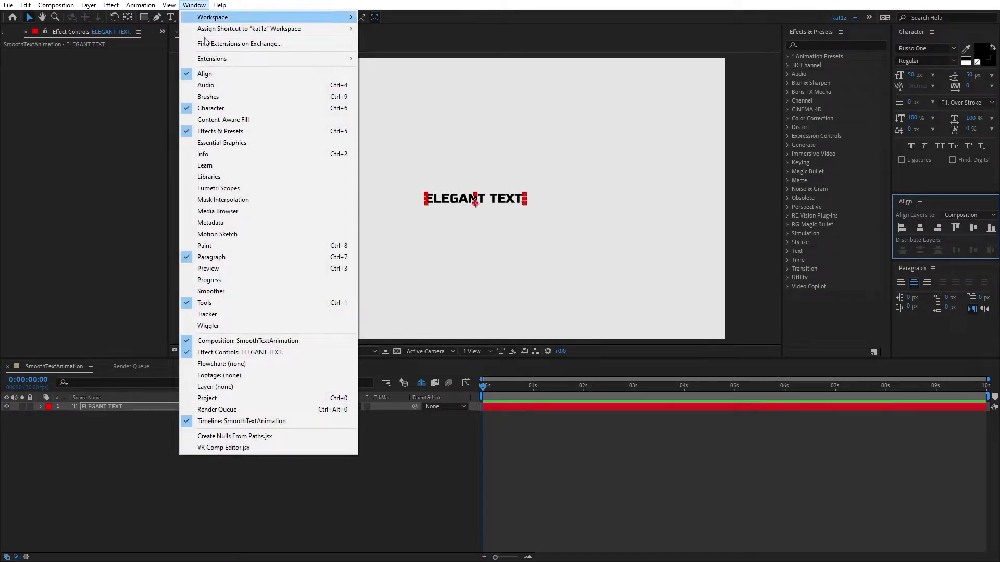
{"action": "left_click", "coordinate": [515, 17]}
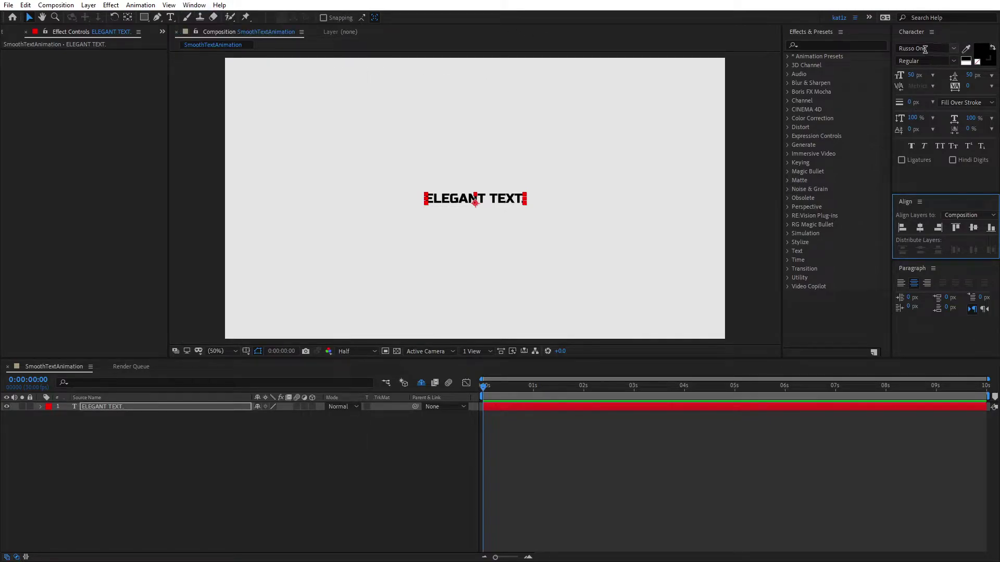
- Set the text's font size to 120 px and re-center the layer horizontally and vertically in the composition
{"action": "left_click", "coordinate": [915, 74]}
{"action": "type", "text": "1"}
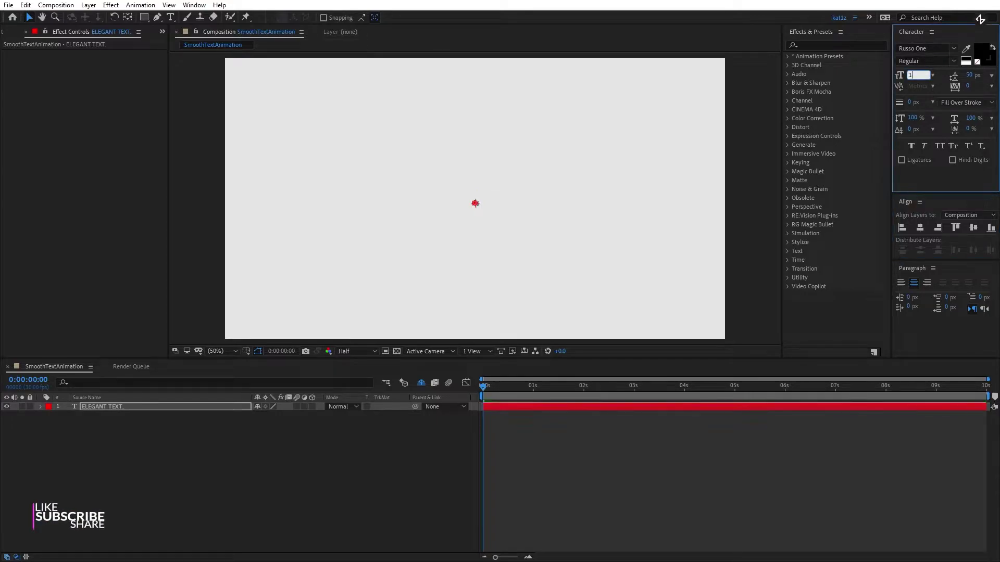
{"action": "type", "text": "20"}
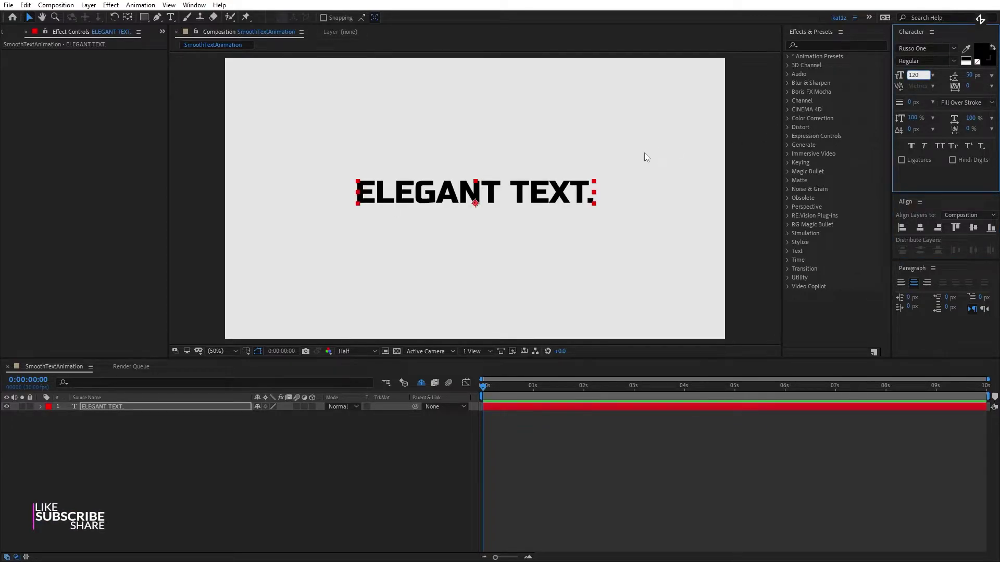
{"action": "left_click", "coordinate": [916, 230]}
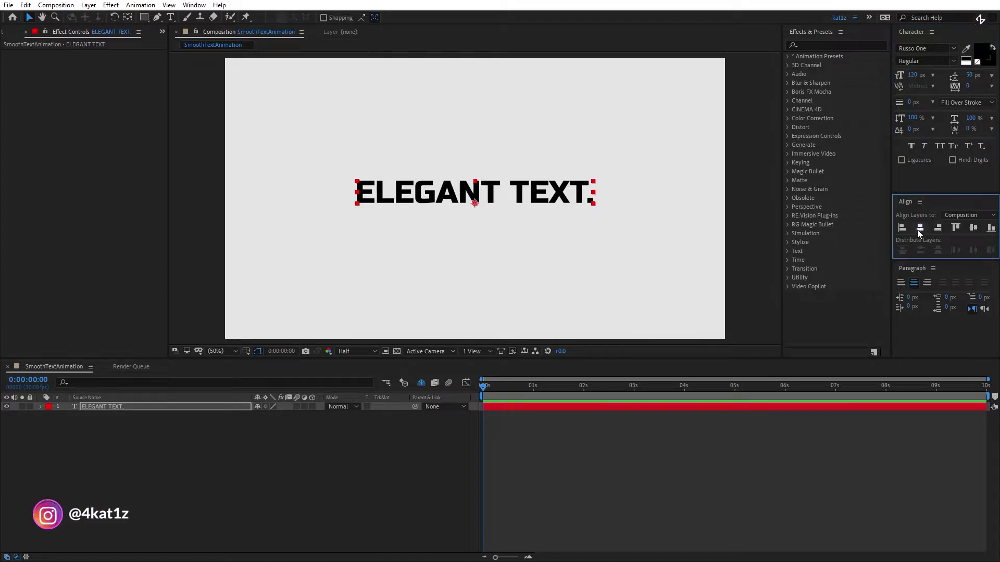
{"action": "left_click", "coordinate": [974, 228]}
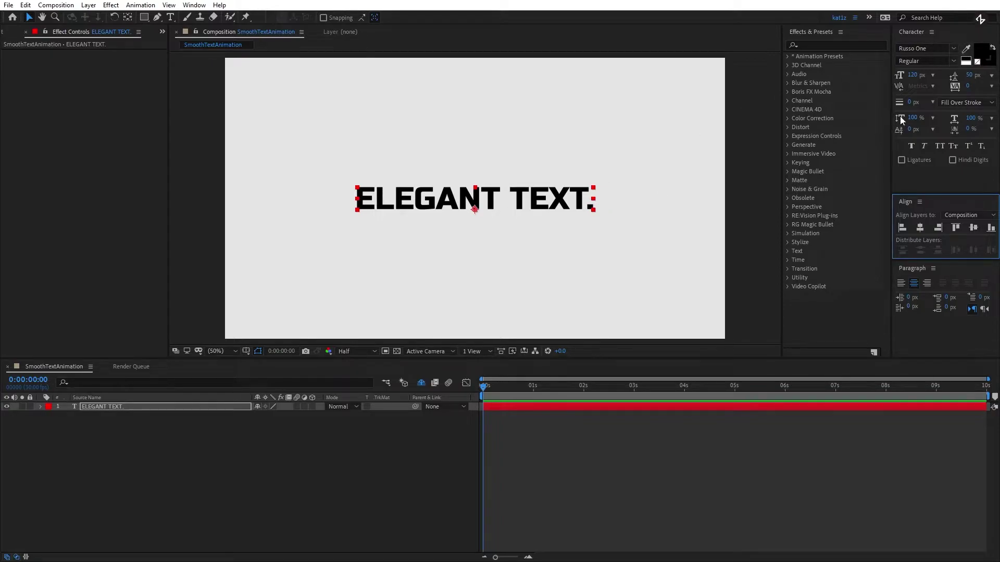
- Apply faux italic and all caps to the text, keeping the Regular font style
{"action": "left_click", "coordinate": [954, 63]}
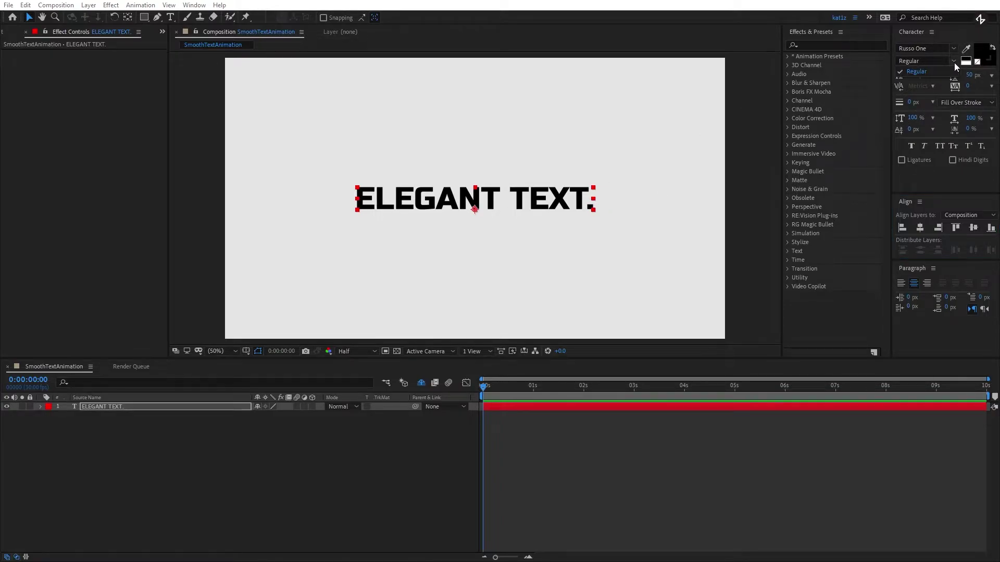
{"action": "left_click", "coordinate": [954, 62]}
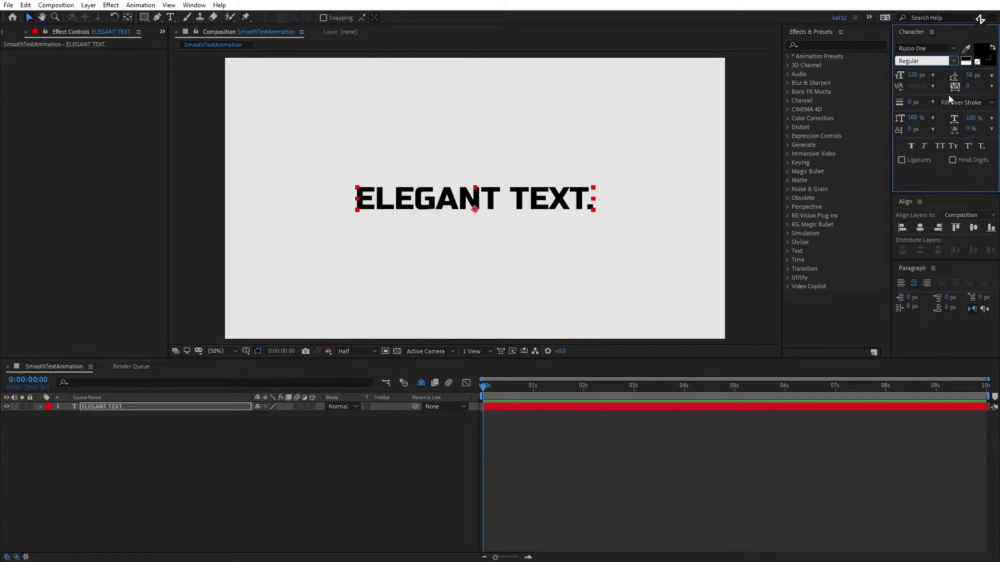
{"action": "left_click", "coordinate": [925, 147]}
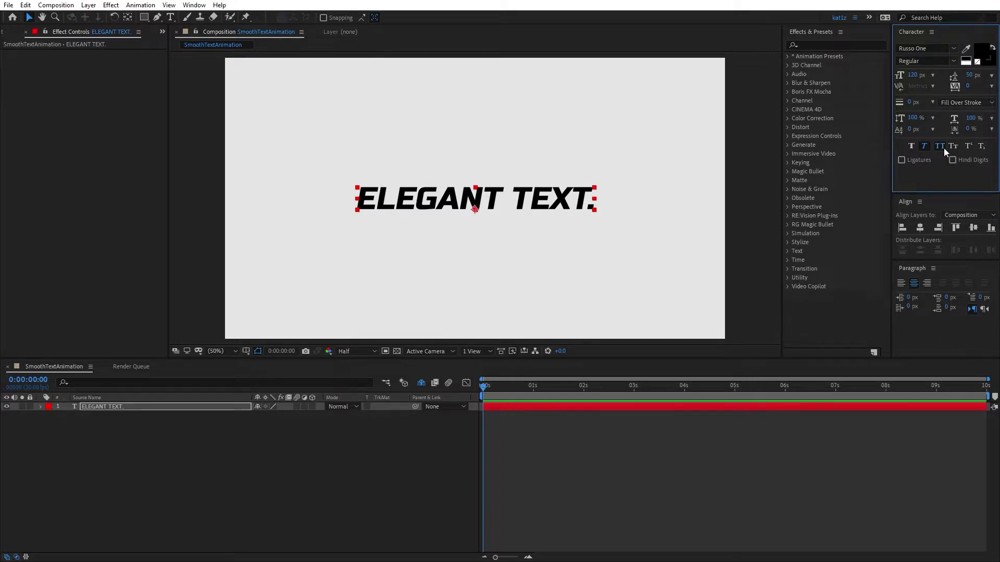
{"action": "left_click", "coordinate": [448, 436]}
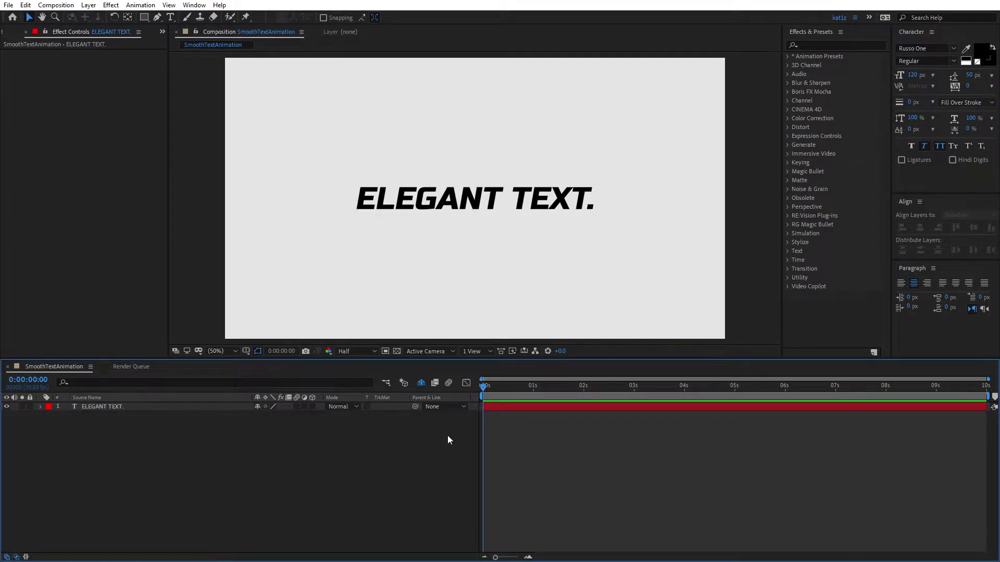
- Draw a rectangular mask on the text layer that encloses the whole text with extra room below it
{"action": "left_click", "coordinate": [151, 408]}
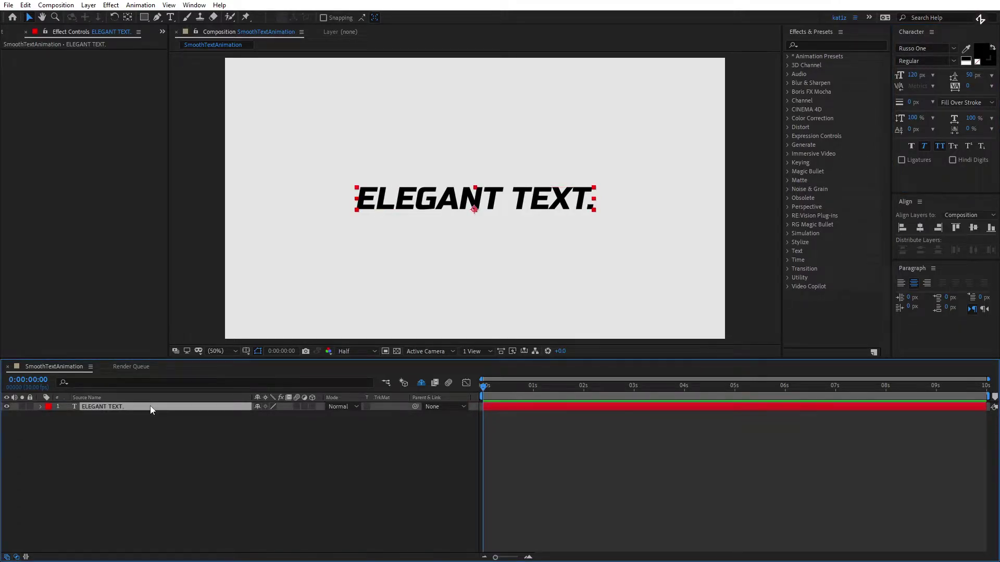
{"action": "left_click", "coordinate": [144, 18]}
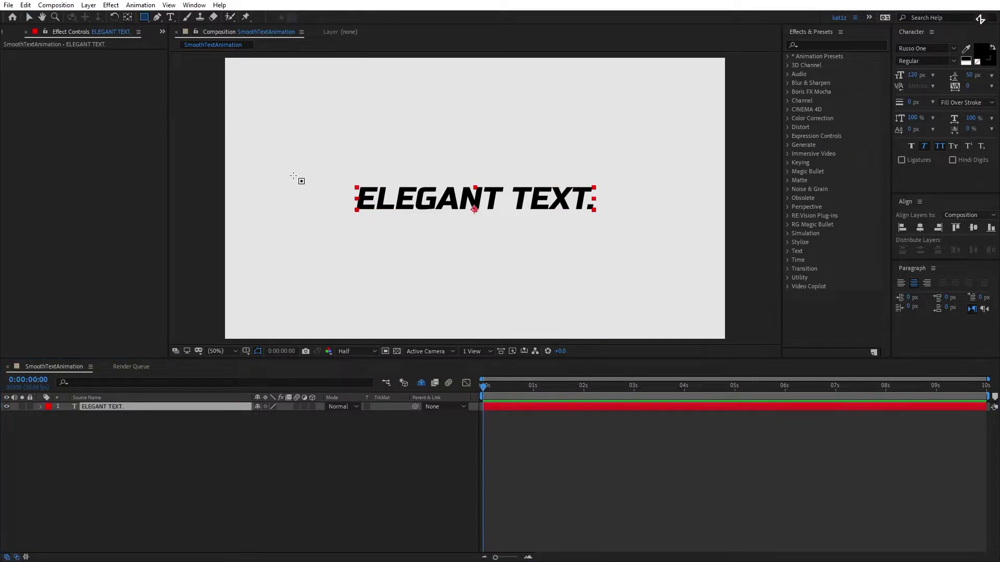
{"action": "mouse_move", "coordinate": [325, 182]}
{"action": "left_mouse_down"}
{"action": "mouse_move", "coordinate": [480, 218]}
{"action": "mouse_move", "coordinate": [627, 230]}
{"action": "mouse_move", "coordinate": [662, 246]}
{"action": "mouse_move", "coordinate": [630, 244]}
{"action": "left_mouse_up"}
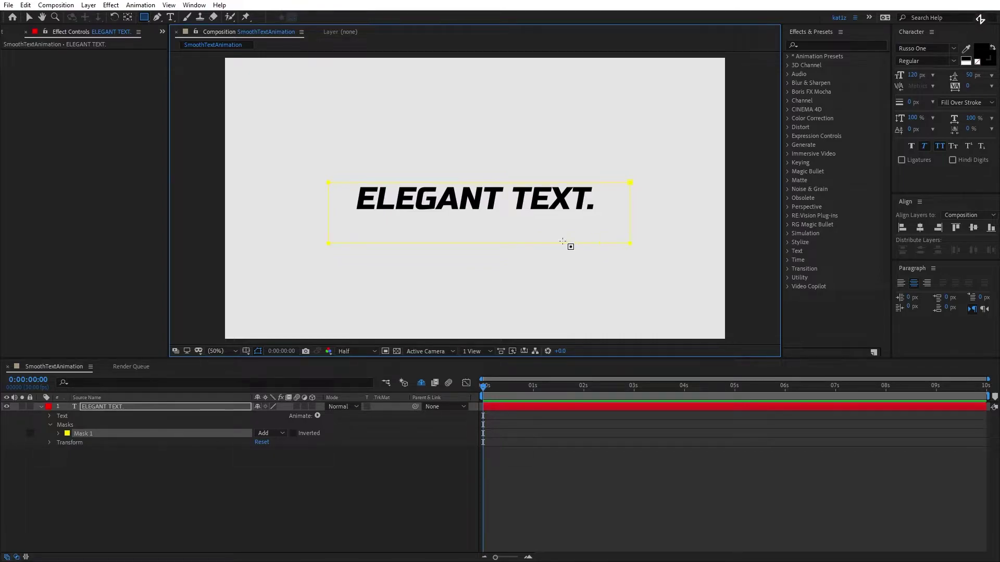
{"action": "left_click", "coordinate": [29, 17]}
- Widen the text layer's mask so both its side edges extend beyond the composition frame
{"action": "left_click", "coordinate": [189, 433]}
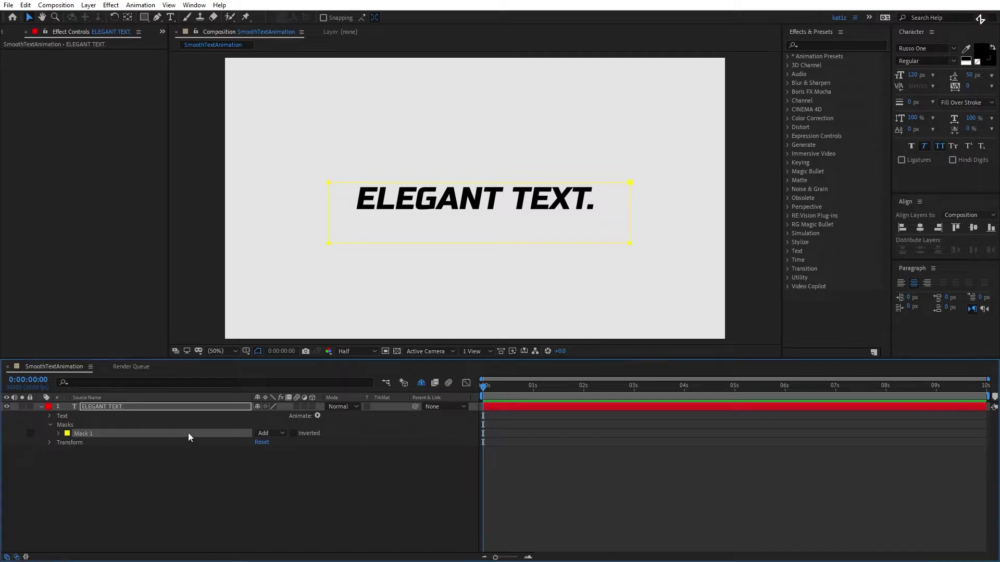
{"action": "left_click", "coordinate": [363, 185]}
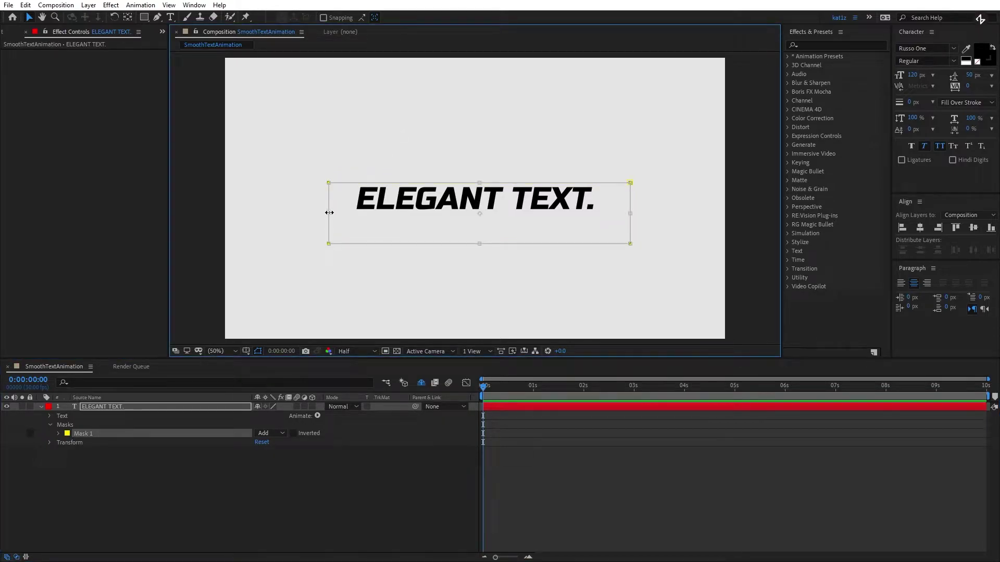
{"action": "left_click_drag", "start_coordinate": [329, 213], "coordinate": [311, 215]}
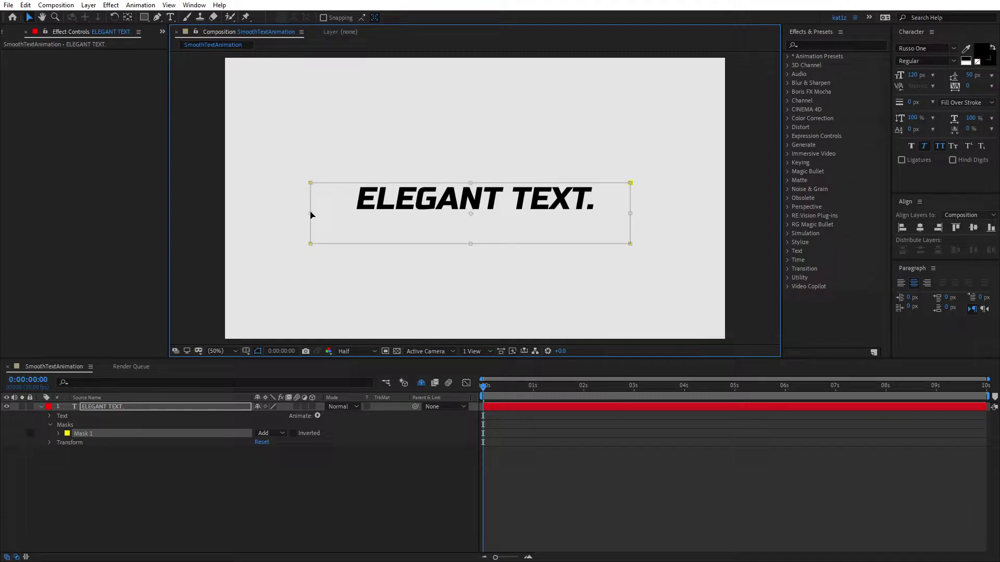
{"action": "left_click_drag", "start_coordinate": [311, 214], "coordinate": [208, 214]}
{"action": "left_click_drag", "start_coordinate": [638, 214], "coordinate": [760, 216]}
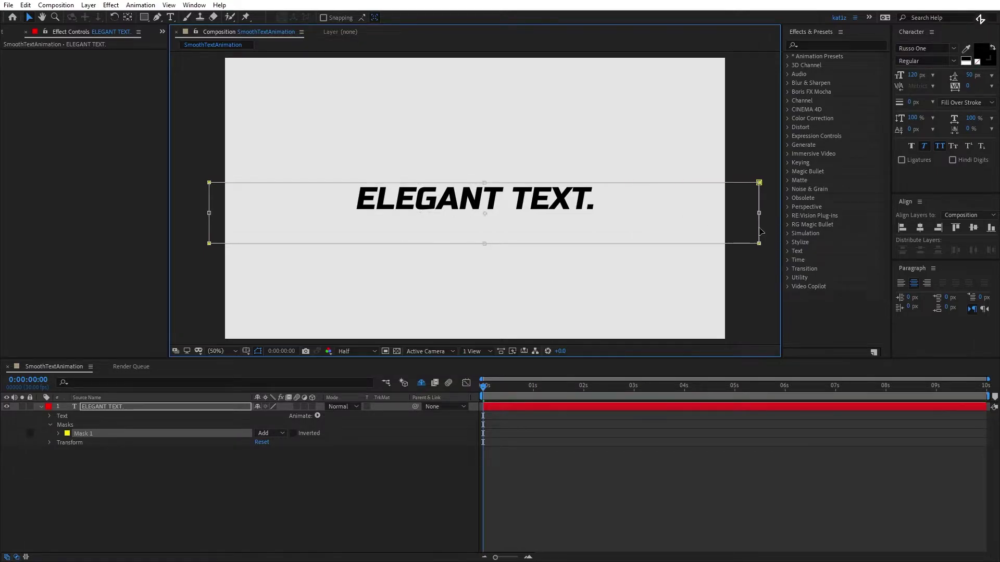
- Lock Mask 1 on the text layer and collapse the layer's mask group
{"action": "left_click", "coordinate": [31, 433]}
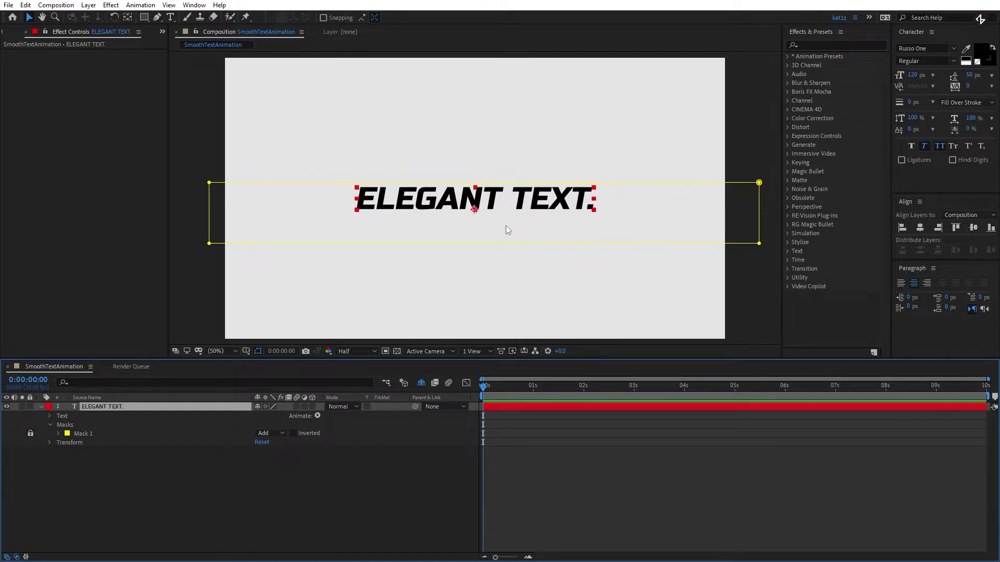
{"action": "left_click", "coordinate": [50, 426]}
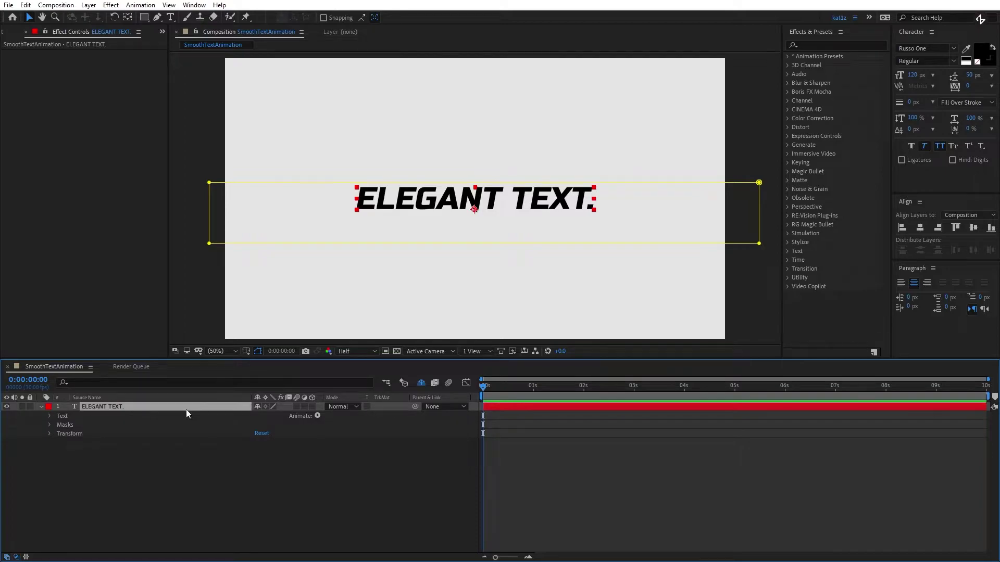
{"action": "key", "text": "slash"}
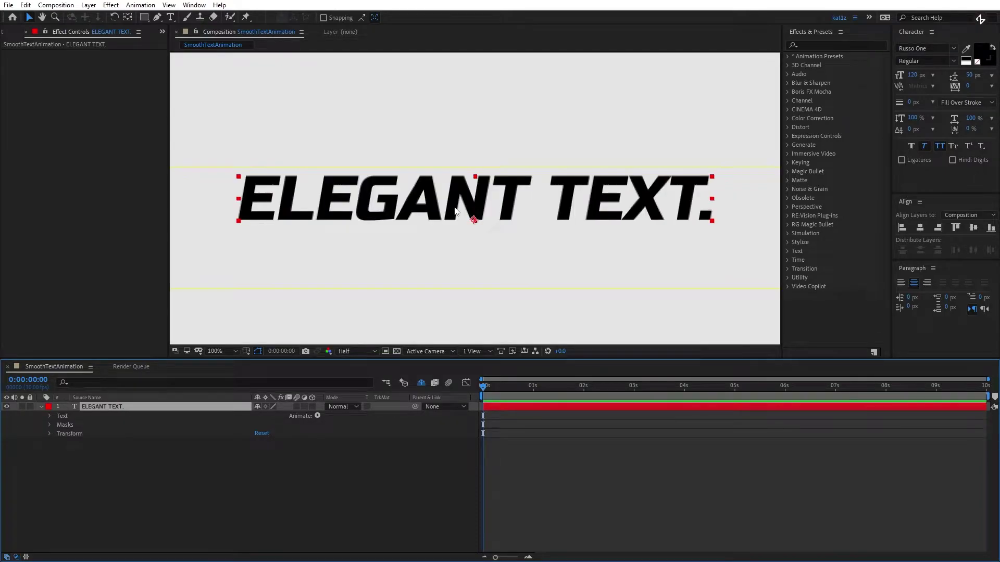
- Set the composition viewer's preview resolution to Full
{"action": "left_click_drag", "start_coordinate": [455, 210], "coordinate": [487, 194]}
{"action": "left_click", "coordinate": [371, 352]}
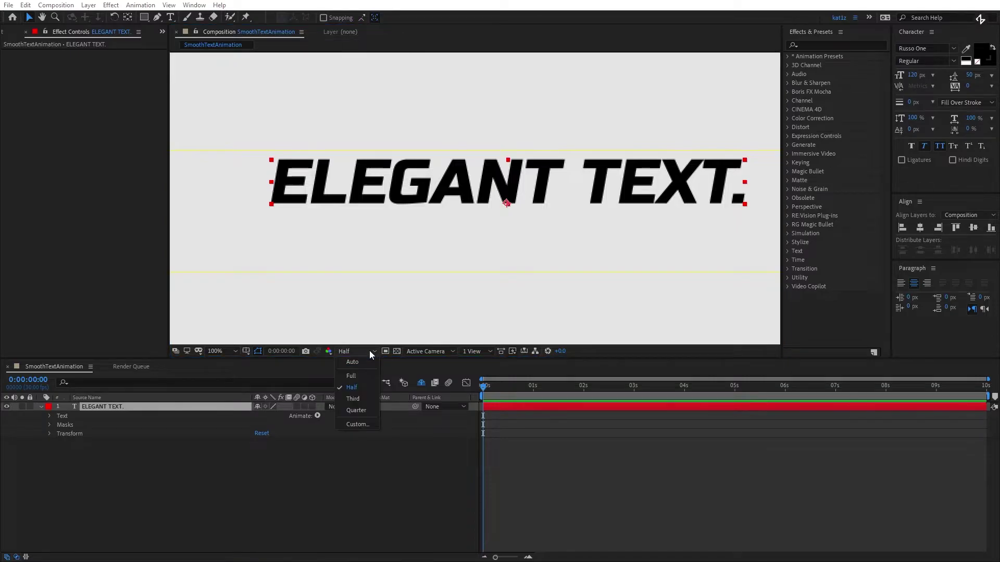
{"action": "left_click", "coordinate": [362, 375]}
{"action": "left_click_drag", "start_coordinate": [555, 182], "coordinate": [533, 182]}
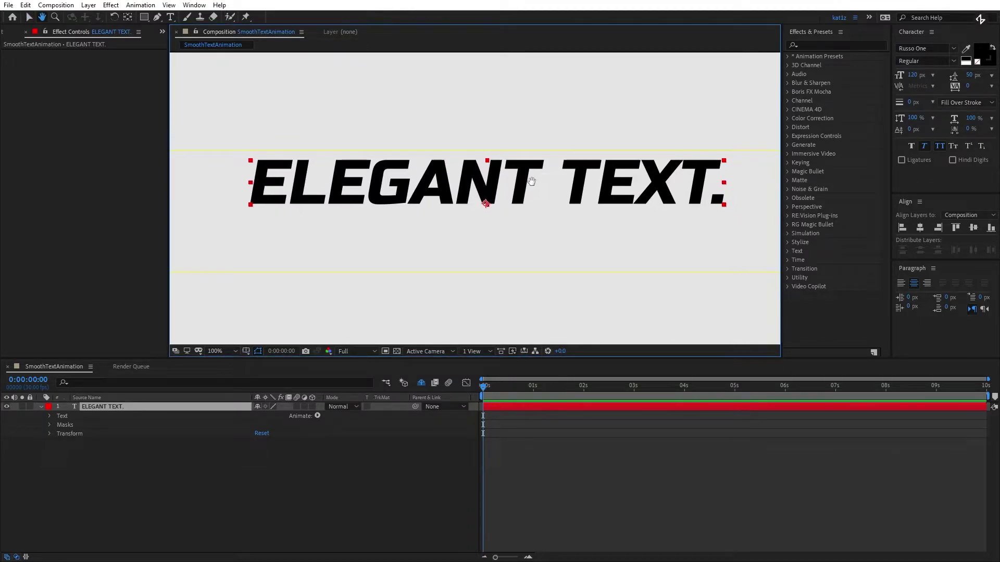
- Add a Position animator to the text layer and base its range selector on Words
{"action": "left_click", "coordinate": [317, 416]}
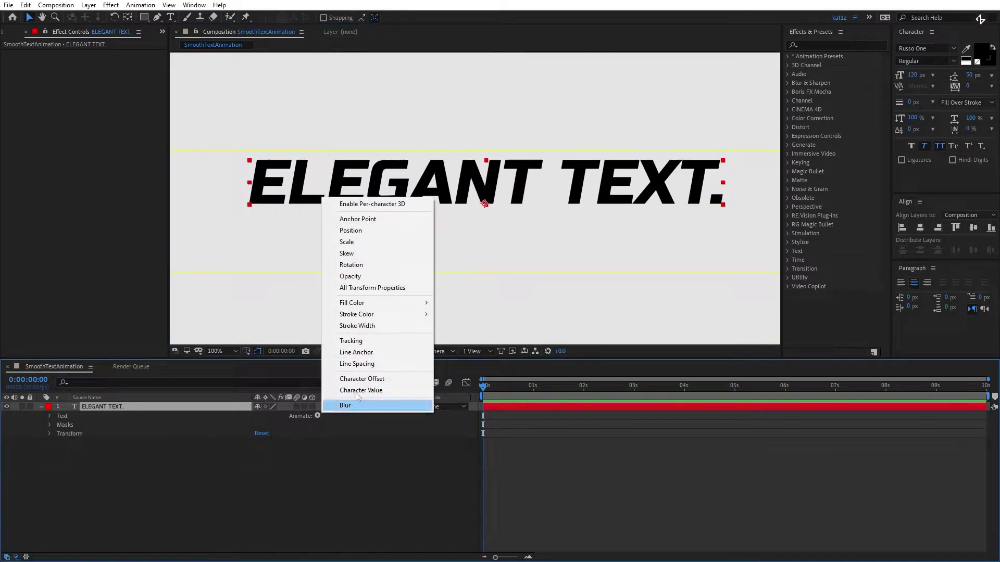
{"action": "left_click", "coordinate": [389, 235]}
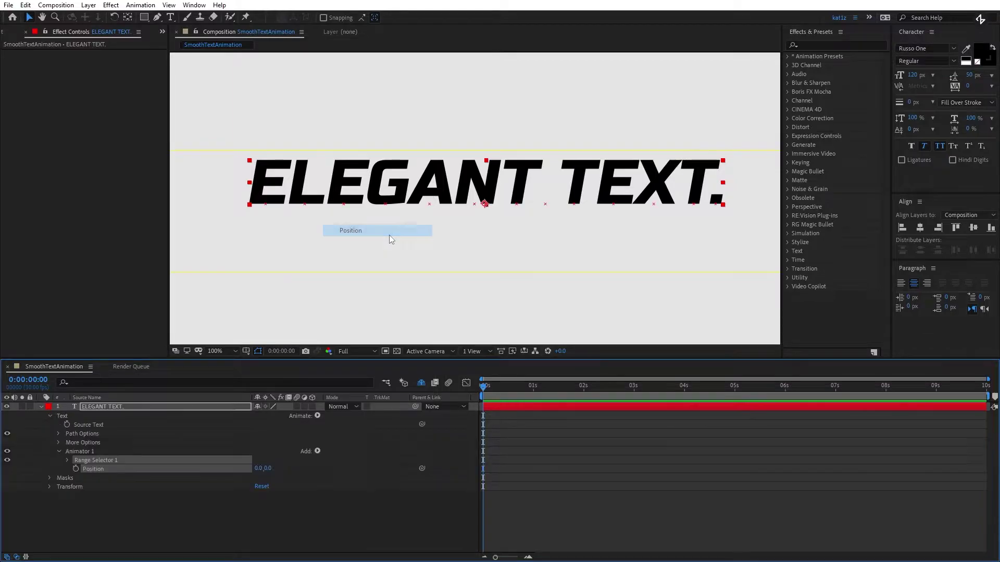
{"action": "left_click", "coordinate": [66, 459]}
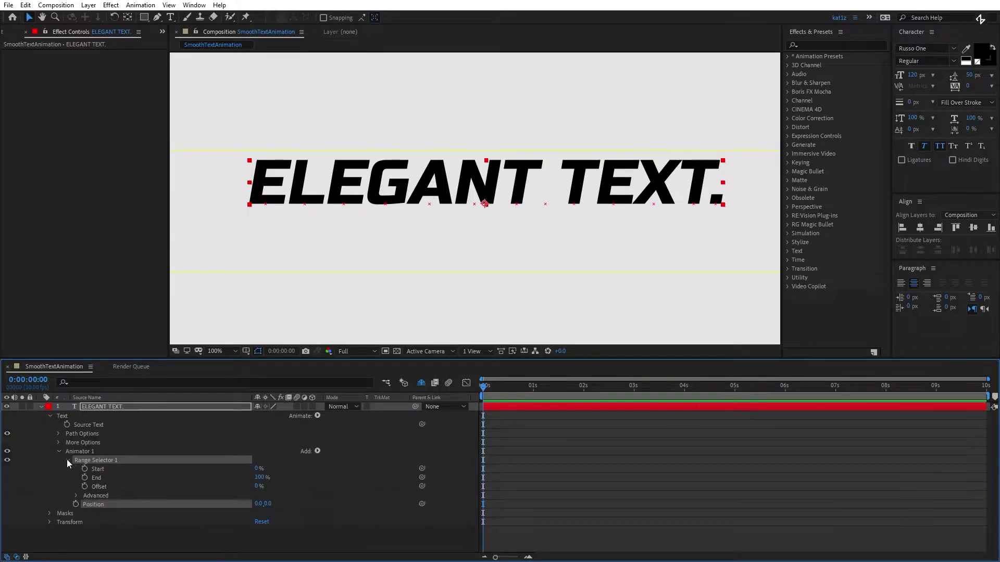
{"action": "left_click", "coordinate": [77, 496]}
{"action": "scroll", "coordinate": [131, 485], "scroll_direction": "down", "scroll_amount": 3}
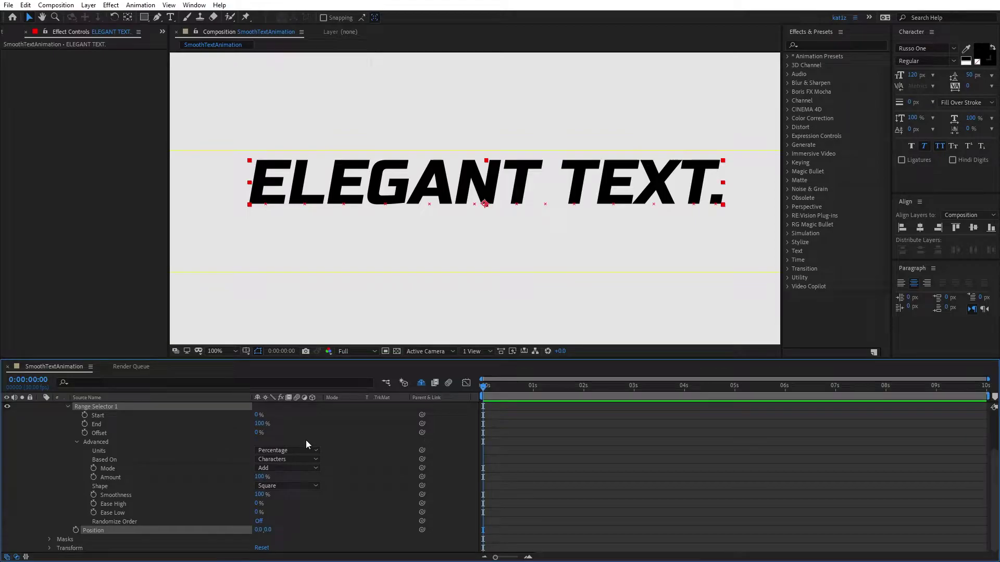
{"action": "left_click", "coordinate": [286, 460]}
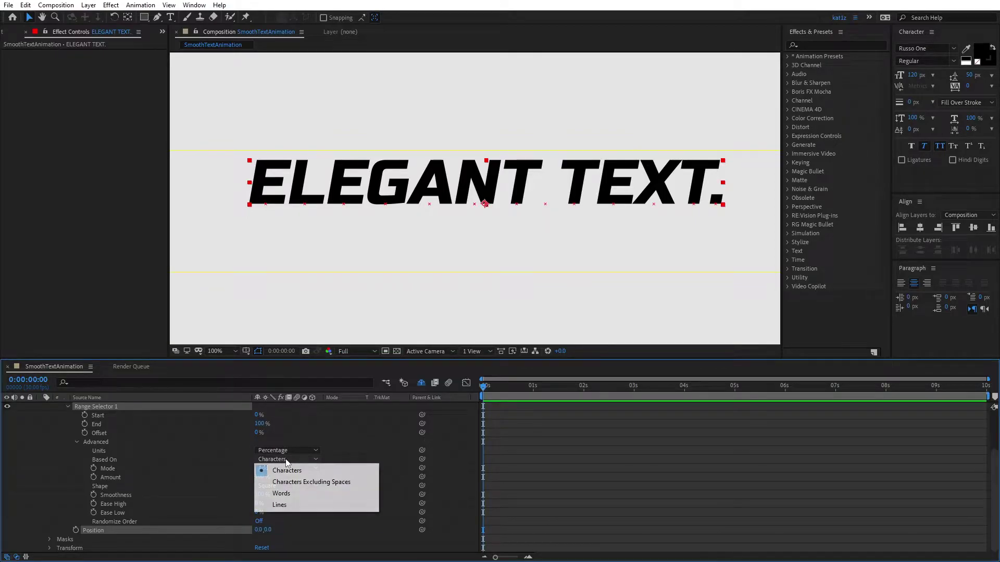
{"action": "left_click", "coordinate": [286, 493]}
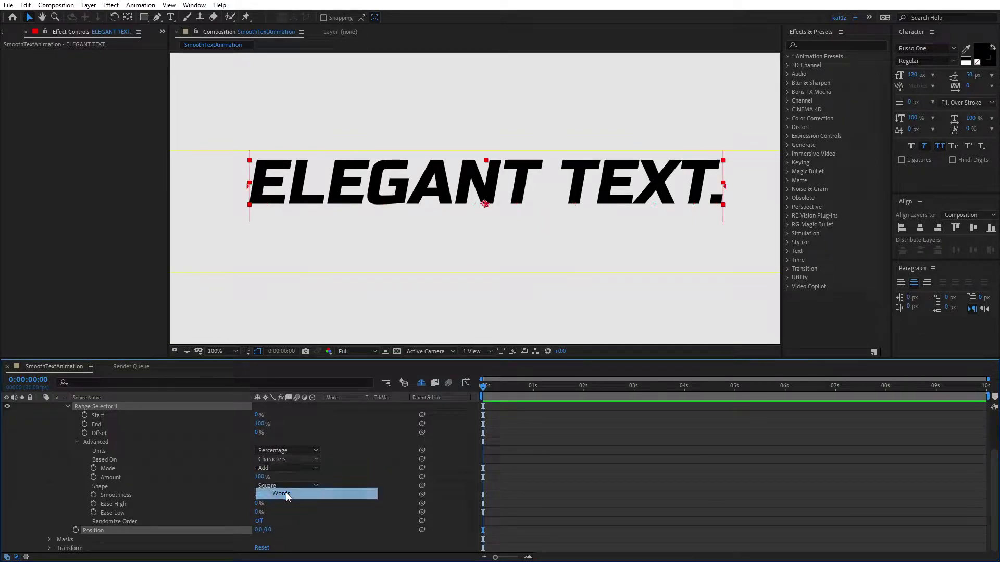
{"action": "left_click", "coordinate": [77, 442]}
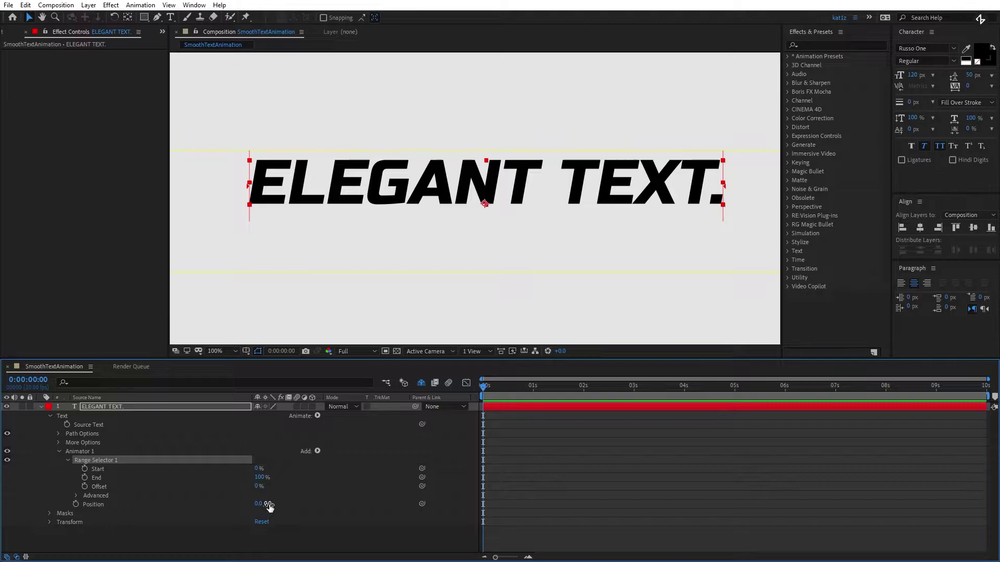
- Set the text animator's Position to 0, -108, lifting the text above its mask, and test the range selector's Start value
{"action": "left_click_drag", "start_coordinate": [268, 504], "coordinate": [211, 509]}
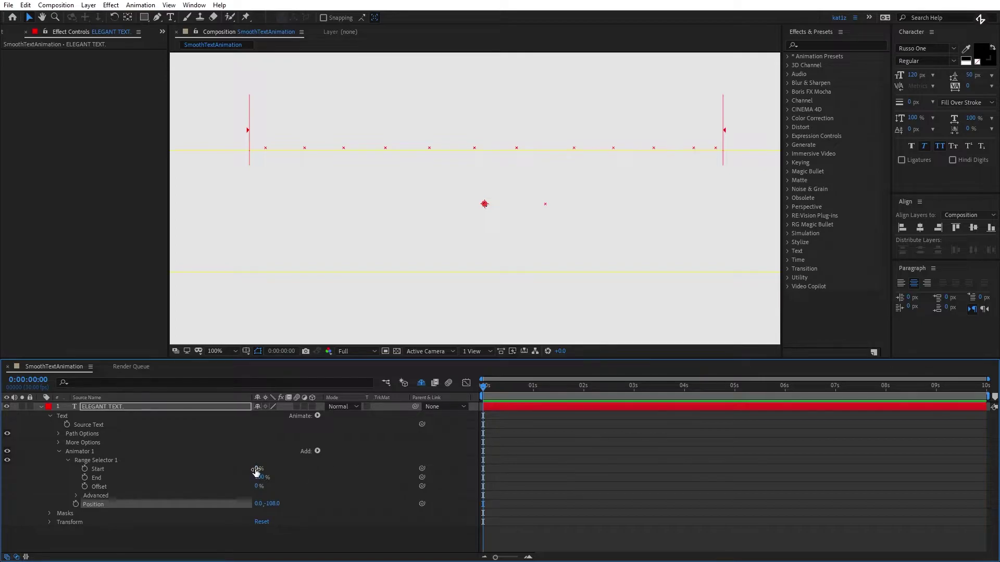
{"action": "mouse_move", "coordinate": [256, 471]}
{"action": "left_mouse_down"}
{"action": "mouse_move", "coordinate": [315, 472]}
{"action": "mouse_move", "coordinate": [260, 476]}
{"action": "mouse_move", "coordinate": [318, 485]}
{"action": "mouse_move", "coordinate": [250, 476]}
{"action": "left_mouse_up"}
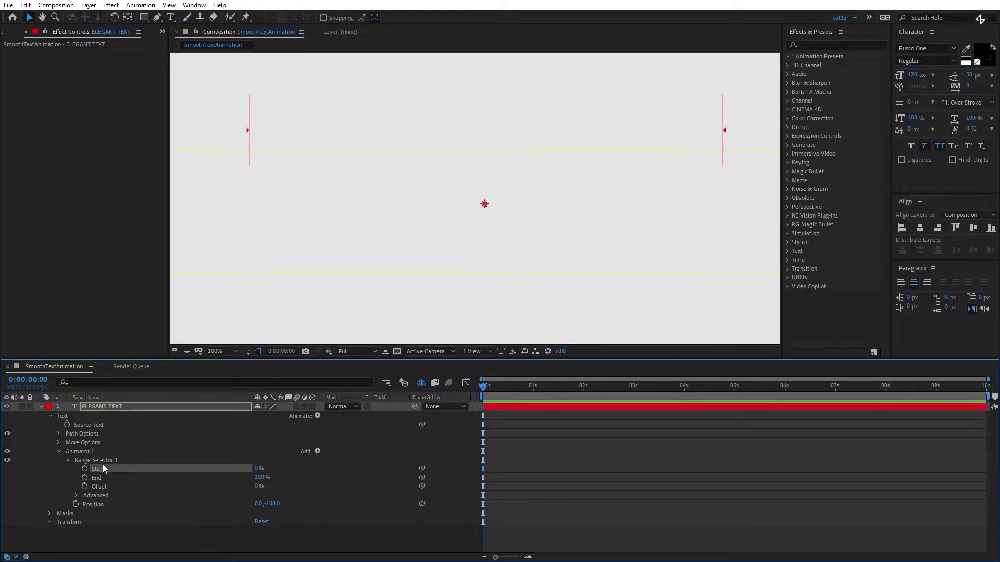
- Keyframe the range selector's Start from 0% at 0 seconds to 100% at 2 seconds and preview the animation
{"action": "left_click", "coordinate": [85, 469]}
{"action": "left_click_drag", "start_coordinate": [486, 392], "coordinate": [584, 391]}
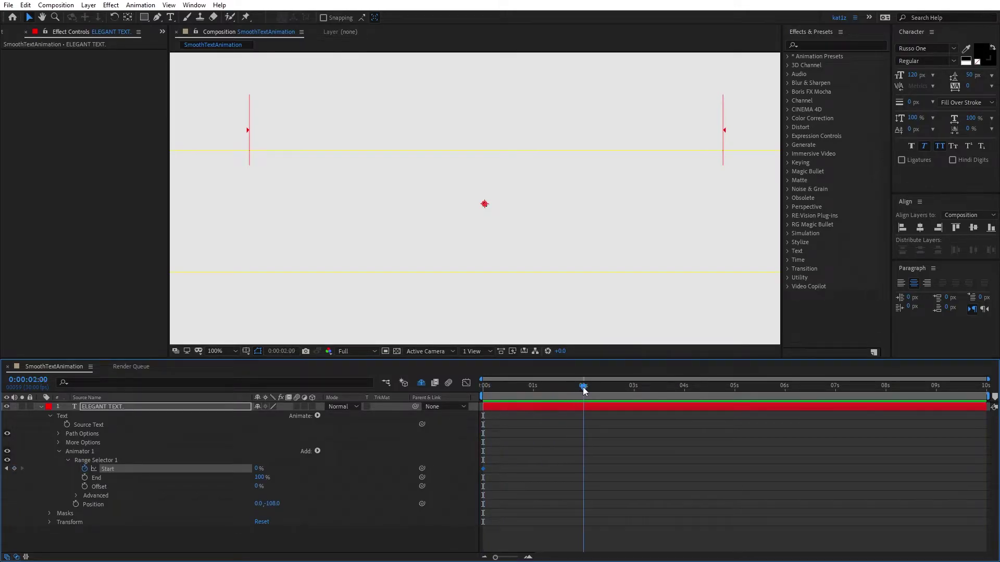
{"action": "left_click", "coordinate": [262, 470]}
{"action": "type", "text": "100"}
{"action": "key", "text": "Return"}
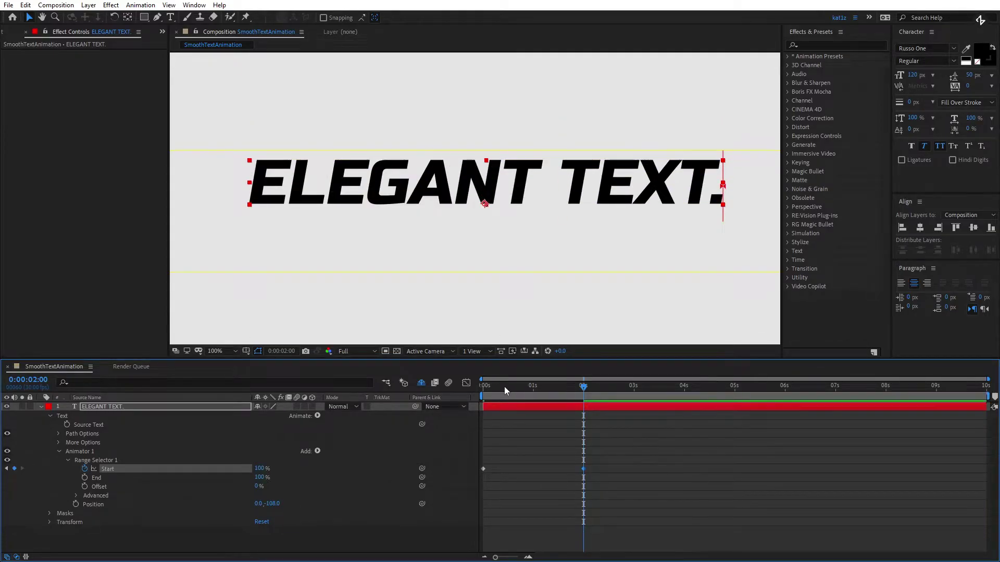
{"action": "left_click_drag", "start_coordinate": [504, 387], "coordinate": [483, 386]}
{"action": "key", "text": "space"}
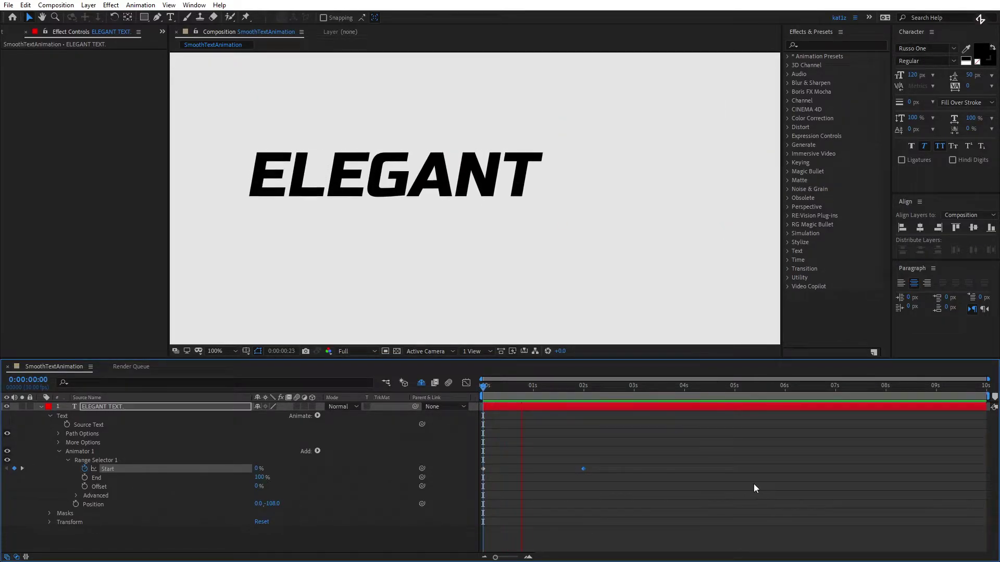
{"action": "key", "text": "space"}
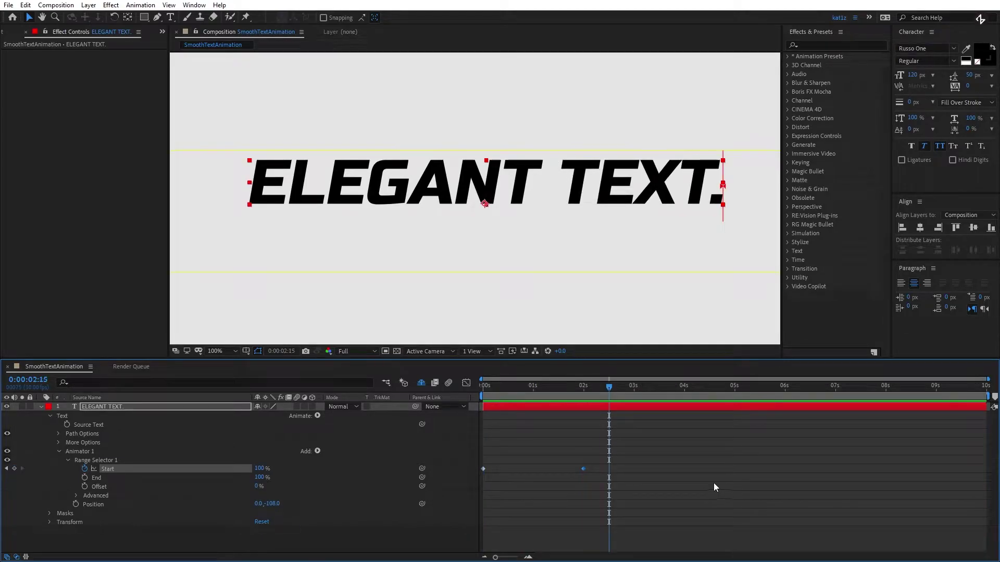
- Apply Easy Ease to both Start keyframes and display their speed graph
{"action": "left_click_drag", "start_coordinate": [600, 450], "coordinate": [472, 492]}
{"action": "key", "text": "F9"}
{"action": "left_click", "coordinate": [467, 384]}
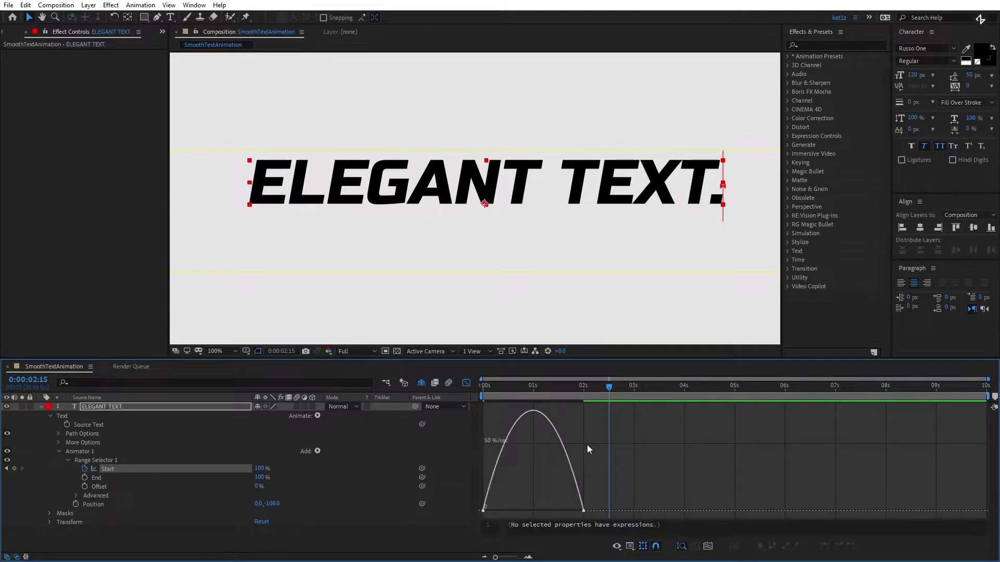
{"action": "scroll", "coordinate": [587, 445], "scroll_direction": "up", "scroll_amount": 4}
{"action": "scroll", "coordinate": [673, 439], "scroll_direction": "down", "scroll_amount": 2}
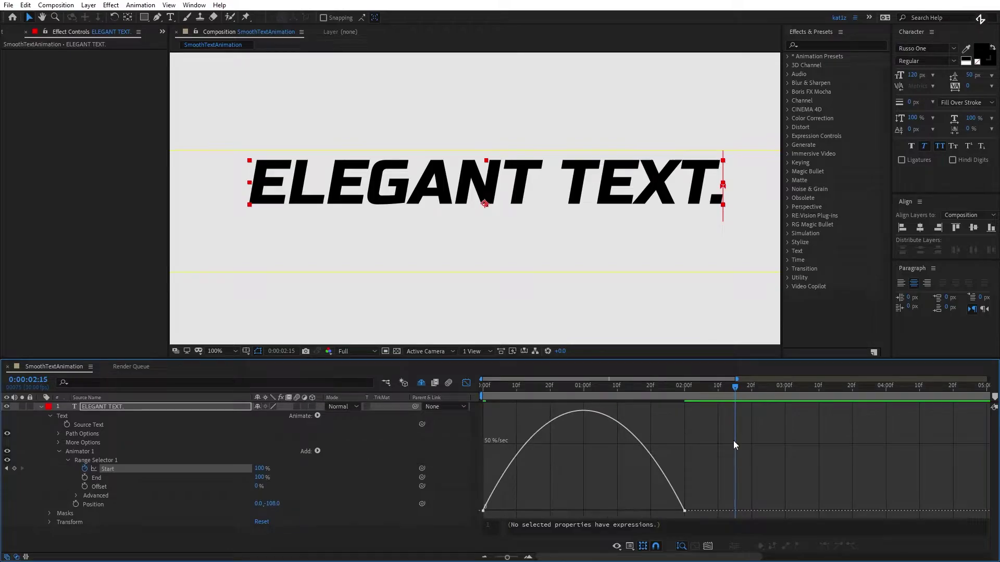
{"action": "right_click", "coordinate": [694, 448]}
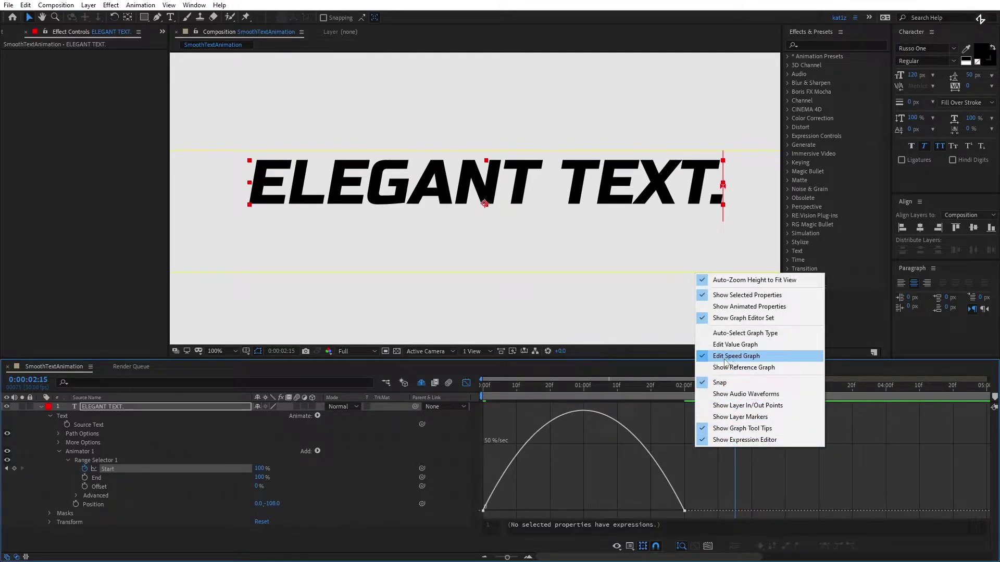
{"action": "left_click", "coordinate": [702, 472]}
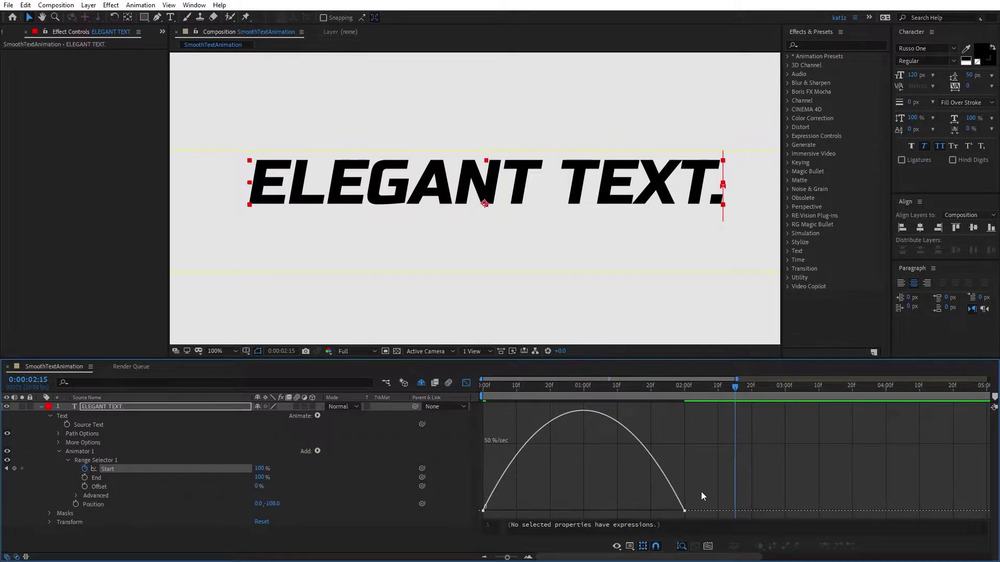
- Extend both Start keyframes' influence handles to 1 second for a sharp central speed peak, and preview the animation
{"action": "left_click_drag", "start_coordinate": [704, 493], "coordinate": [567, 512]}
{"action": "left_click_drag", "start_coordinate": [523, 458], "coordinate": [448, 528]}
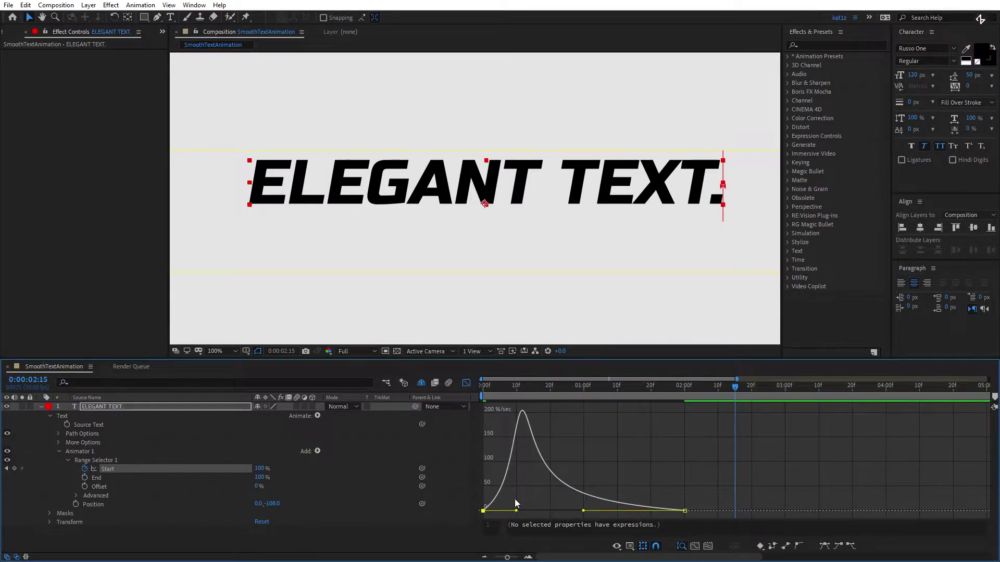
{"action": "left_click_drag", "start_coordinate": [515, 510], "coordinate": [588, 512]}
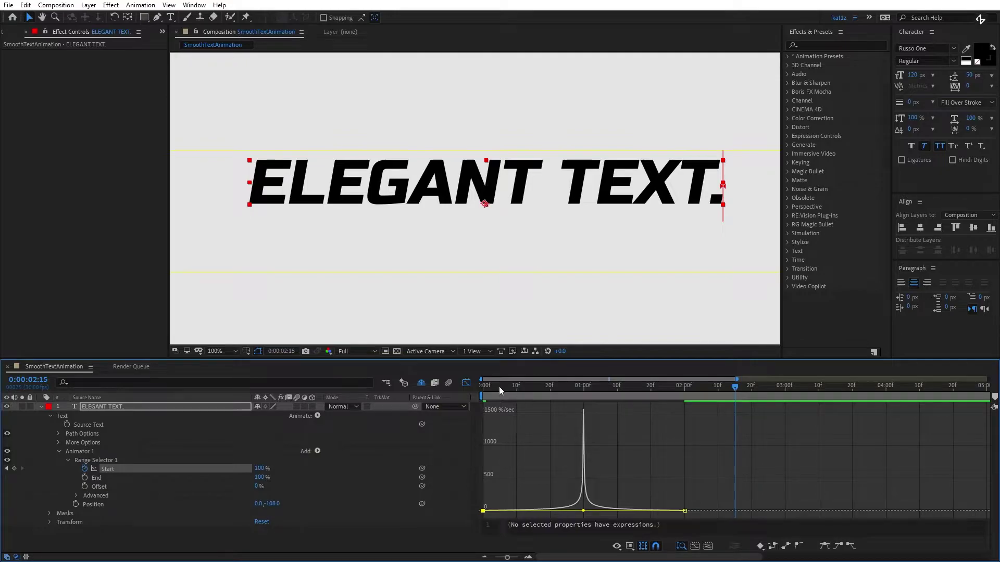
{"action": "left_click", "coordinate": [466, 383]}
{"action": "left_click_drag", "start_coordinate": [517, 387], "coordinate": [483, 388]}
{"action": "key", "text": "space"}
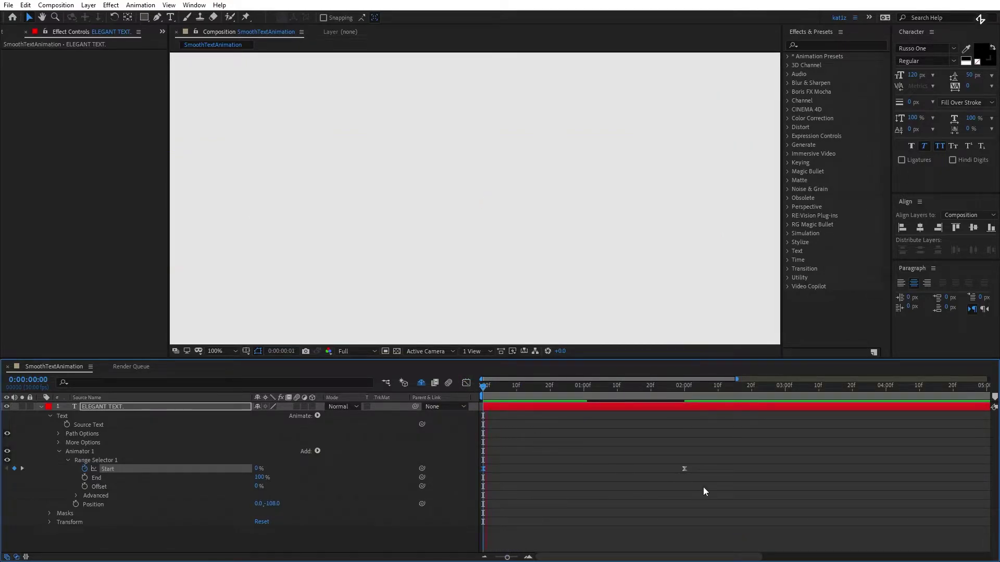
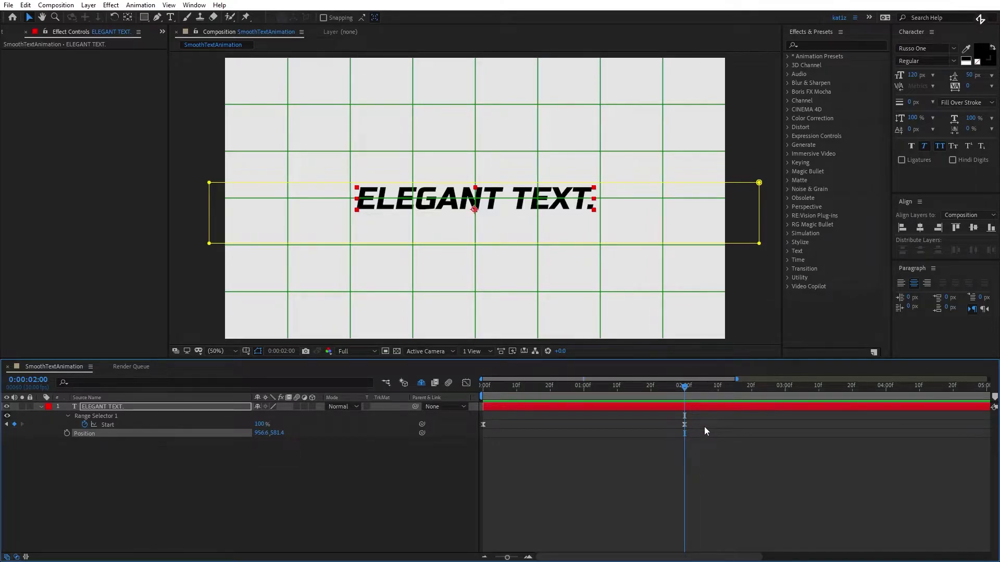
- Go back 20 frames to 0:00:01:10 and set a Position keyframe on the text layer
{"action": "key", "text": "Page_Up"}
{"action": "key", "text": "Page_Up"}
{"action": "key", "text": "Page_Up"}
{"action": "key", "text": "Page_Up"}
{"action": "key", "text": "Page_Up"}
{"action": "key", "text": "Page_Up"}
{"action": "key", "text": "Page_Up"}
{"action": "key", "text": "Page_Up"}
{"action": "key", "text": "Page_Up"}
{"action": "key", "text": "Page_Up"}
{"action": "key", "text": "Page_Up"}
{"action": "key", "text": "Page_Up"}
{"action": "key", "text": "Page_Up"}
{"action": "key", "text": "Page_Up"}
{"action": "key", "text": "Page_Up"}
{"action": "key", "text": "Page_Up"}
{"action": "key", "text": "Page_Up"}
{"action": "key", "text": "Page_Up"}
{"action": "key", "text": "Page_Up"}
{"action": "key", "text": "Page_Up"}
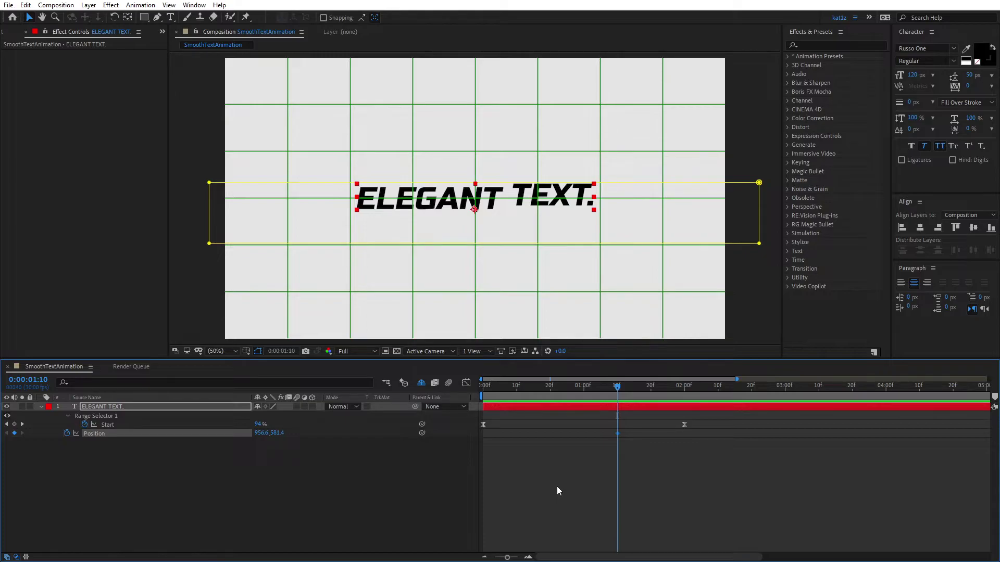
- At 0:00:02:20, lower the text layer's Position to 956.6, 632.4 and preview the move
{"action": "key", "text": "space"}
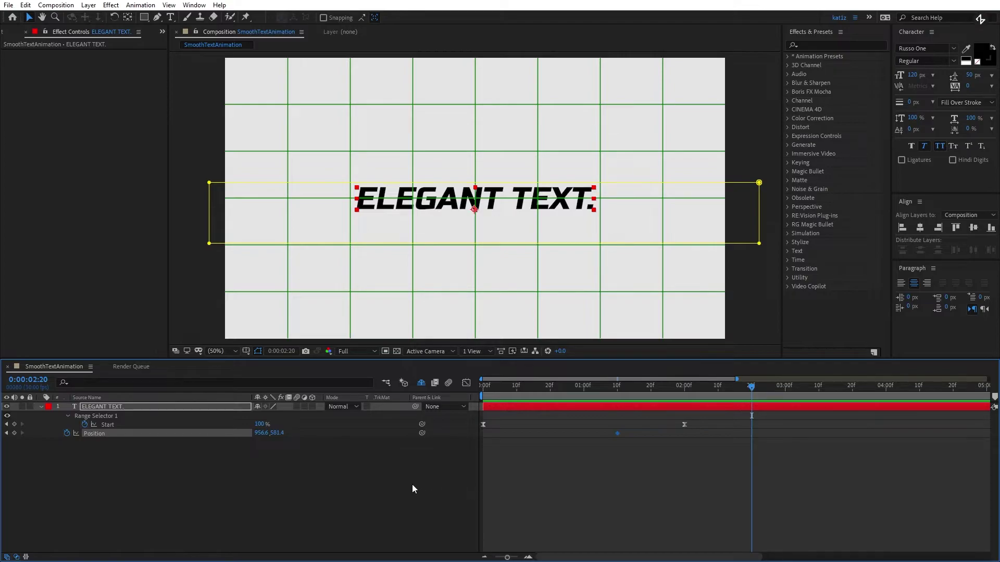
{"action": "key", "text": "period"}
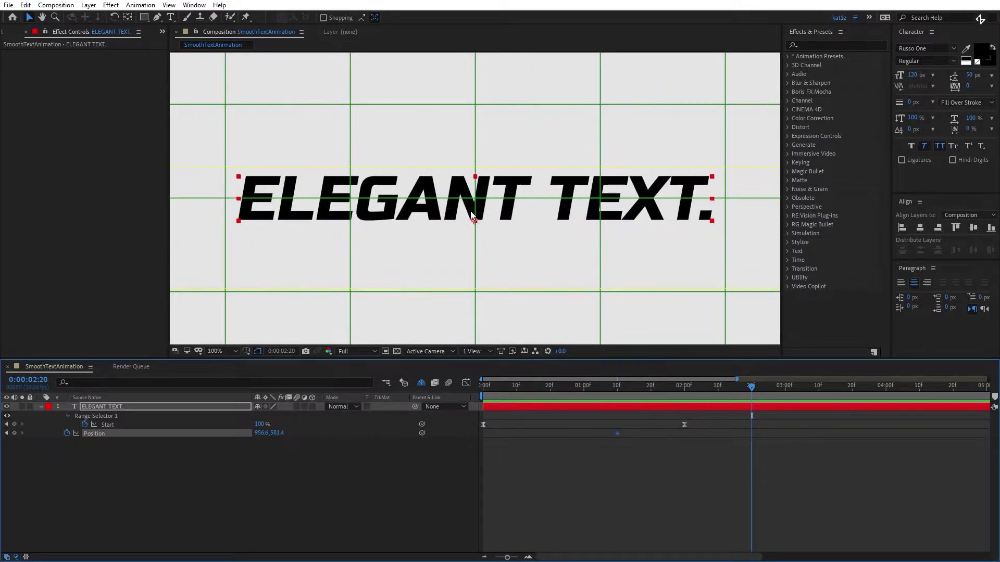
{"action": "left_click_drag", "start_coordinate": [281, 435], "coordinate": [305, 433]}
{"action": "left_click", "coordinate": [720, 457]}
{"action": "key", "text": "space"}
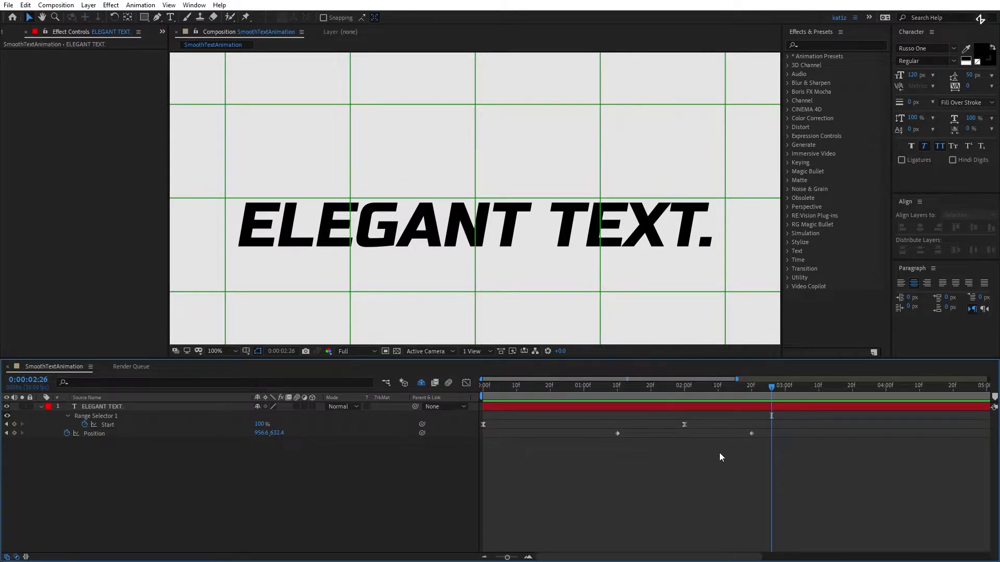
- Apply Easy Ease to both Position keyframes and display their speed graph
{"action": "left_click_drag", "start_coordinate": [771, 429], "coordinate": [583, 455]}
{"action": "key", "text": "F9"}
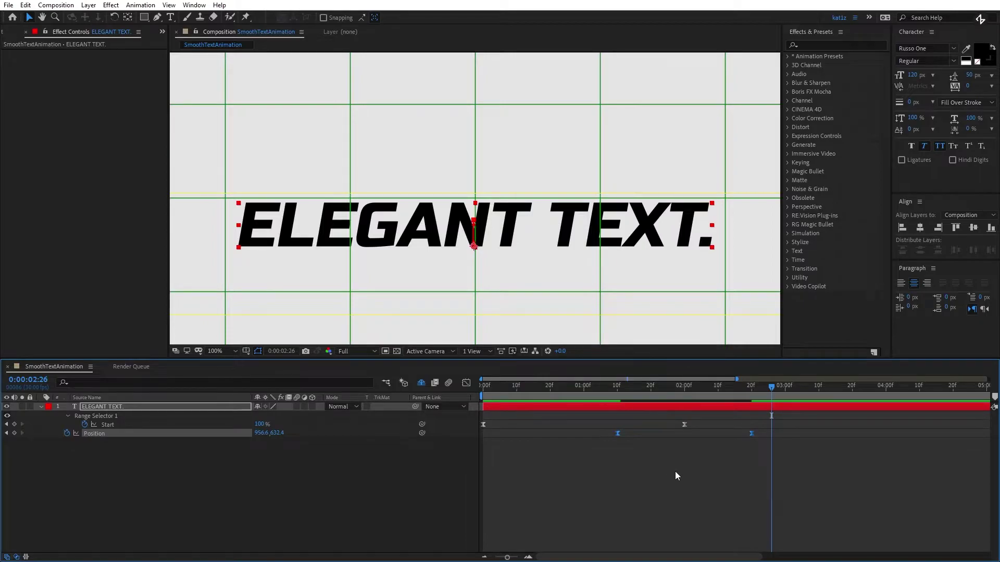
{"action": "left_click", "coordinate": [466, 383]}
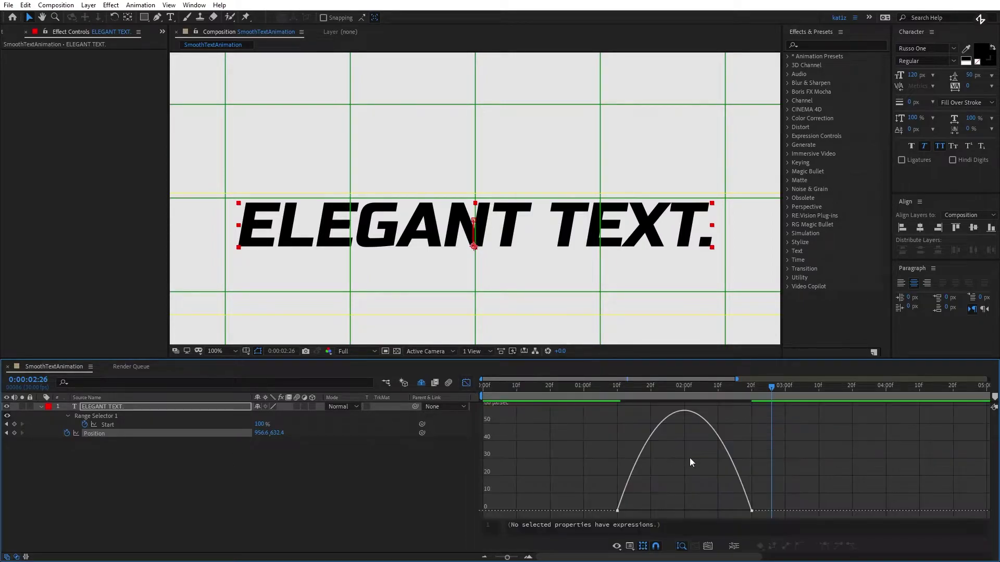
{"action": "right_click", "coordinate": [747, 440]}
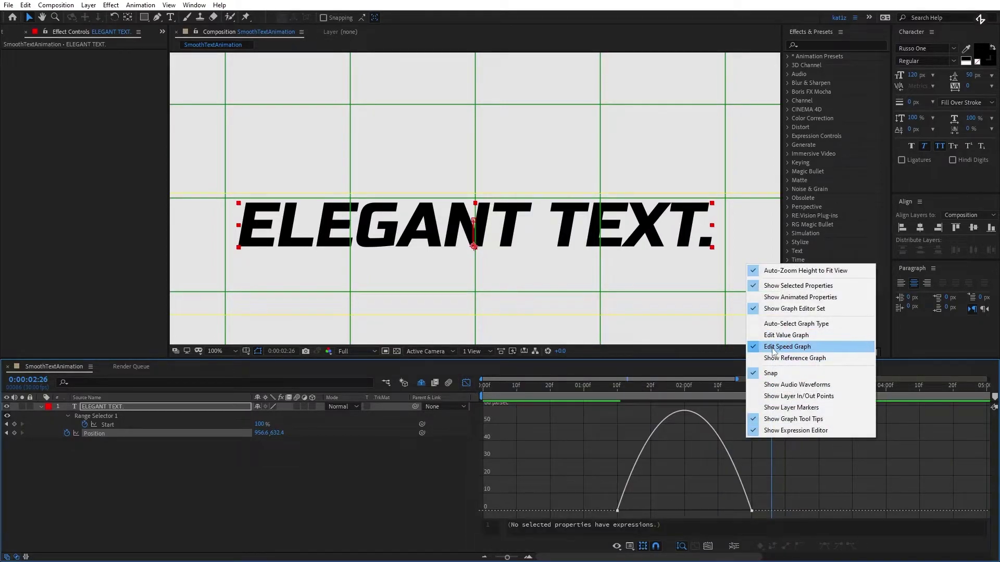
{"action": "left_click", "coordinate": [775, 478]}
- Extend the last Position keyframe's influence handle back to 2 seconds and preview the animation from the start
{"action": "left_click_drag", "start_coordinate": [750, 510], "coordinate": [685, 511]}
{"action": "left_click", "coordinate": [466, 382]}
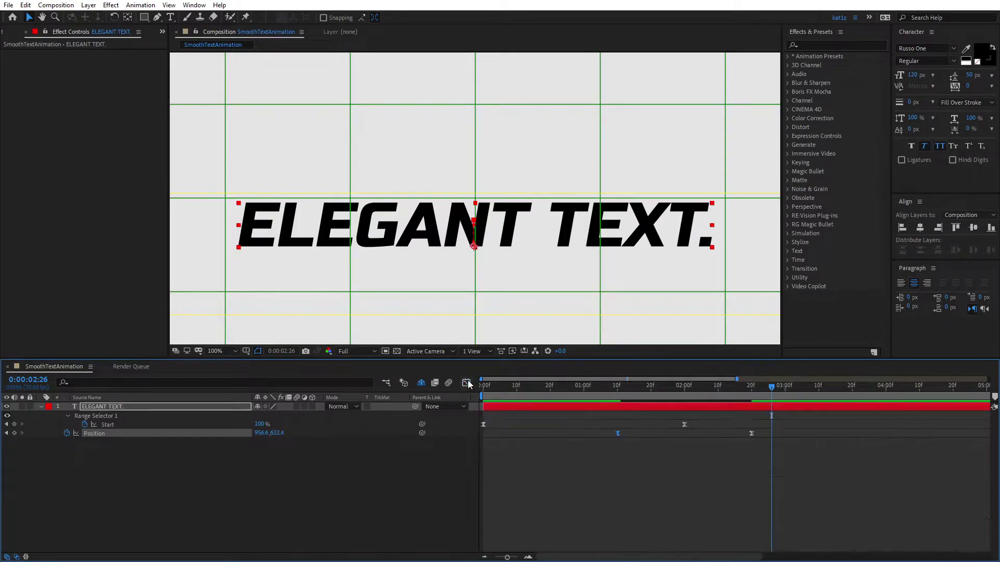
{"action": "key", "text": "Home"}
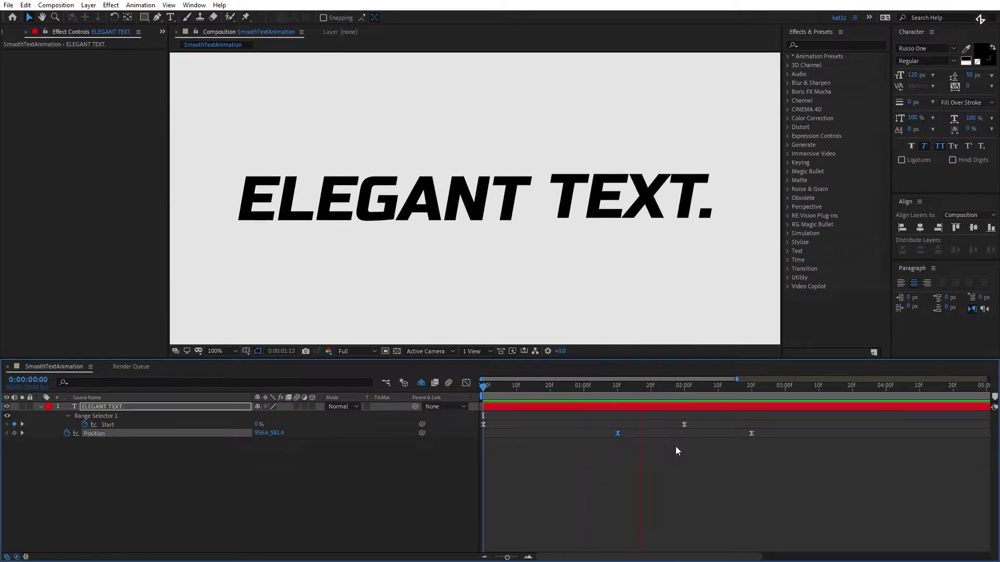
{"action": "key", "text": "ctrl+apostrophe"}
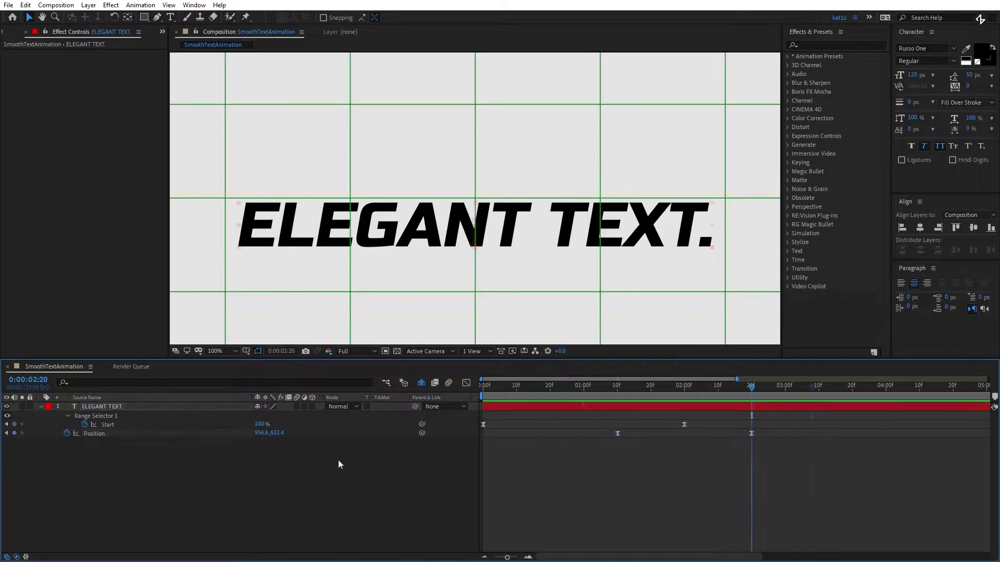
- Add a new text layer above the headline reading "#smooth #snappy #creative"
{"action": "left_click", "coordinate": [340, 463]}
{"action": "left_click", "coordinate": [170, 17]}
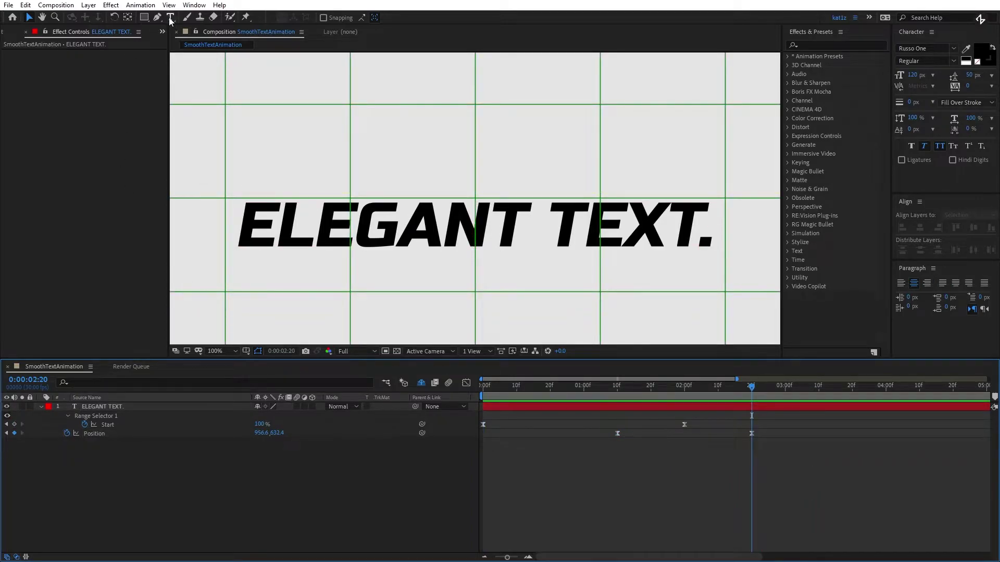
{"action": "left_click", "coordinate": [303, 177]}
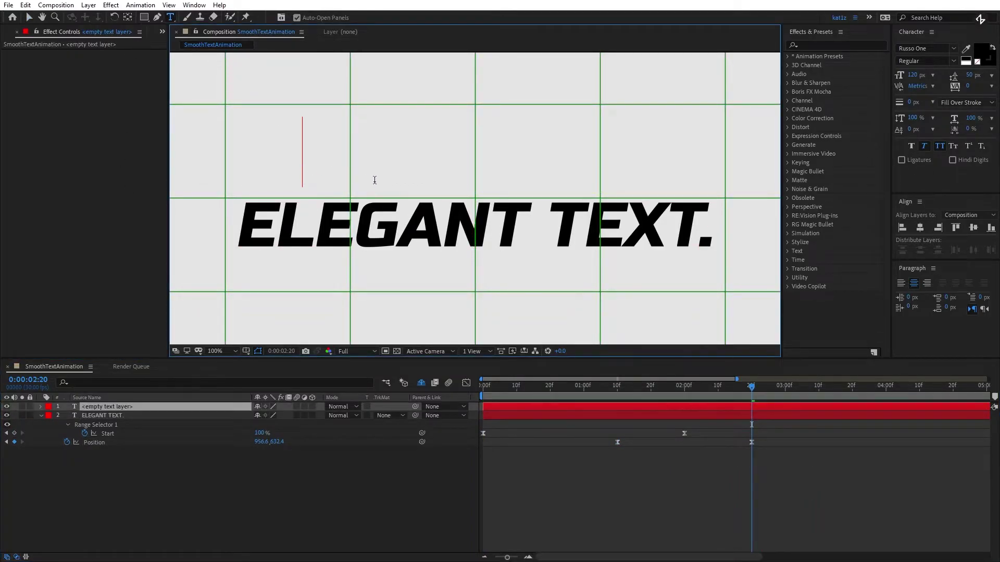
{"action": "type", "text": "#"}
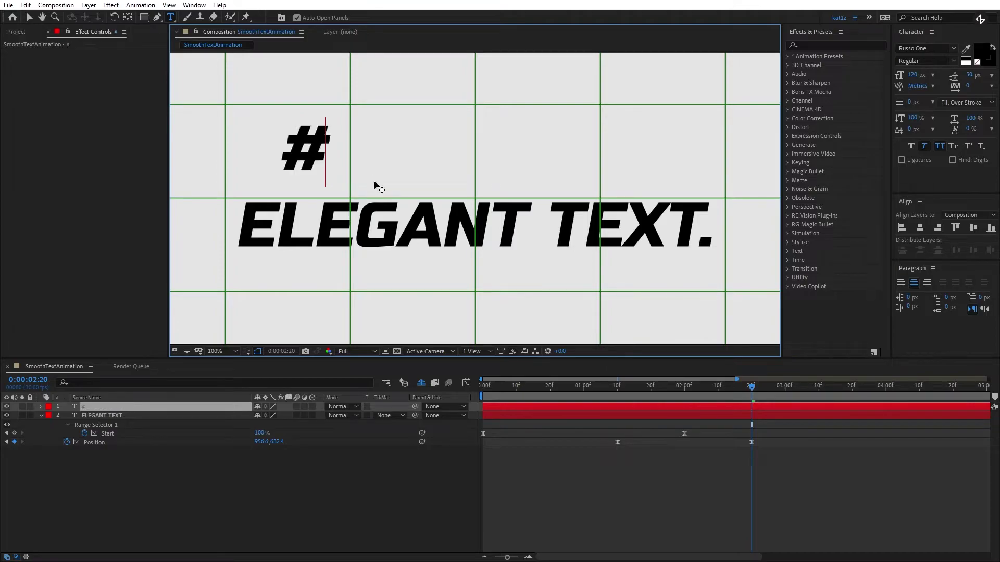
{"action": "type", "text": "smooth #snappy #creative"}
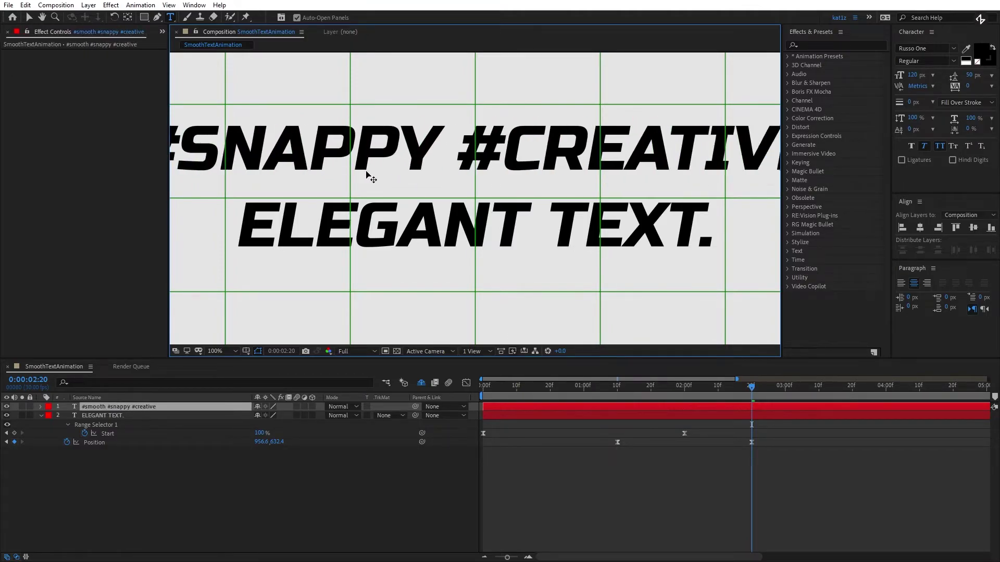
- Set the hashtag text's font size to 30 px and its fill color to 007EFF
{"action": "key", "text": "ctrl+a"}
{"action": "left_click", "coordinate": [912, 75]}
{"action": "type", "text": "30"}
{"action": "key", "text": "Return"}
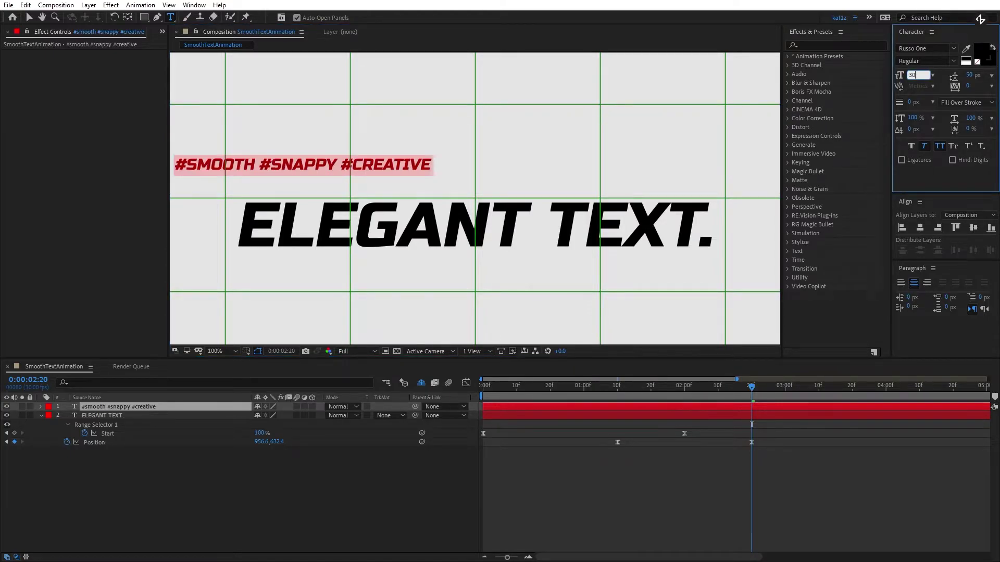
{"action": "left_click", "coordinate": [986, 58]}
{"action": "type", "text": "007EFF"}
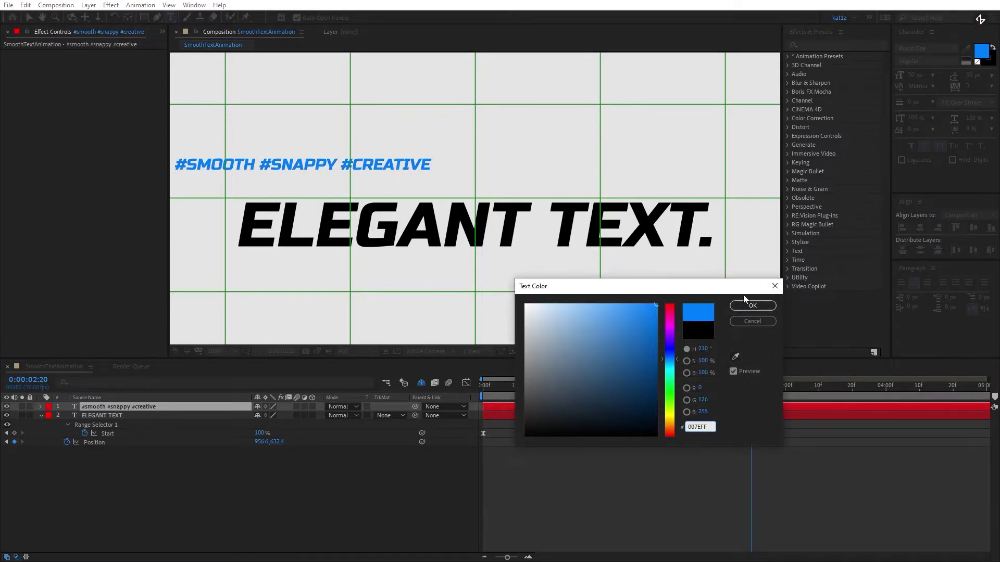
{"action": "left_click", "coordinate": [752, 306]}
{"action": "key", "text": "Escape"}
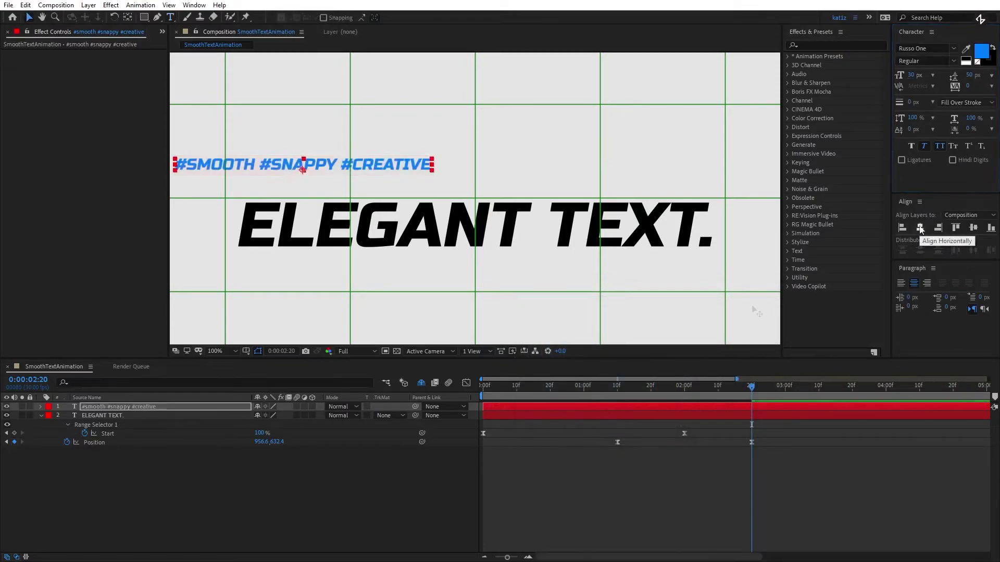
- Center the hashtag layer horizontally and vertically in the composition, and nudge it up about 20 px to sit just above "ELEGANT TEXT."
{"action": "left_click", "coordinate": [920, 228]}
{"action": "left_click", "coordinate": [972, 229]}
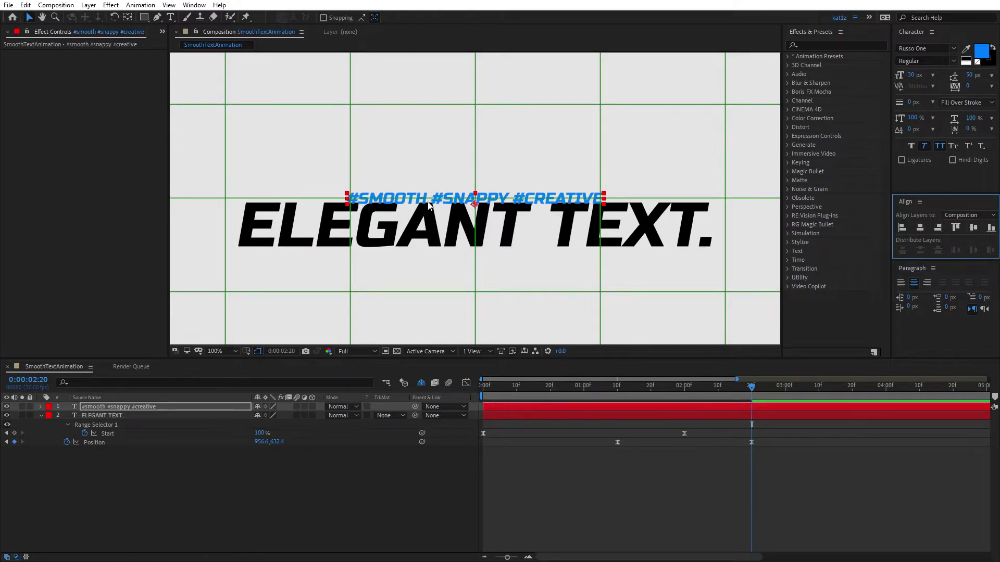
{"action": "key", "text": "Up"}
{"action": "key", "text": "Up"}
{"action": "key", "text": "Up"}
{"action": "key", "text": "Up"}
{"action": "key", "text": "Up"}
{"action": "key", "text": "Up"}
{"action": "key", "text": "Up"}
{"action": "key", "text": "Up"}
{"action": "key", "text": "Up"}
{"action": "key", "text": "Up"}
{"action": "key", "text": "Up"}
{"action": "key", "text": "Up"}
{"action": "key", "text": "Up"}
{"action": "key", "text": "Up"}
{"action": "key", "text": "Up"}
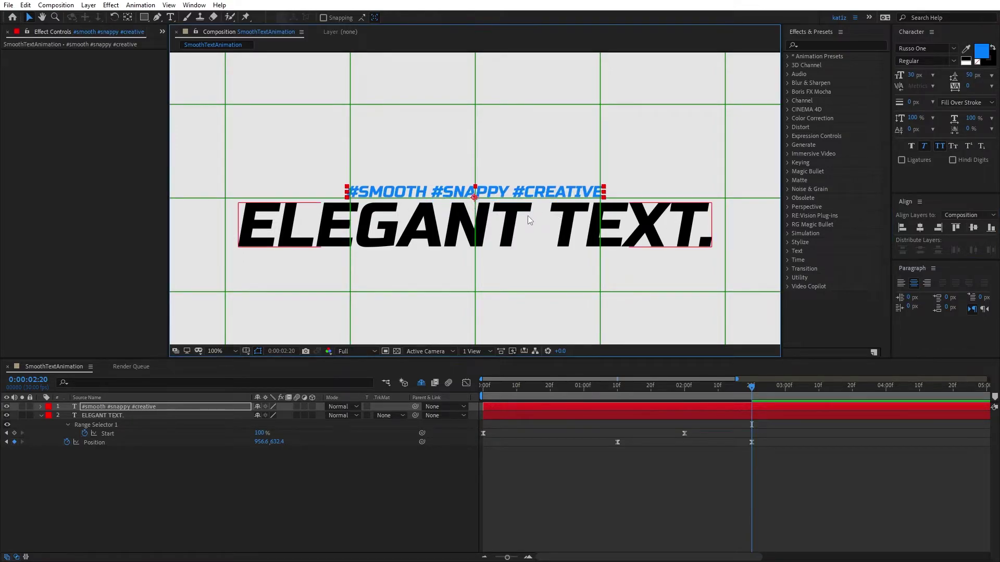
{"action": "key", "text": "Up"}
{"action": "key", "text": "Up"}
{"action": "key", "text": "Up"}
{"action": "key", "text": "Up"}
{"action": "key", "text": "Up"}
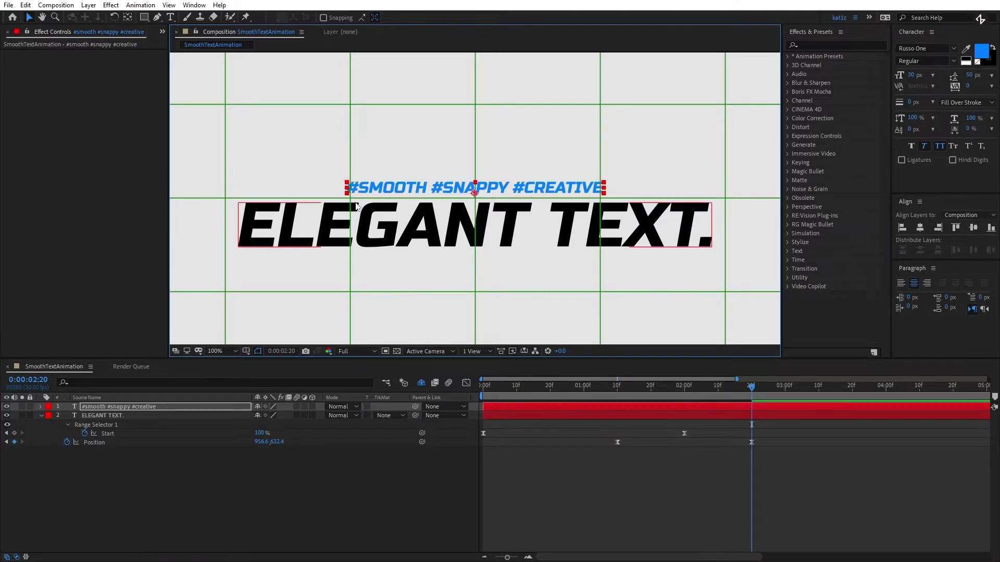
- Draw a rectangular mask around the hashtag line, with its lower edge on the grid line just above "ELEGANT TEXT."
{"action": "key", "text": "period"}
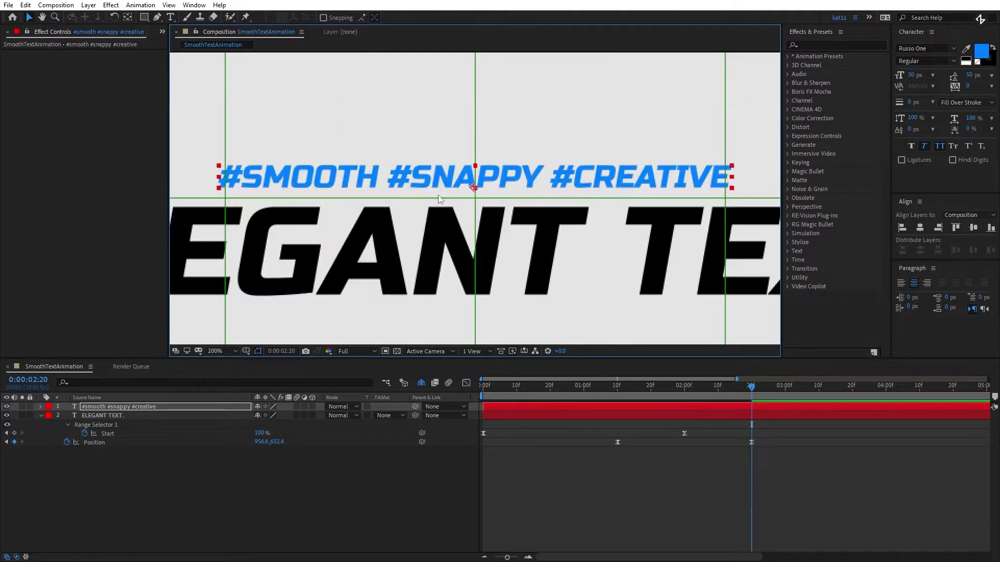
{"action": "mouse_move", "coordinate": [439, 195]}
{"action": "left_mouse_down"}
{"action": "mouse_move", "coordinate": [455, 190]}
{"action": "mouse_move", "coordinate": [438, 195]}
{"action": "left_mouse_up"}
{"action": "key", "text": "v"}
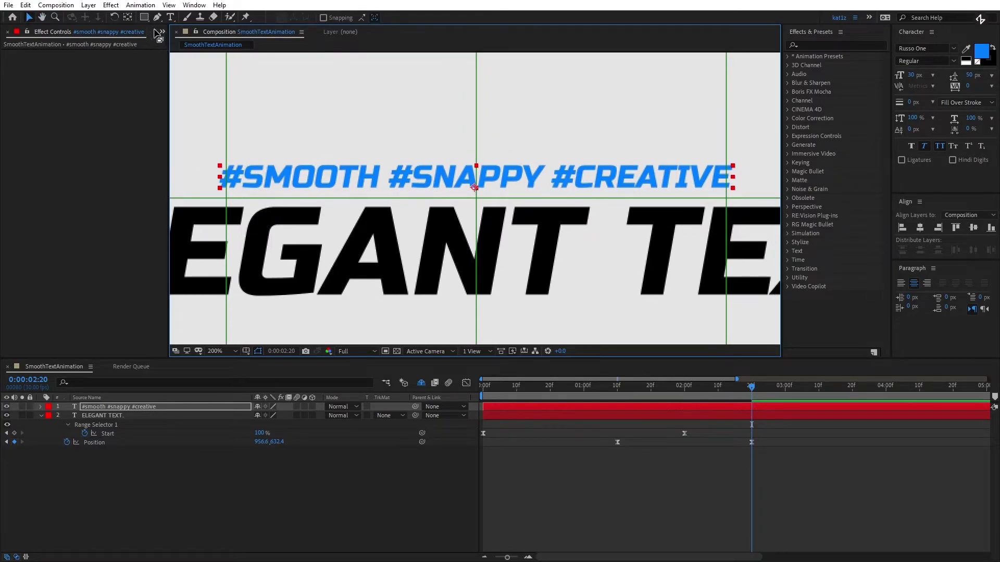
{"action": "left_click", "coordinate": [121, 405]}
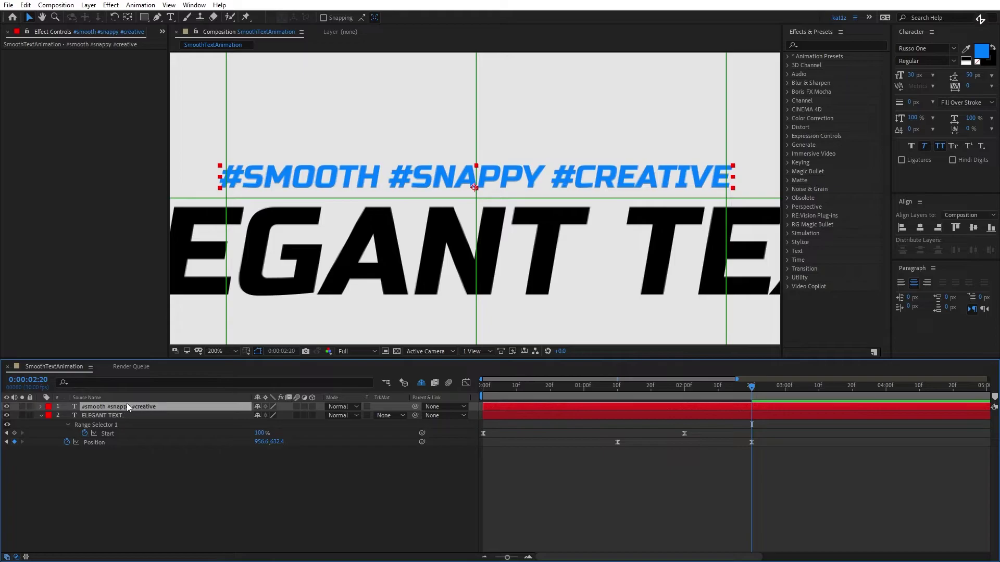
{"action": "key", "text": "q"}
{"action": "left_click_drag", "start_coordinate": [181, 135], "coordinate": [768, 197]}
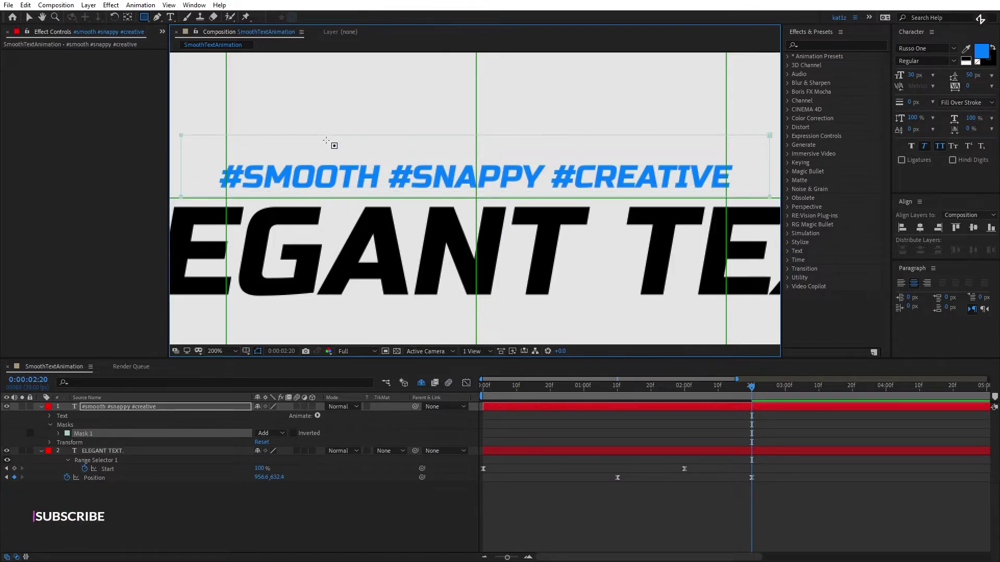
- Stretch the hashtag mask past both sides of the composition, raise its top edge slightly, and lock the mask
{"action": "scroll", "coordinate": [330, 141], "scroll_direction": "down", "scroll_amount": 2}
{"action": "scroll", "coordinate": [326, 141], "scroll_direction": "down", "scroll_amount": 2}
{"action": "key", "text": "h"}
{"action": "left_click_drag", "start_coordinate": [335, 141], "coordinate": [429, 168]}
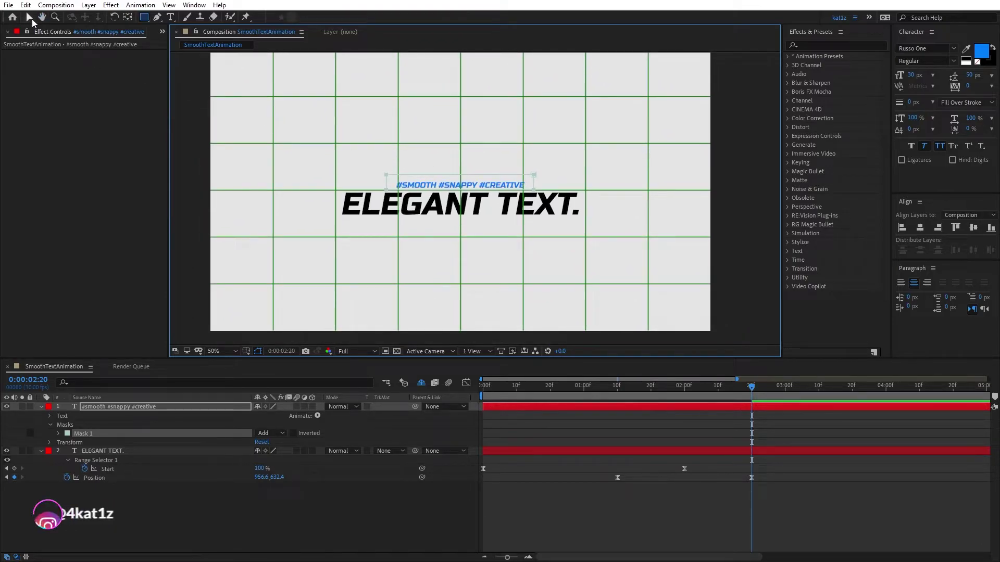
{"action": "key", "text": "v"}
{"action": "left_click", "coordinate": [409, 183]}
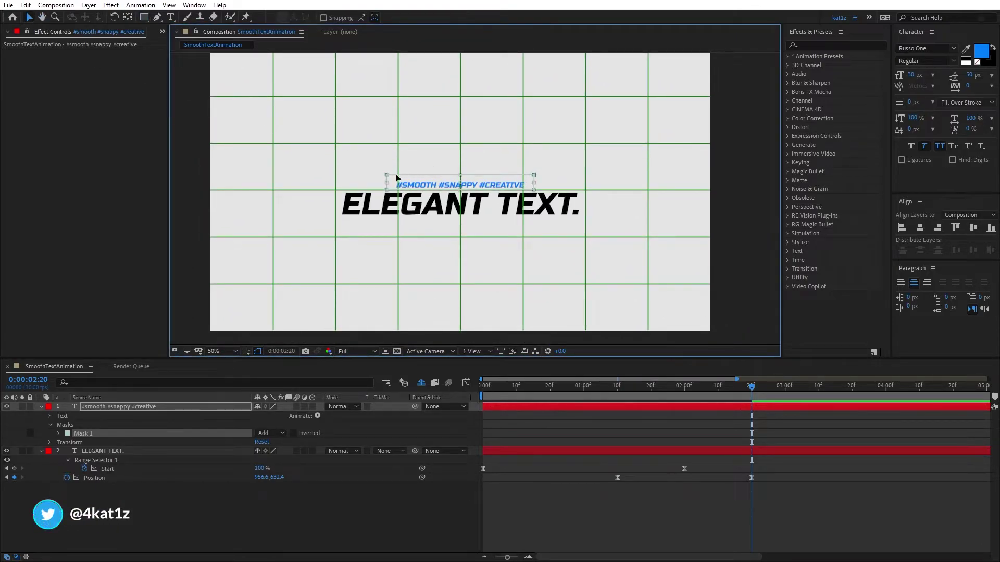
{"action": "left_click_drag", "start_coordinate": [386, 185], "coordinate": [189, 181]}
{"action": "left_click_drag", "start_coordinate": [533, 182], "coordinate": [727, 182]}
{"action": "left_click_drag", "start_coordinate": [457, 175], "coordinate": [459, 164]}
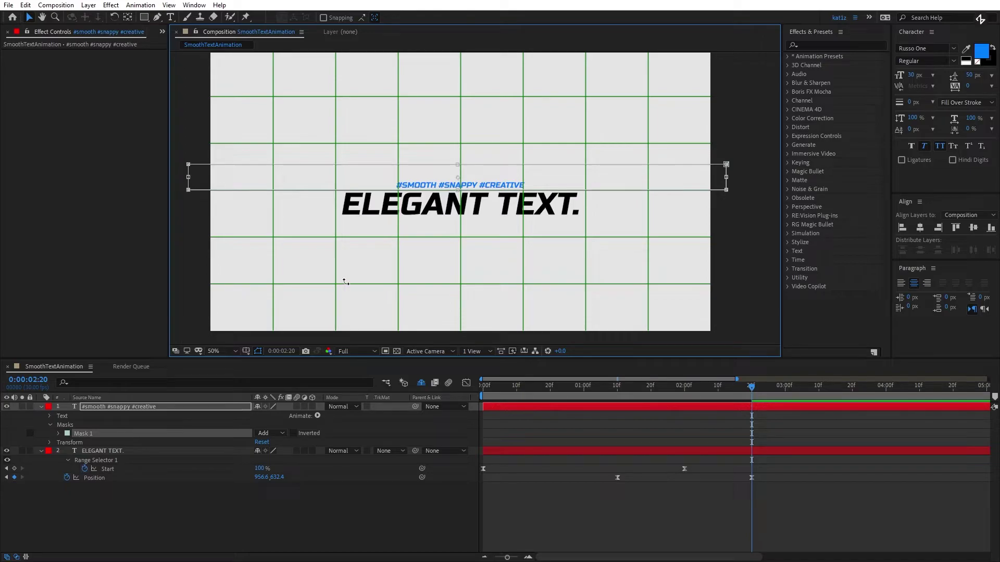
{"action": "left_click", "coordinate": [30, 433]}
{"action": "left_click", "coordinate": [50, 425]}
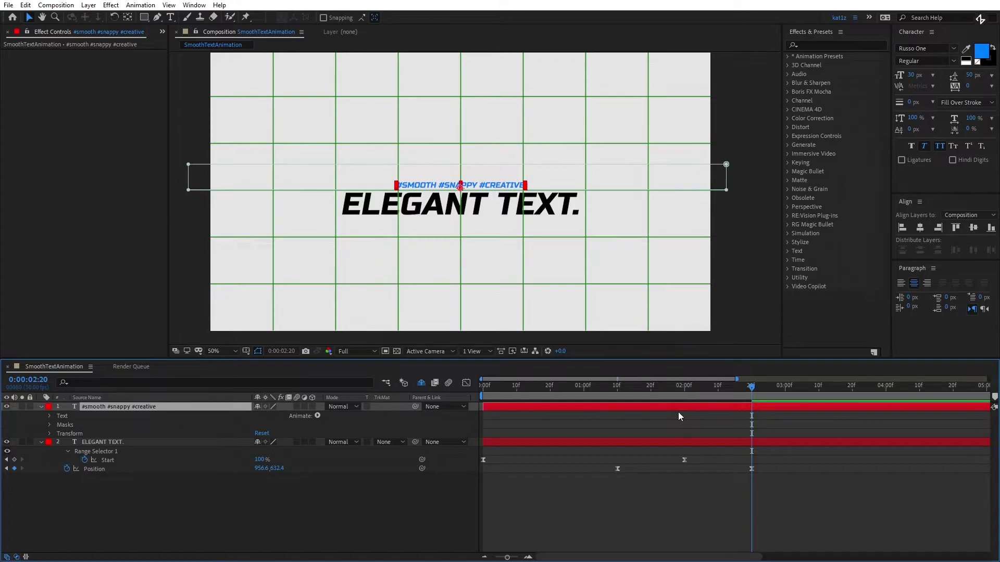
- Trim the start of the hashtag layer to the headline's last Start keyframe at 0:00:02:00
{"action": "key", "text": "slash"}
{"action": "key", "text": "j"}
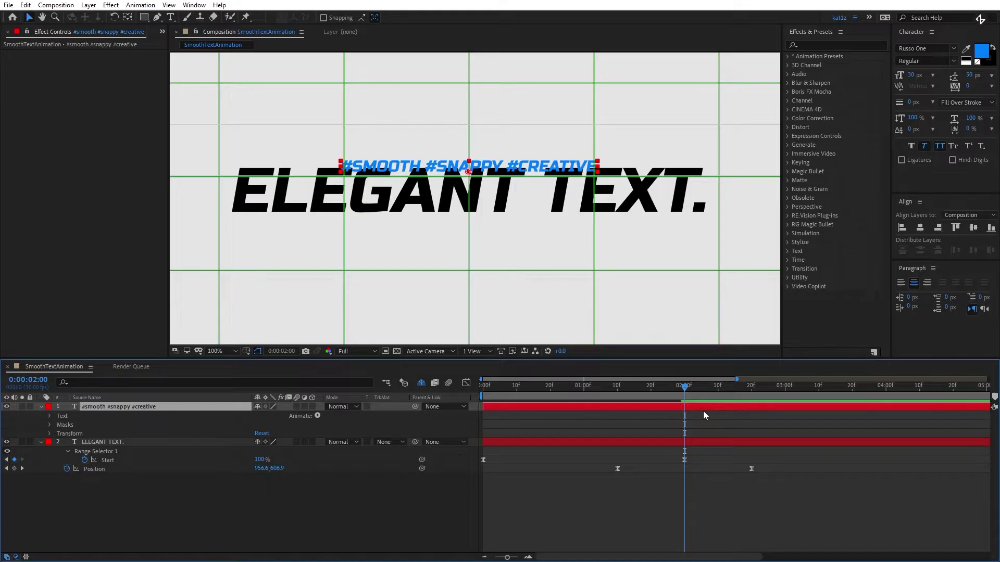
{"action": "key", "text": "alt+bracketleft"}
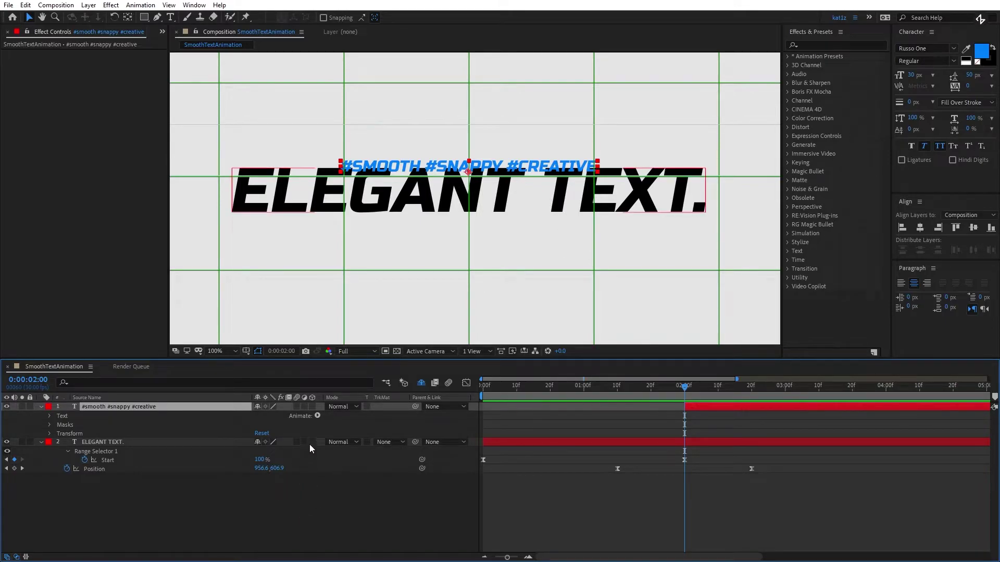
- Add a Position text animator to the hashtag layer and base its range selector on Words
{"action": "left_click", "coordinate": [317, 416]}
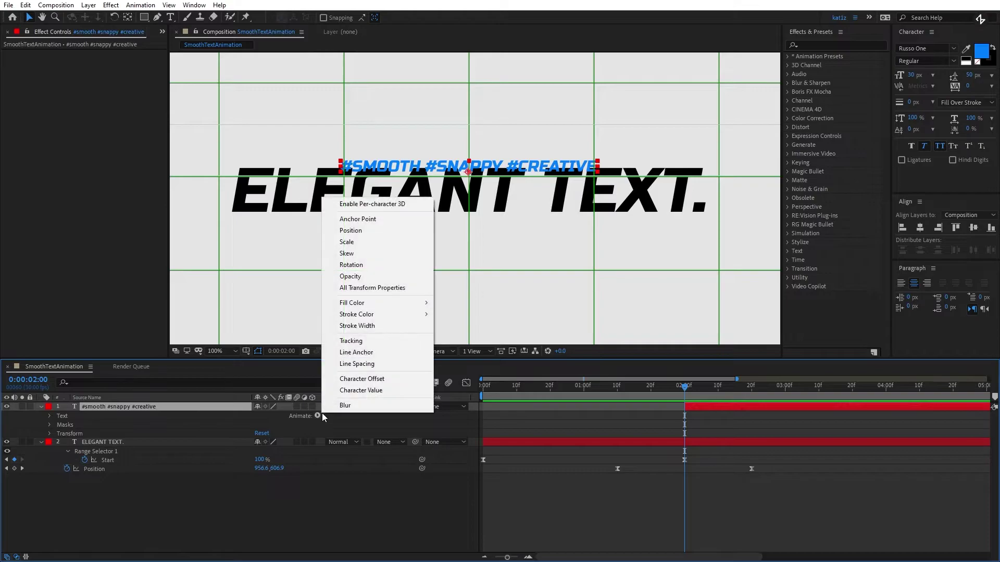
{"action": "left_click", "coordinate": [380, 236]}
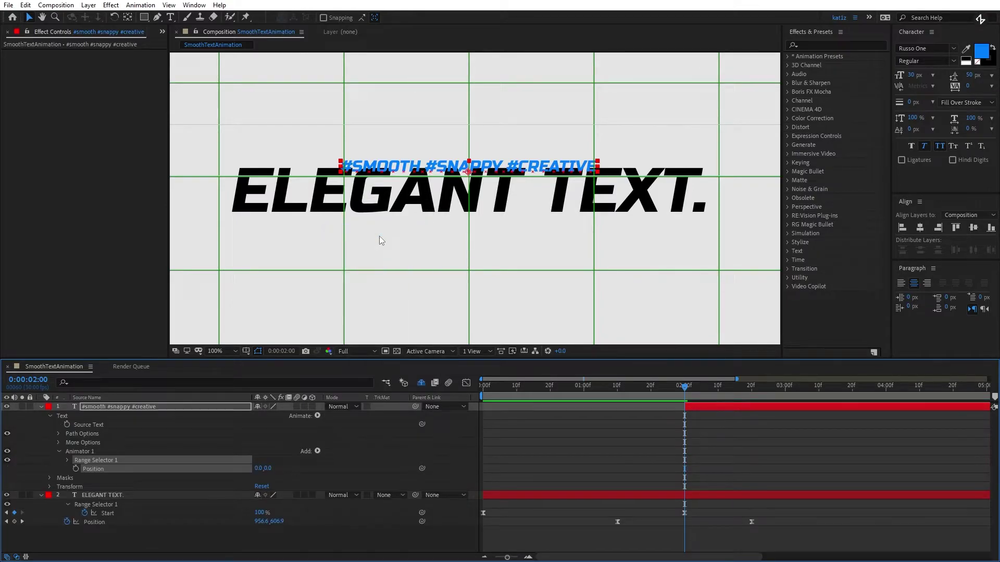
{"action": "left_click", "coordinate": [69, 461]}
{"action": "left_click", "coordinate": [77, 495]}
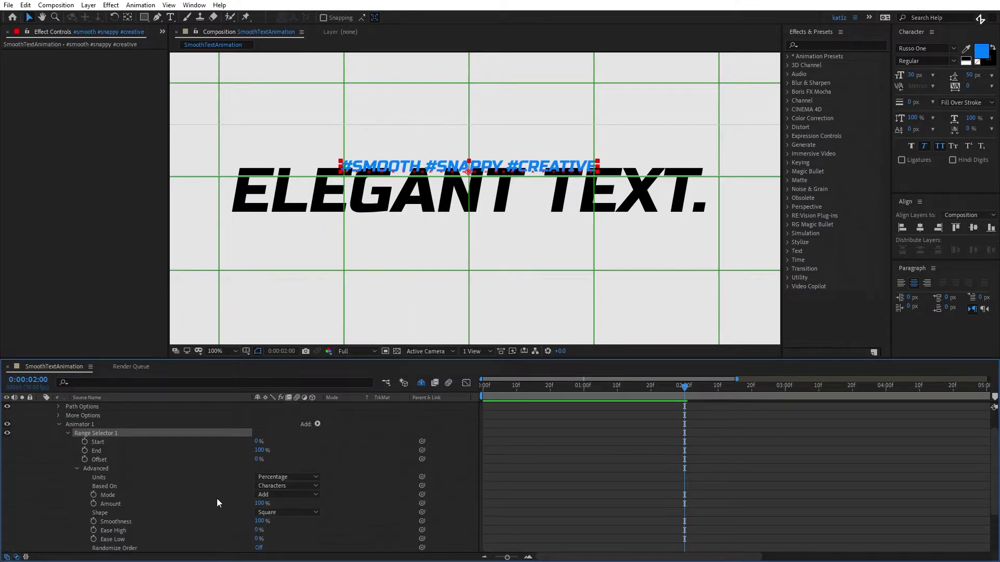
{"action": "left_click", "coordinate": [281, 488]}
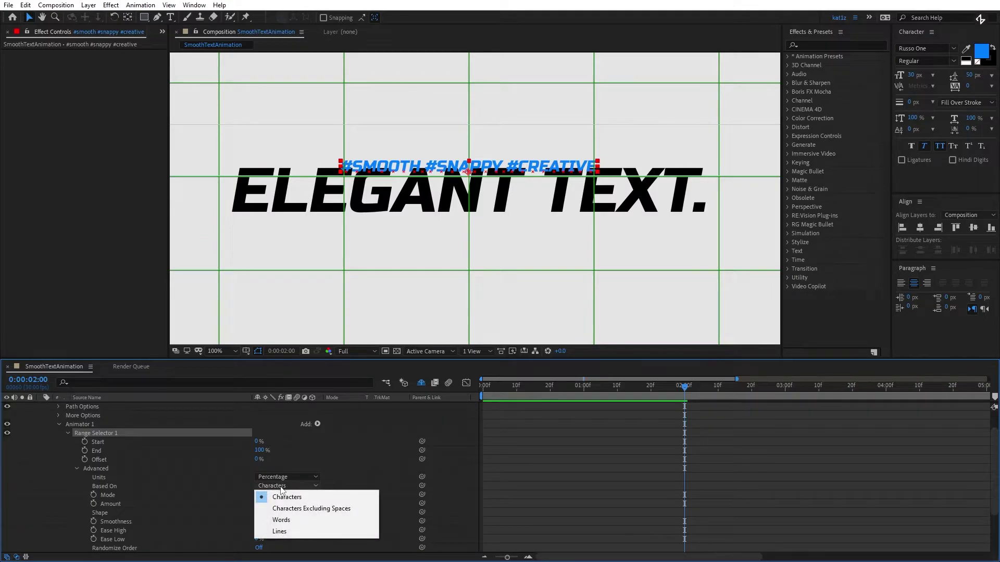
{"action": "left_click", "coordinate": [281, 521]}
{"action": "left_click", "coordinate": [77, 469]}
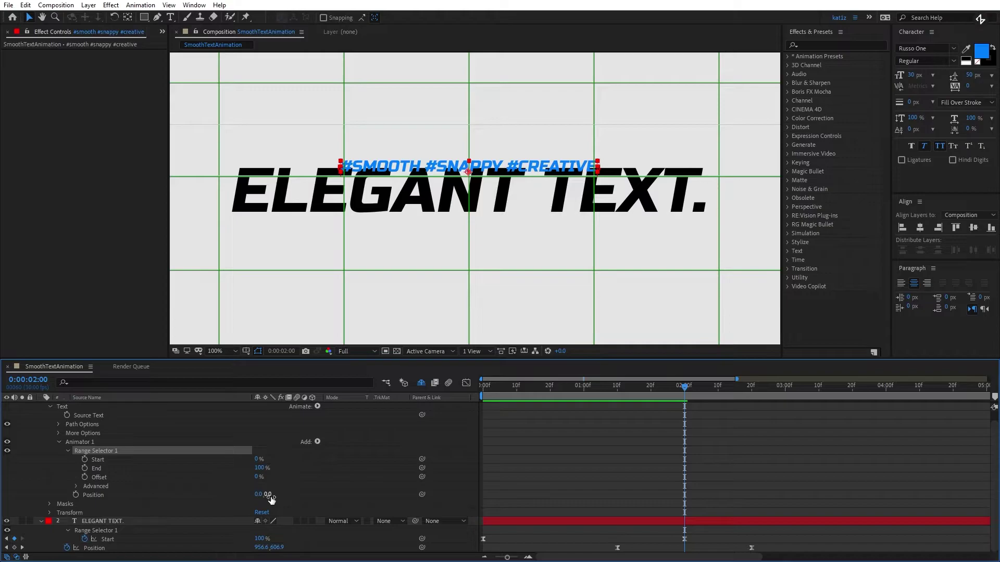
- Set the hashtag animator's Position to 0.0, 34.0 so the text drops completely out of its mask
{"action": "left_click_drag", "start_coordinate": [271, 498], "coordinate": [283, 497]}
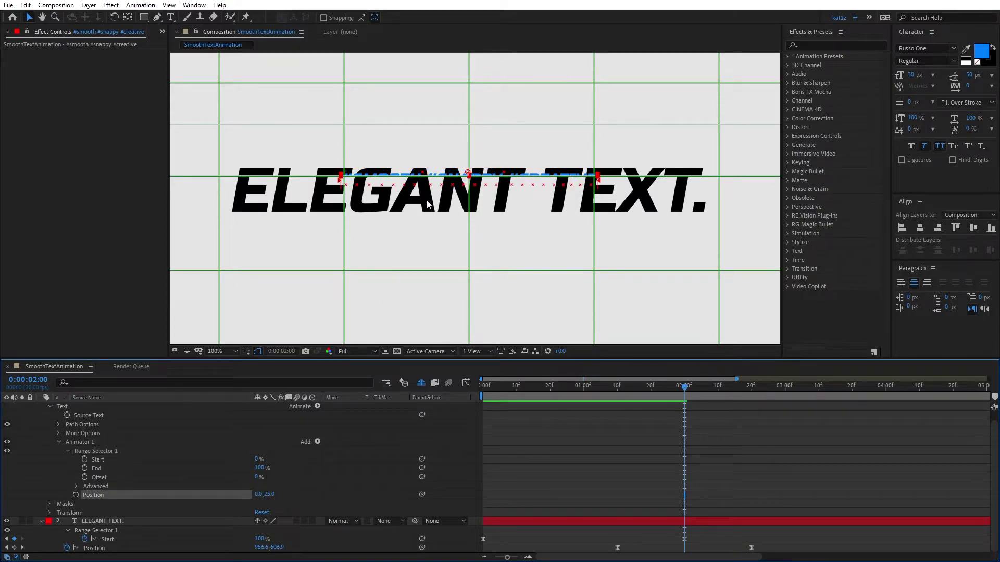
{"action": "scroll", "coordinate": [431, 195], "scroll_direction": "up", "scroll_amount": 4}
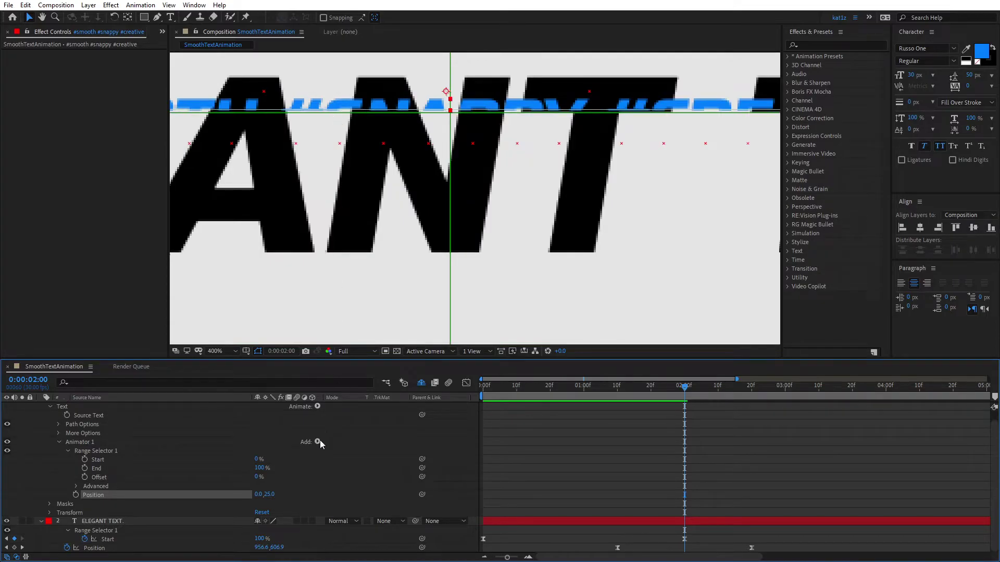
{"action": "left_click_drag", "start_coordinate": [273, 495], "coordinate": [272, 495]}
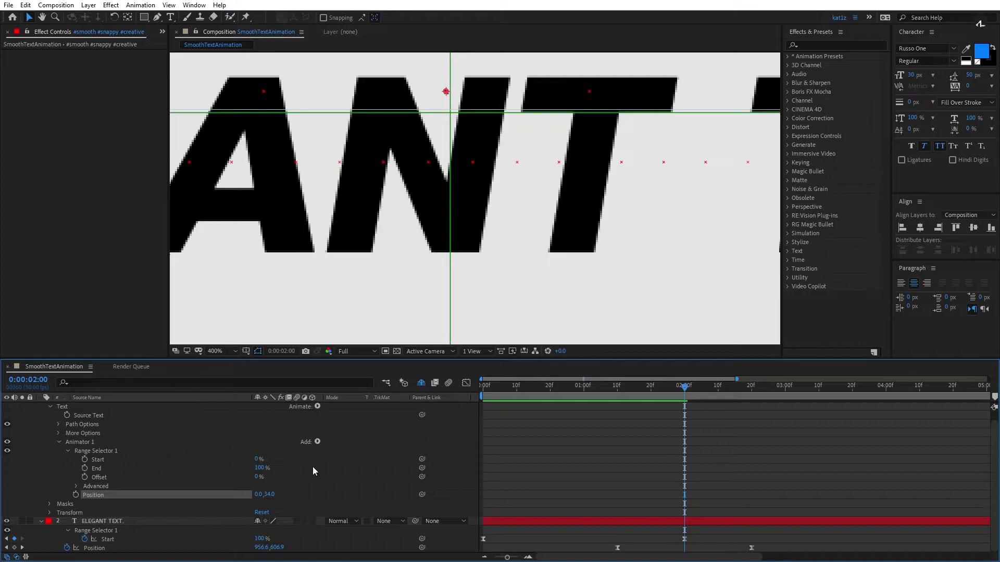
- Keyframe the hashtag range selector's Start at 0% on 0:00:02:00 and 100% on 0:00:04:00
{"action": "scroll", "coordinate": [152, 461], "scroll_direction": "up", "scroll_amount": 1}
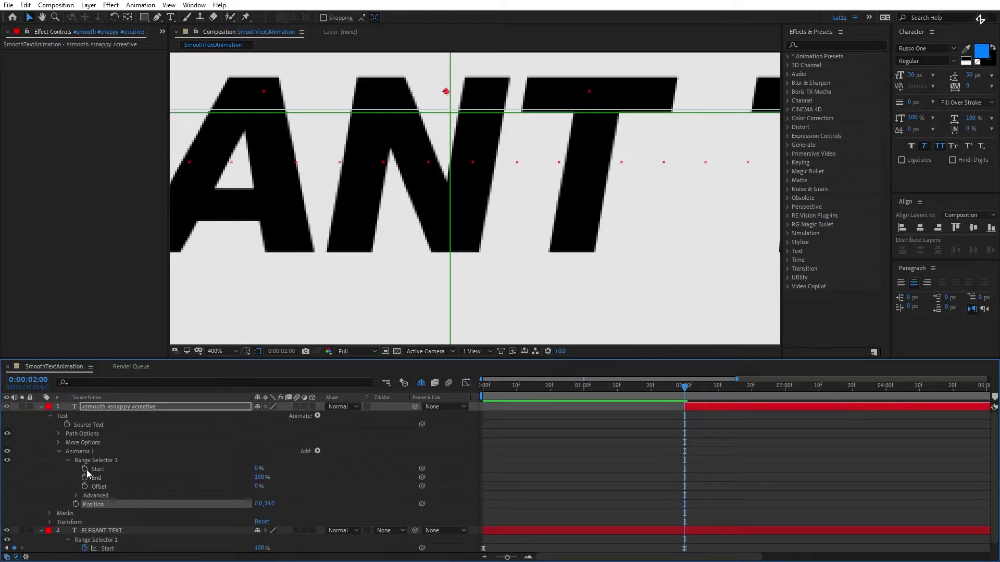
{"action": "left_click", "coordinate": [84, 469]}
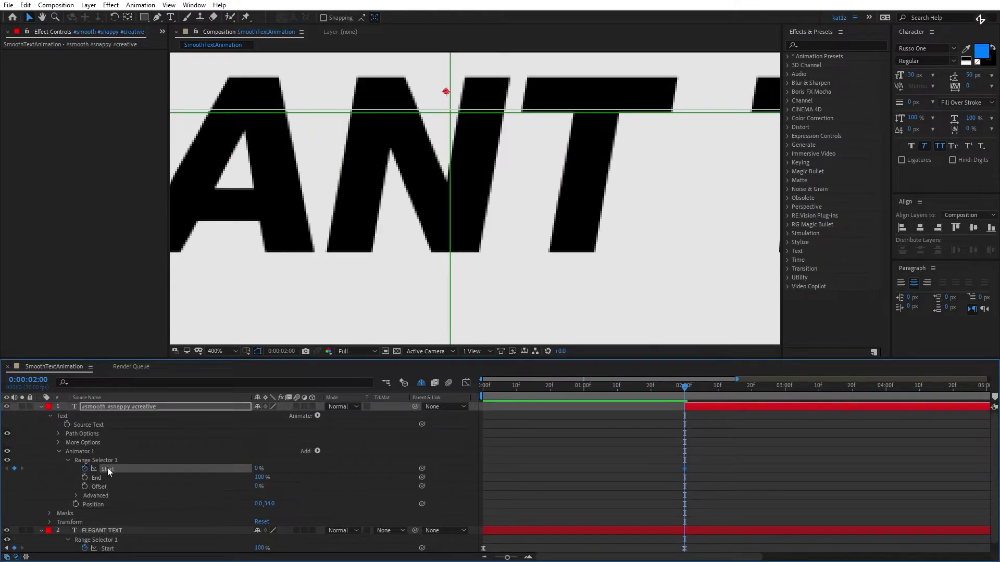
{"action": "left_click_drag", "start_coordinate": [749, 387], "coordinate": [886, 417]}
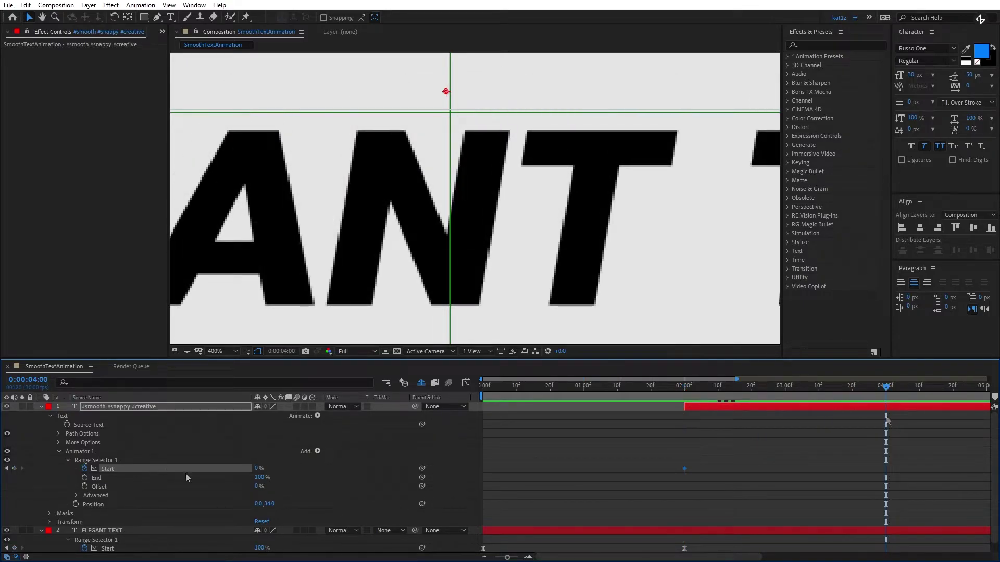
{"action": "left_click_drag", "start_coordinate": [258, 469], "coordinate": [313, 468]}
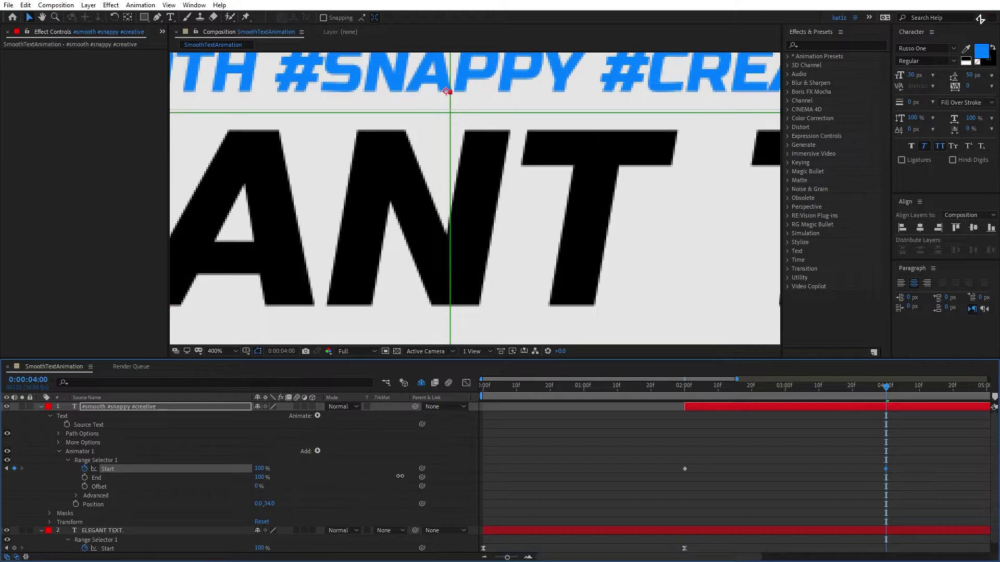
- Fit the whole composition in the viewer and turn off the Proportional Grid overlay
{"action": "left_click", "coordinate": [226, 352]}
{"action": "left_click", "coordinate": [230, 377]}
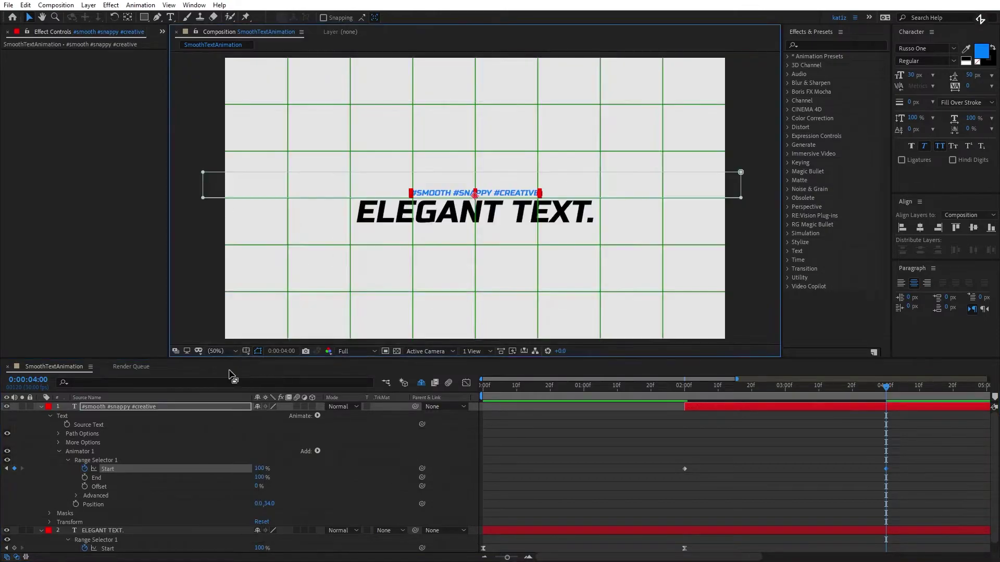
{"action": "left_click", "coordinate": [245, 351]}
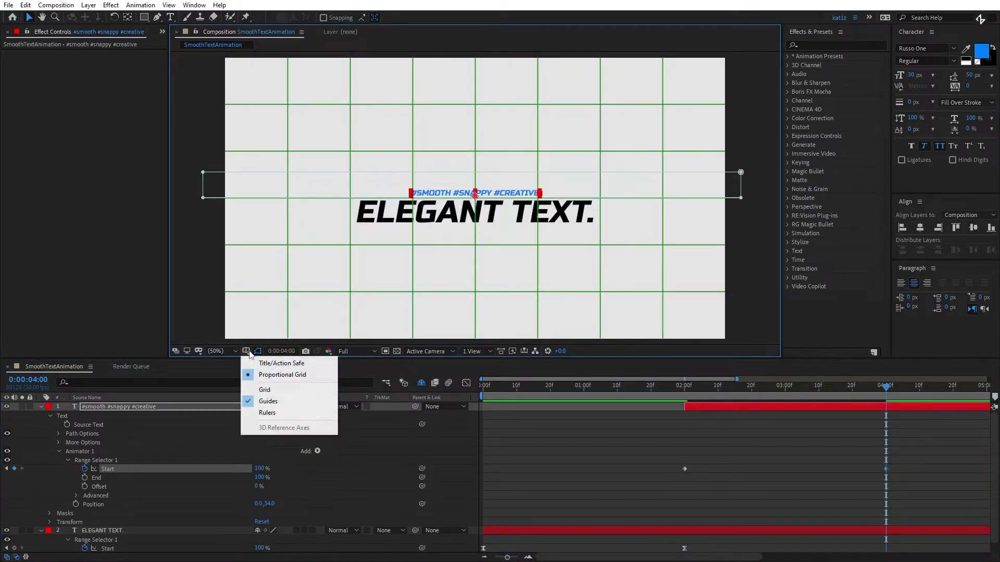
{"action": "left_click", "coordinate": [261, 376]}
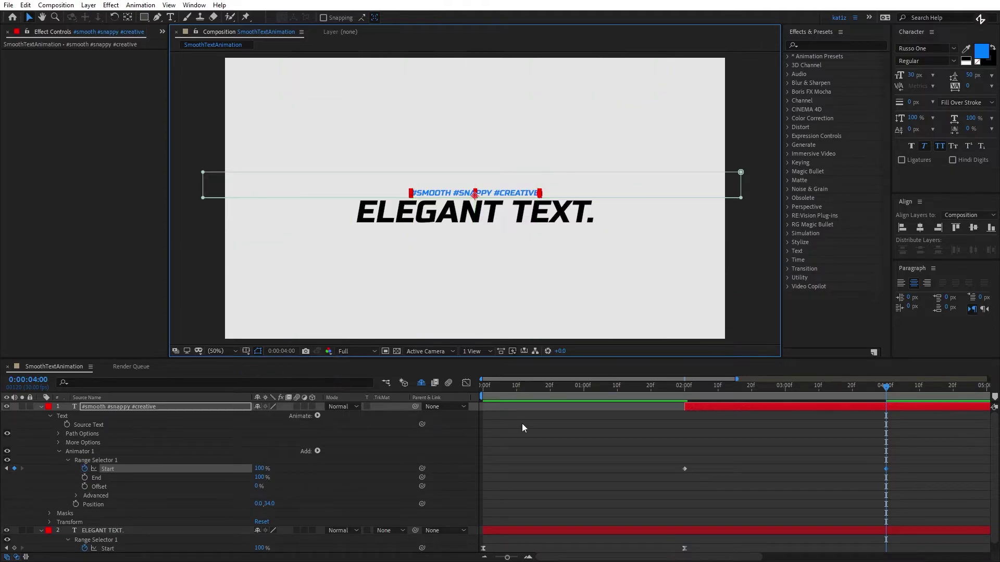
- Hide the mask outlines, and reshape the hashtag's Start speed graph into a single sharp peak at 0:00:03:00
{"action": "left_click", "coordinate": [259, 352]}
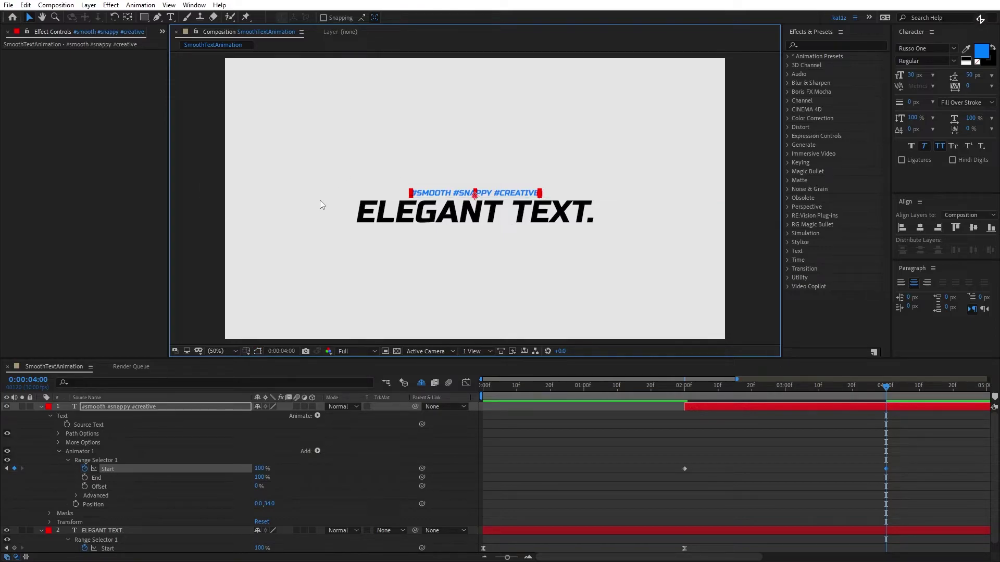
{"action": "left_click", "coordinate": [702, 407]}
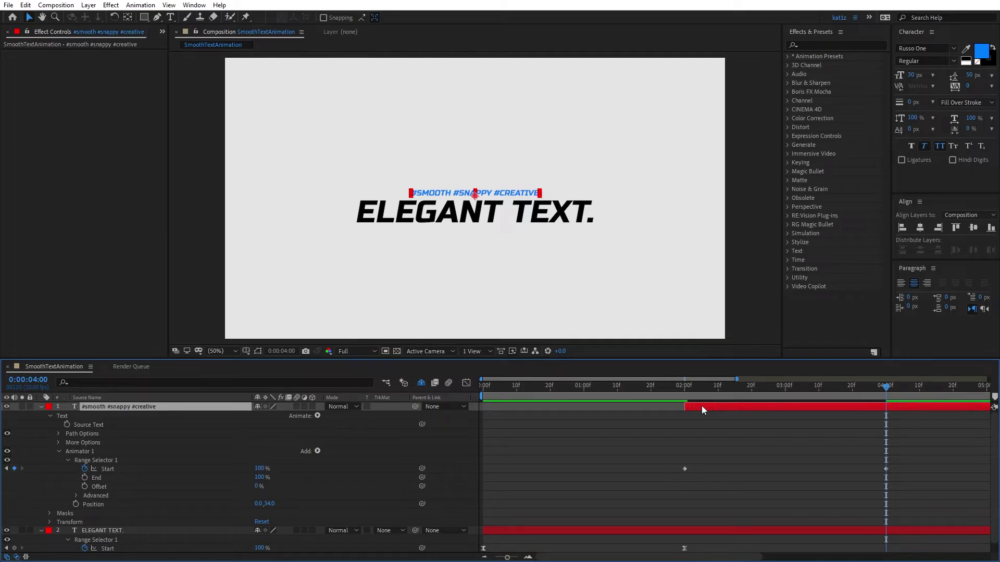
{"action": "left_click_drag", "start_coordinate": [906, 446], "coordinate": [673, 476]}
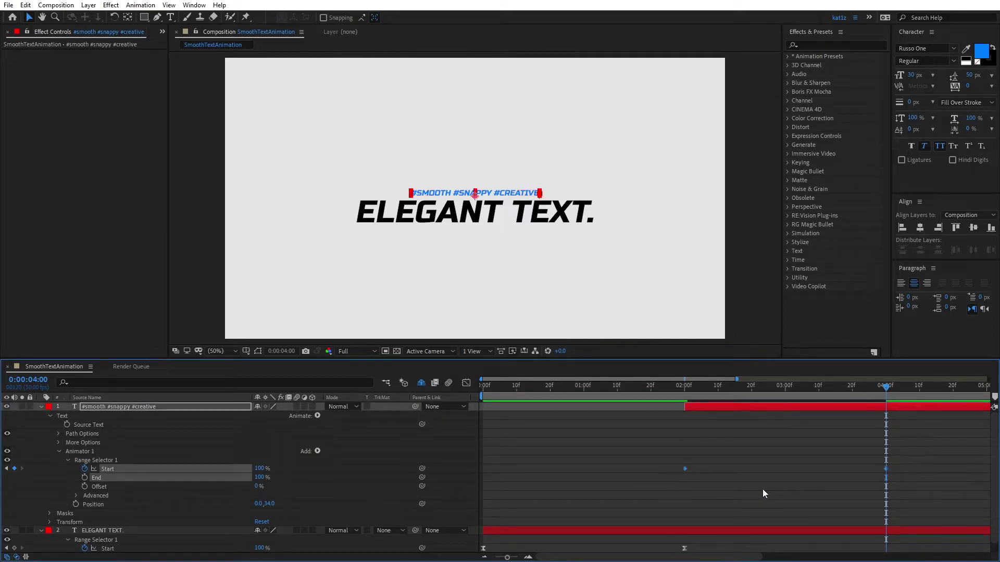
{"action": "left_click", "coordinate": [466, 383]}
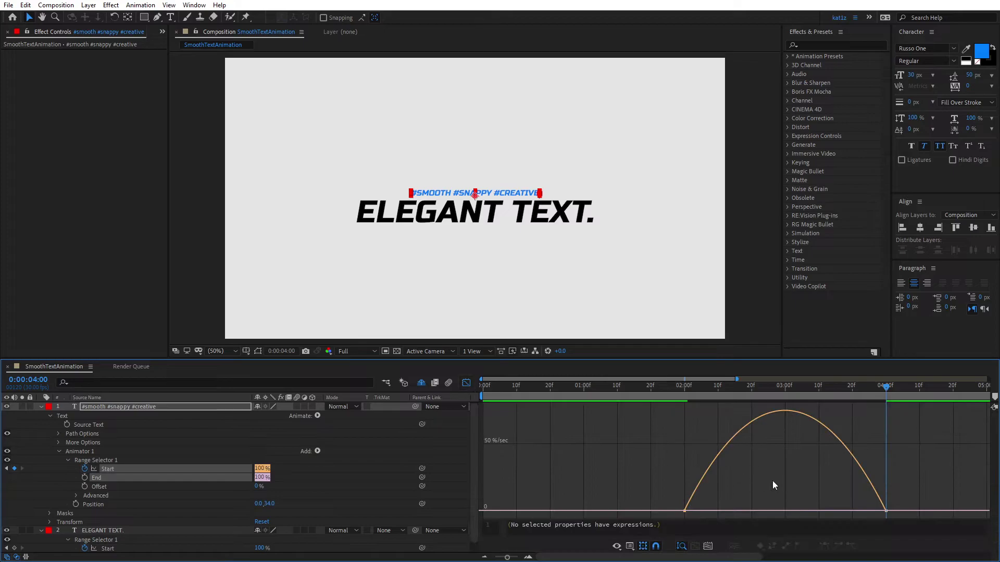
{"action": "right_click", "coordinate": [902, 477]}
{"action": "left_click", "coordinate": [893, 368]}
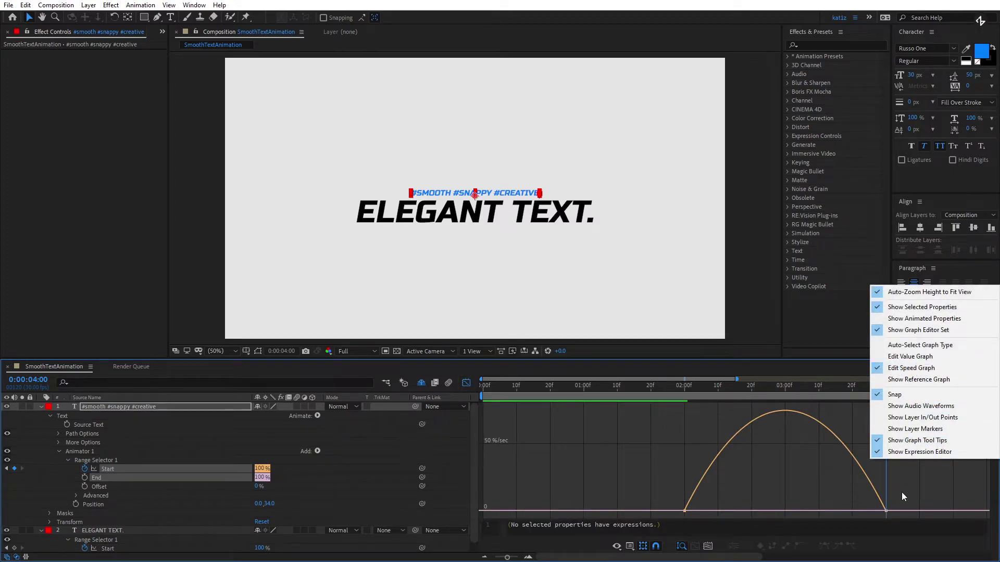
{"action": "left_click_drag", "start_coordinate": [902, 493], "coordinate": [785, 512]}
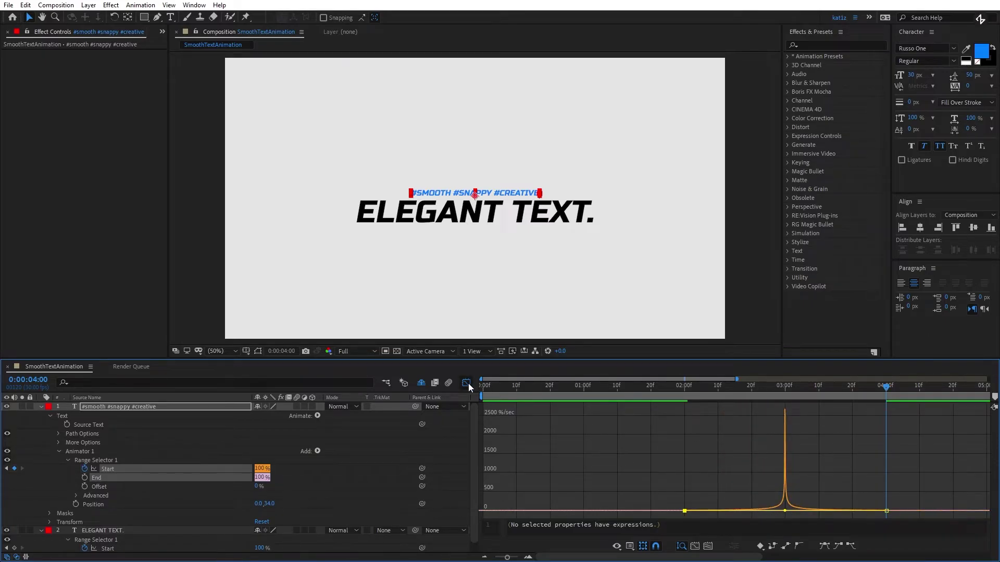
{"action": "left_click", "coordinate": [467, 383]}
{"action": "left_click", "coordinate": [733, 458]}
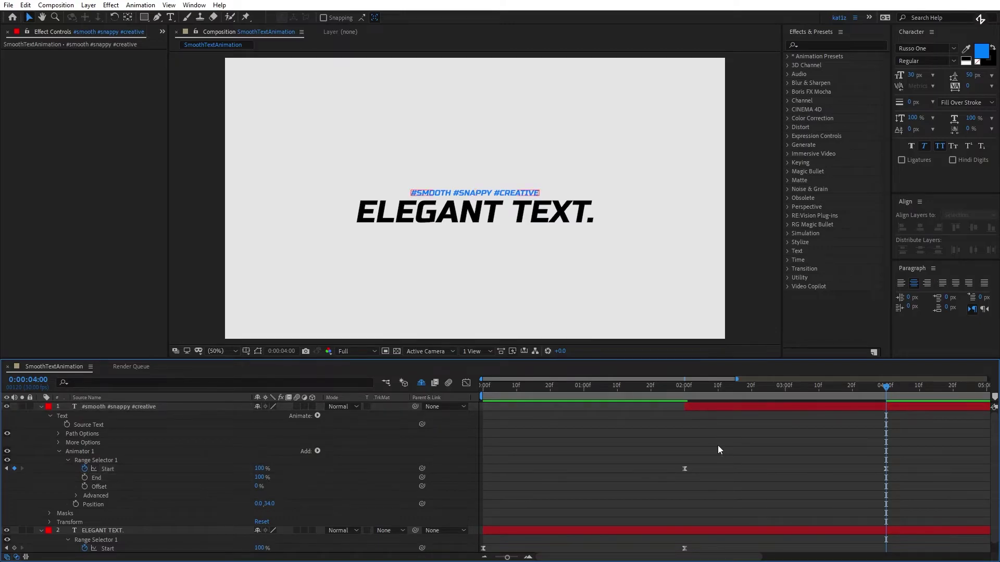
- Reduce both text layers in the timeline to only their keyframed properties
{"action": "key", "text": "ctrl+a"}
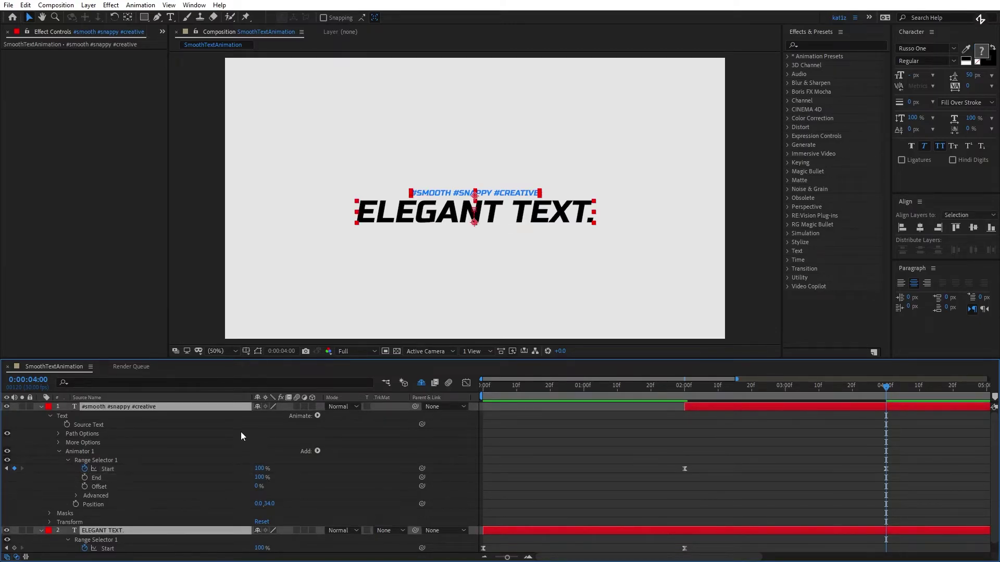
{"action": "key", "text": "u"}
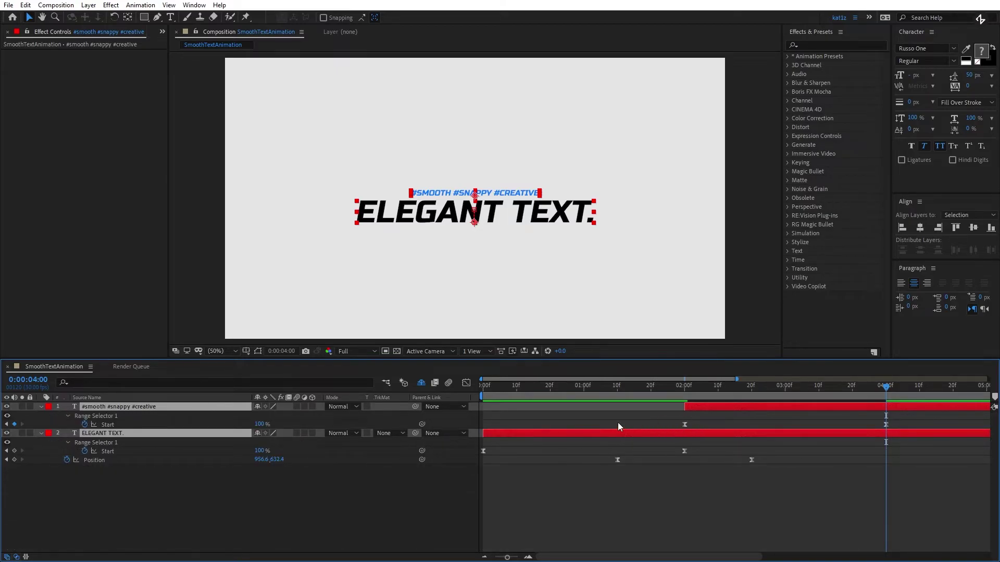
{"action": "left_click", "coordinate": [704, 423]}
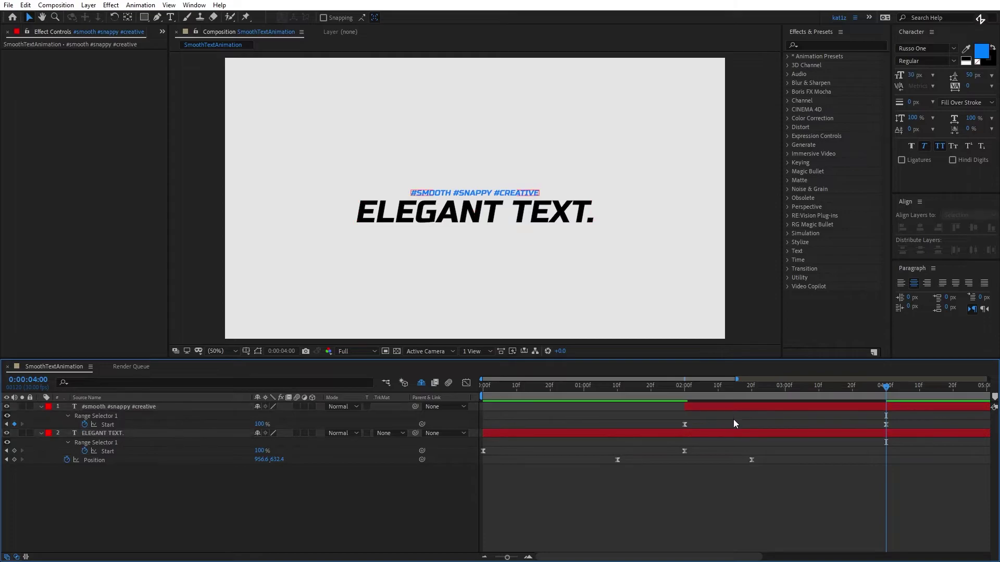
- Preview the whole animation from 0:00:00:00 until the hashtag line is fully revealed
{"action": "left_click_drag", "start_coordinate": [635, 385], "coordinate": [450, 398]}
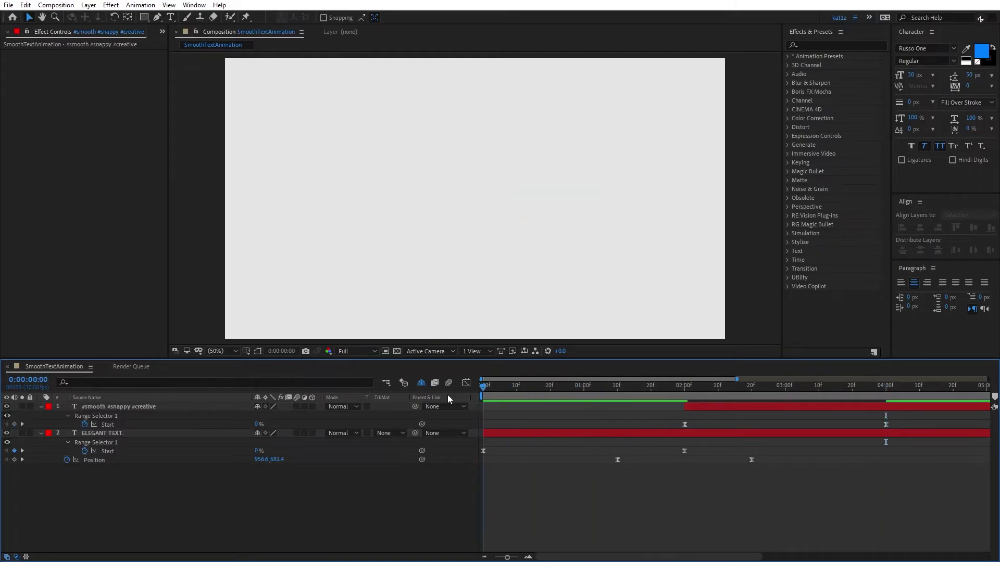
{"action": "key", "text": "space"}
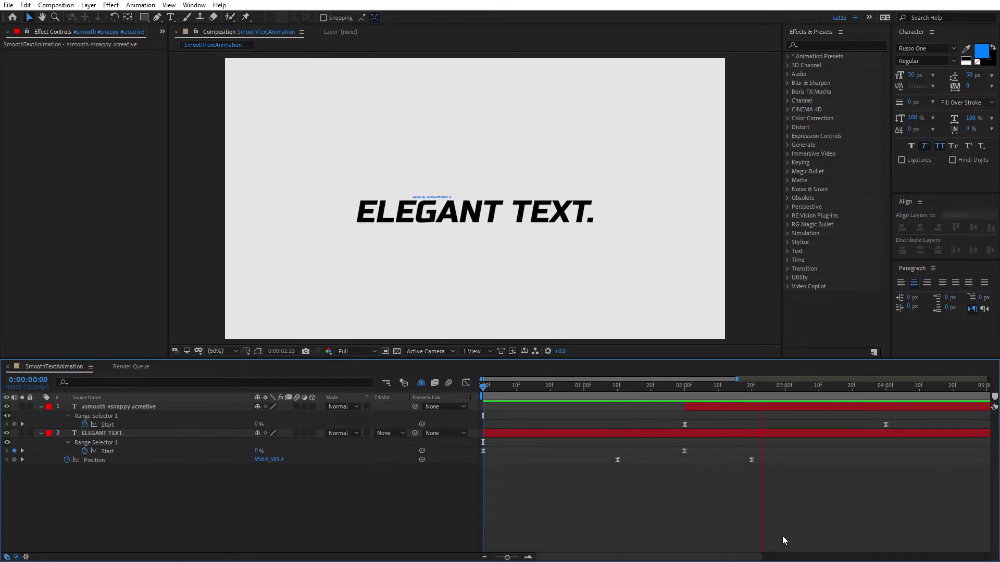
{"action": "key", "text": "space"}
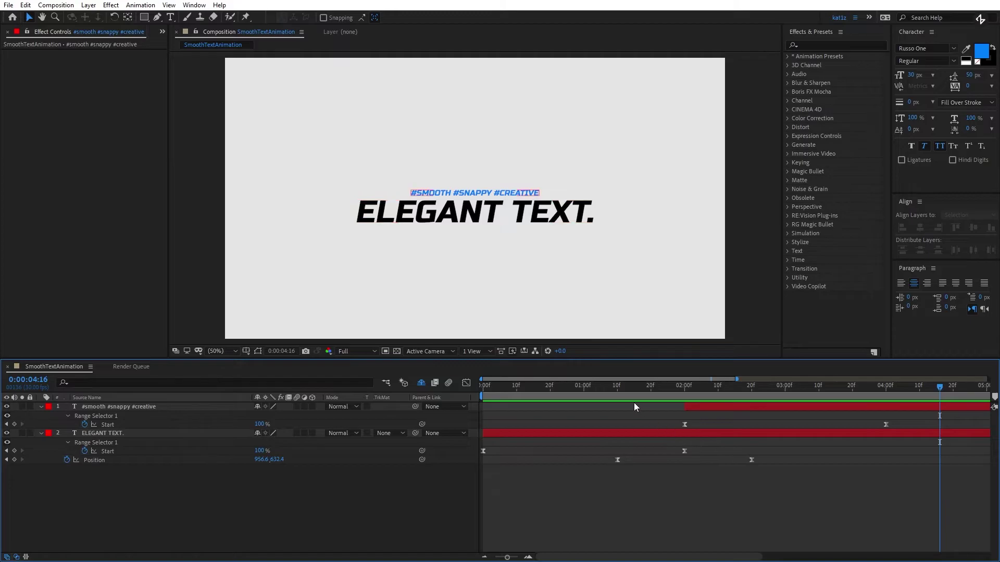
- Shift the hashtag layer with its keyframes so that it begins at 0:00:01:20, and preview the new timing from there
{"action": "left_click", "coordinate": [618, 386]}
{"action": "left_click_drag", "start_coordinate": [619, 388], "coordinate": [682, 427]}
{"action": "left_click", "coordinate": [682, 427]}
{"action": "key", "text": "Page_Up"}
{"action": "key", "text": "Page_Up"}
{"action": "key", "text": "Page_Up"}
{"action": "key", "text": "Page_Up"}
{"action": "key", "text": "Page_Up"}
{"action": "key", "text": "Page_Up"}
{"action": "key", "text": "Page_Up"}
{"action": "key", "text": "Page_Up"}
{"action": "key", "text": "Page_Up"}
{"action": "key", "text": "bracketleft"}
{"action": "left_click", "coordinate": [764, 508]}
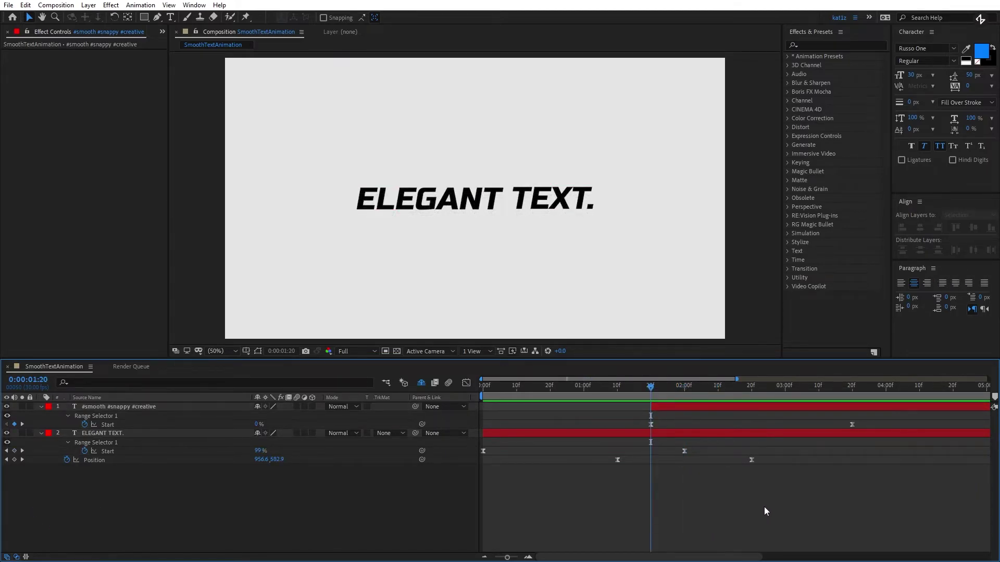
{"action": "key", "text": "space"}
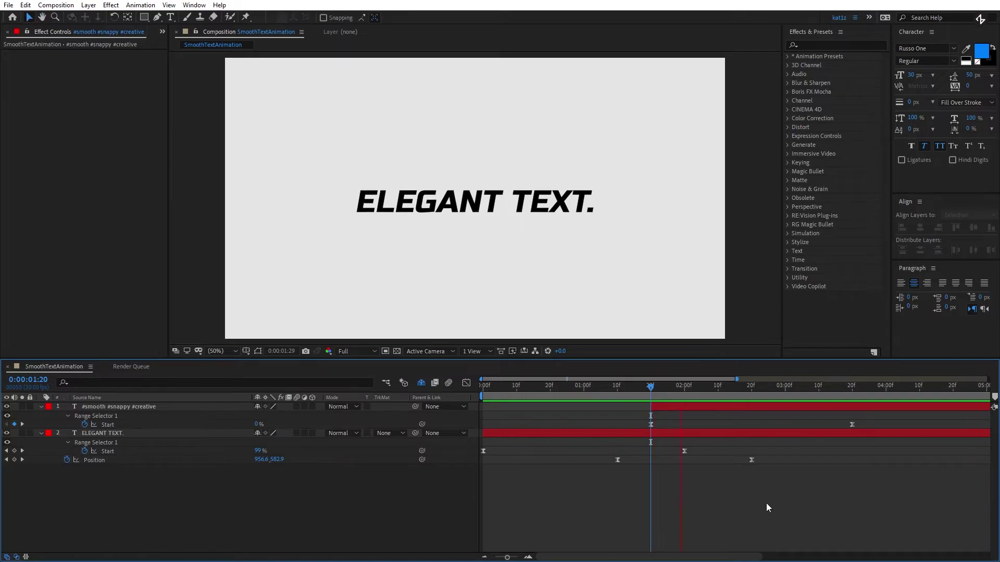
{"action": "key", "text": "space"}
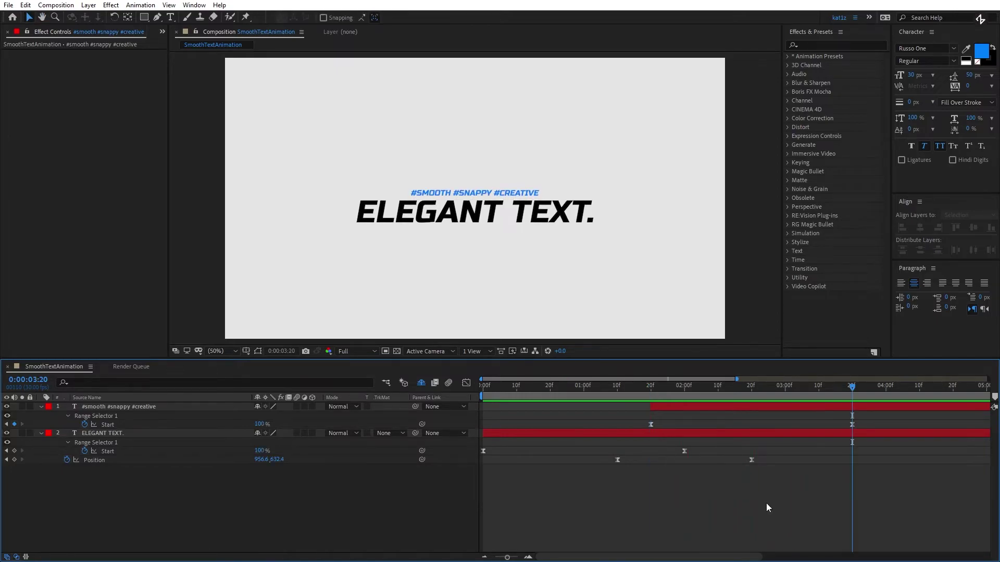
- Shorten the hashtag reveal by moving its final Start keyframe to 0:00:03:10
{"action": "left_click", "coordinate": [651, 387]}
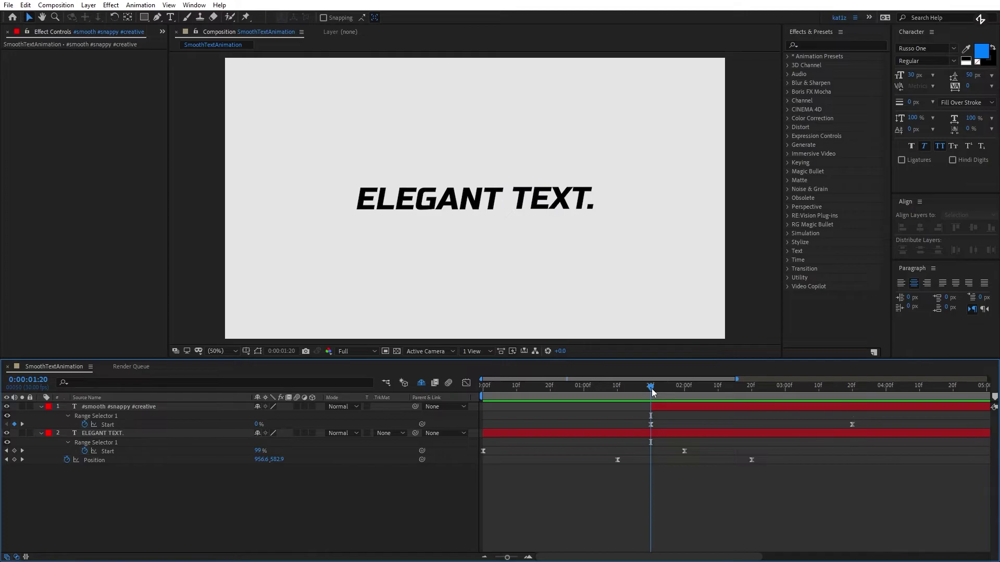
{"action": "left_click", "coordinate": [852, 387]}
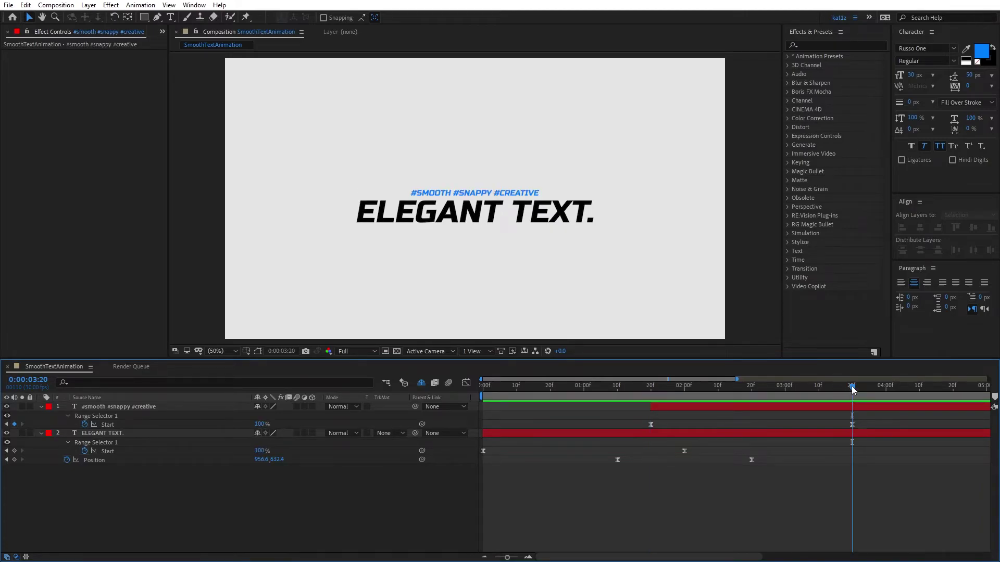
{"action": "left_click_drag", "start_coordinate": [852, 388], "coordinate": [819, 388]}
{"action": "left_click", "coordinate": [848, 433]}
{"action": "left_click", "coordinate": [852, 424]}
{"action": "left_click_drag", "start_coordinate": [852, 425], "coordinate": [818, 425]}
{"action": "left_click", "coordinate": [847, 485]}
- Preview the shortened hashtag reveal from 0:00:01:10
{"action": "left_click_drag", "start_coordinate": [746, 388], "coordinate": [617, 401]}
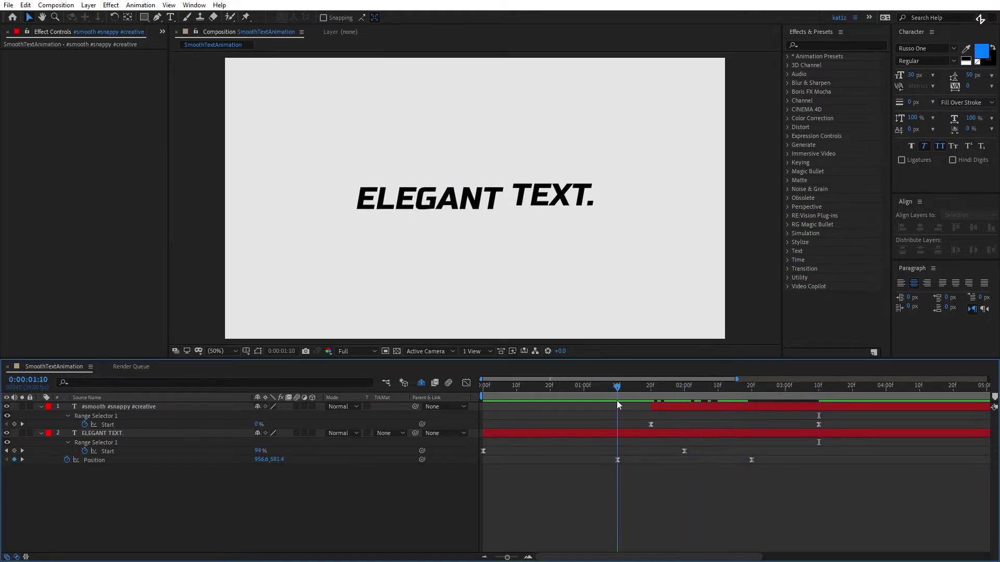
{"action": "key", "text": "space"}
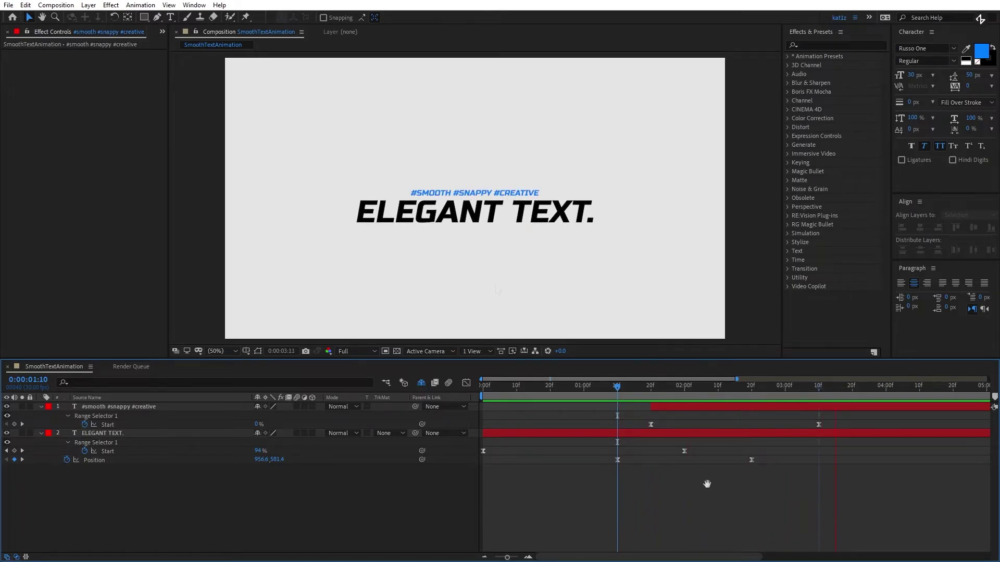
{"action": "key", "text": "space"}
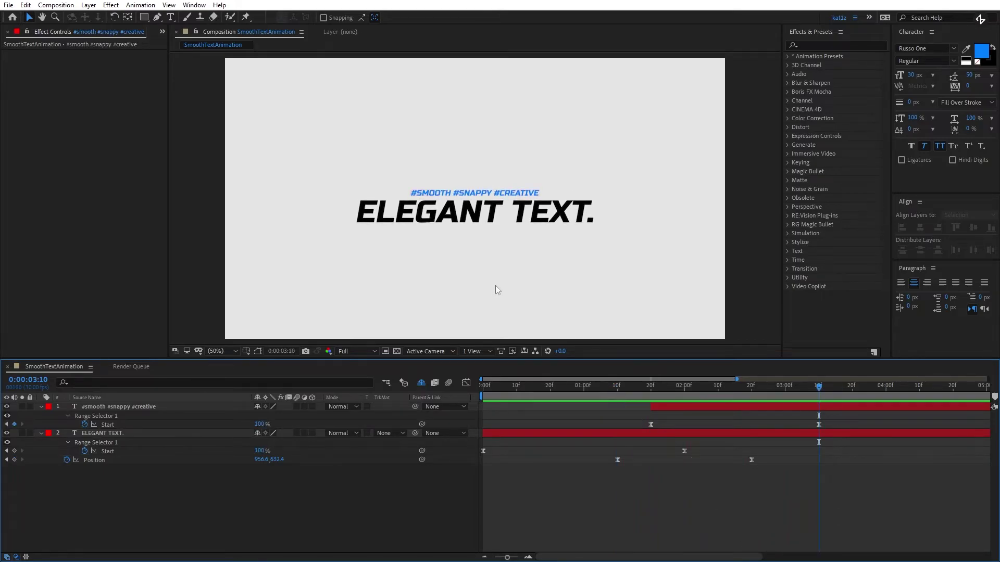
- Create a null object and rename it TextControl
{"action": "right_click", "coordinate": [190, 496]}
{"action": "mouse_move", "coordinate": [293, 377]}
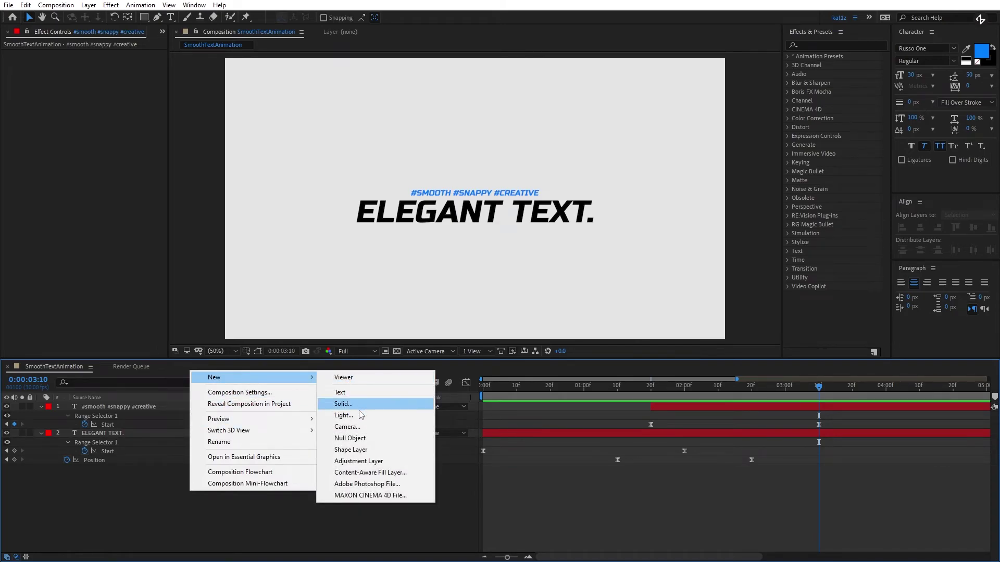
{"action": "left_click", "coordinate": [354, 438]}
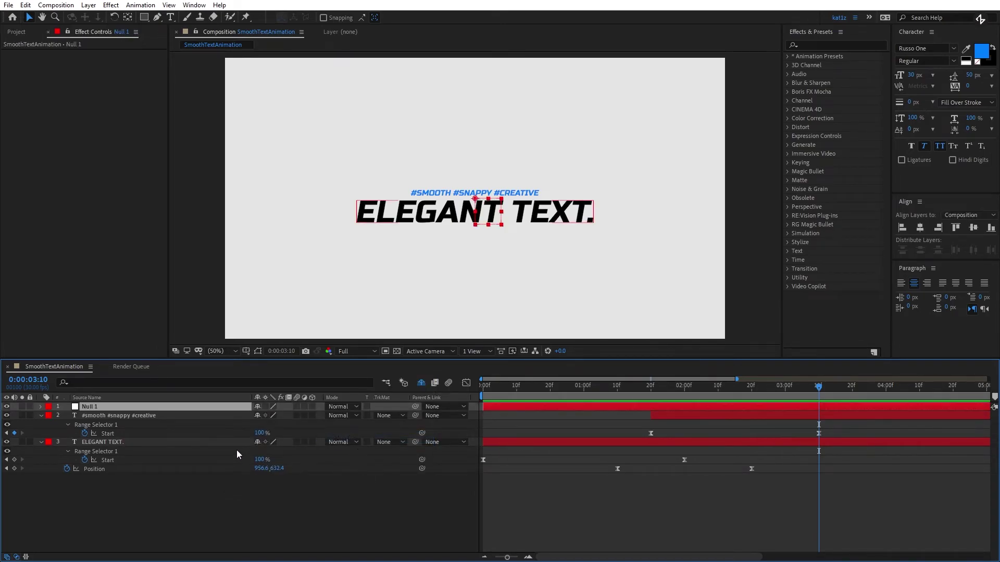
{"action": "key", "text": "Return"}
{"action": "type", "text": "TextControl"}
{"action": "key", "text": "Return"}
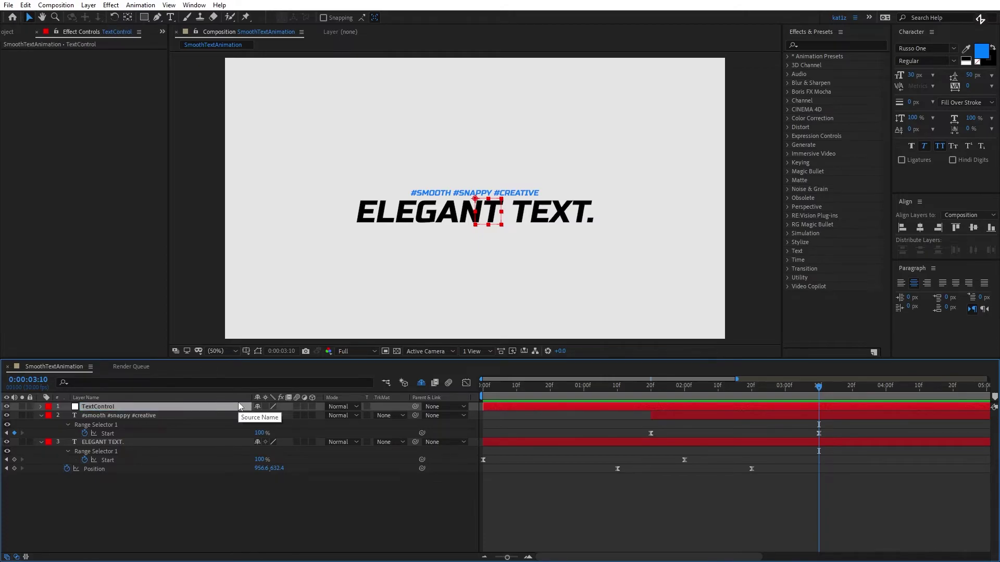
{"action": "left_click", "coordinate": [426, 508]}
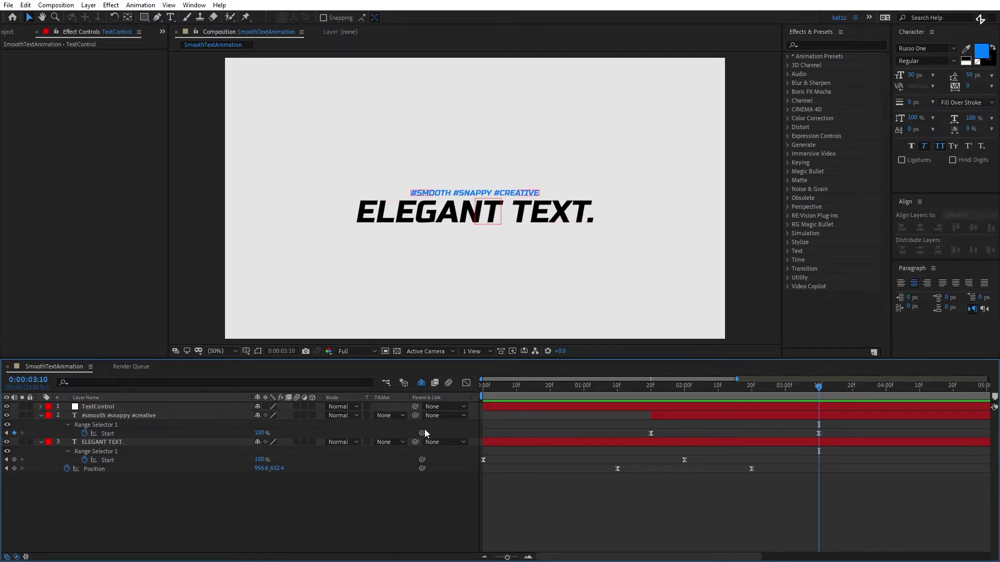
- Check that the Parent & Link column is enabled, and parent both text layers to the TextControl null
{"action": "right_click", "coordinate": [410, 396]}
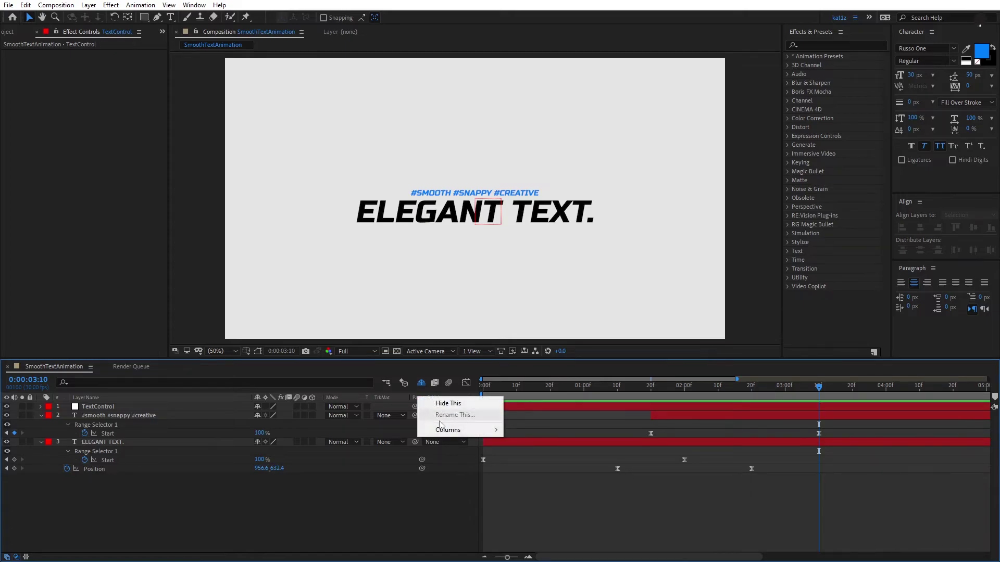
{"action": "mouse_move", "coordinate": [458, 430]}
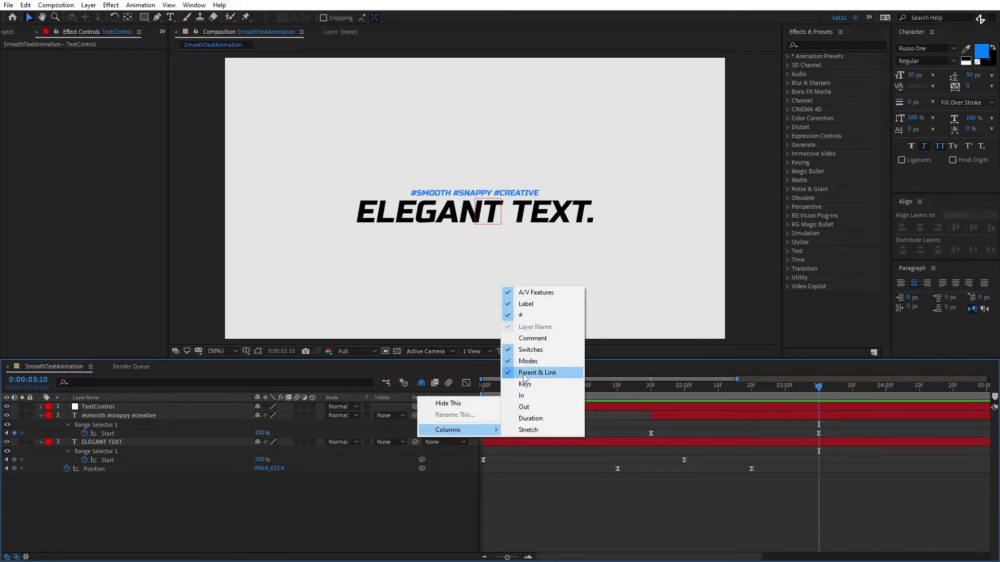
{"action": "left_click", "coordinate": [413, 506]}
{"action": "left_click_drag", "start_coordinate": [415, 416], "coordinate": [225, 405]}
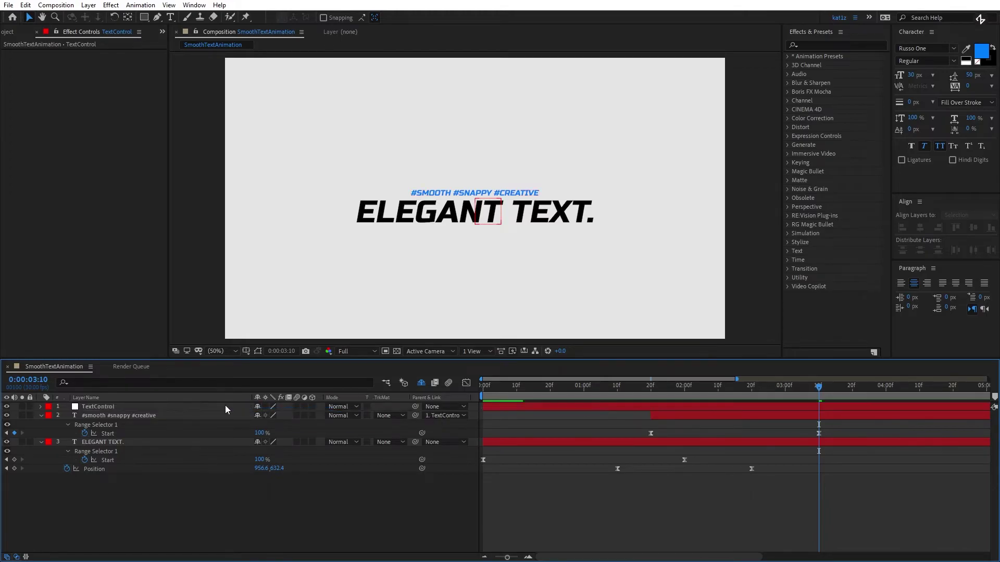
{"action": "left_click_drag", "start_coordinate": [415, 442], "coordinate": [202, 409]}
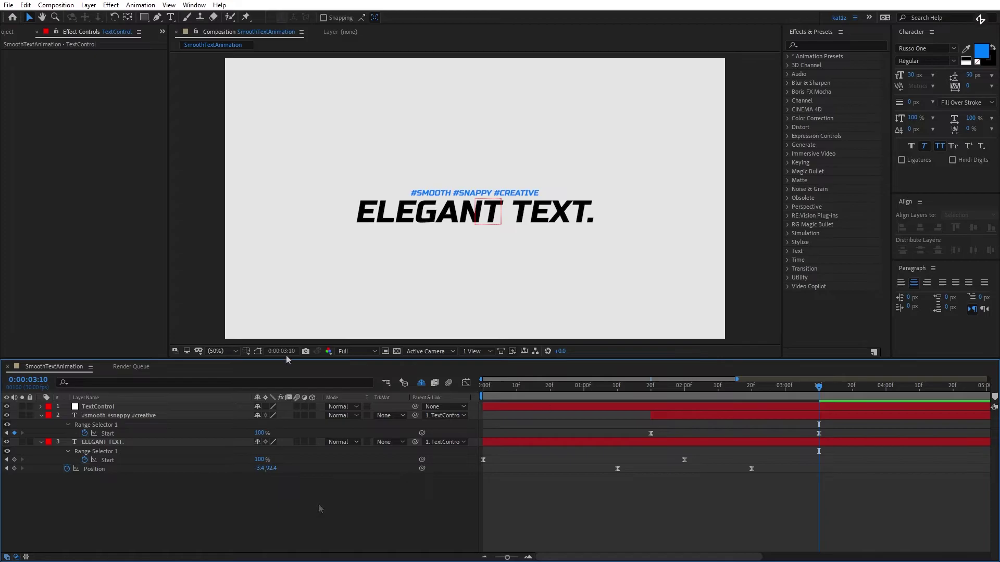
- Turn on the Proportional Grid and nudge the TextControl null upward until both text lines are vertically centred on the middle grid line
{"action": "left_click", "coordinate": [246, 352]}
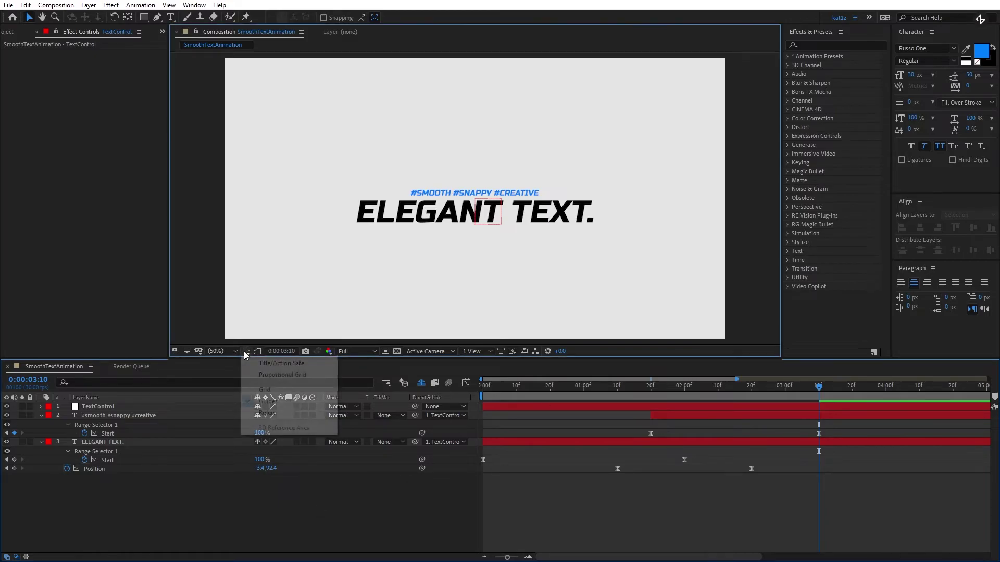
{"action": "left_click", "coordinate": [263, 376]}
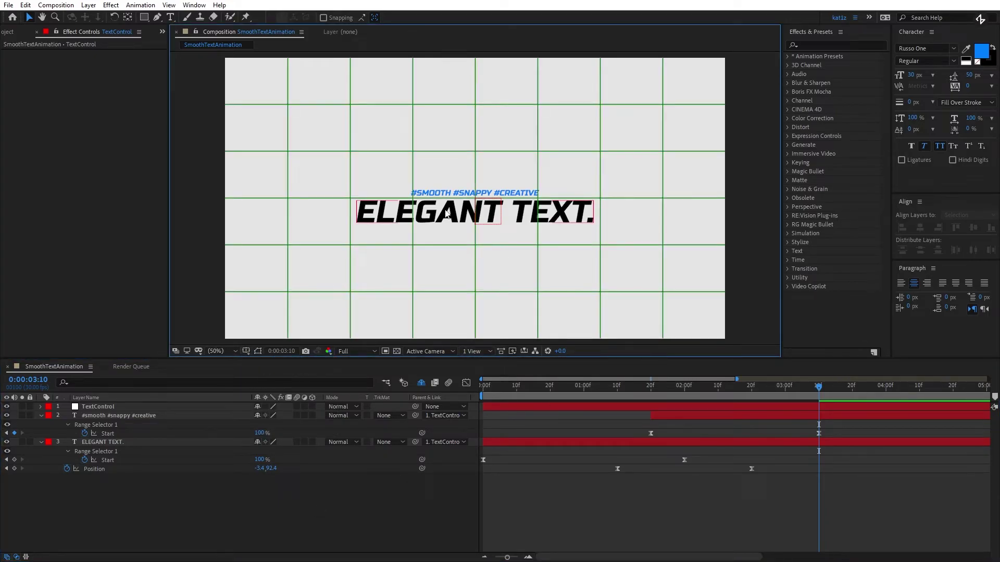
{"action": "left_click", "coordinate": [578, 407]}
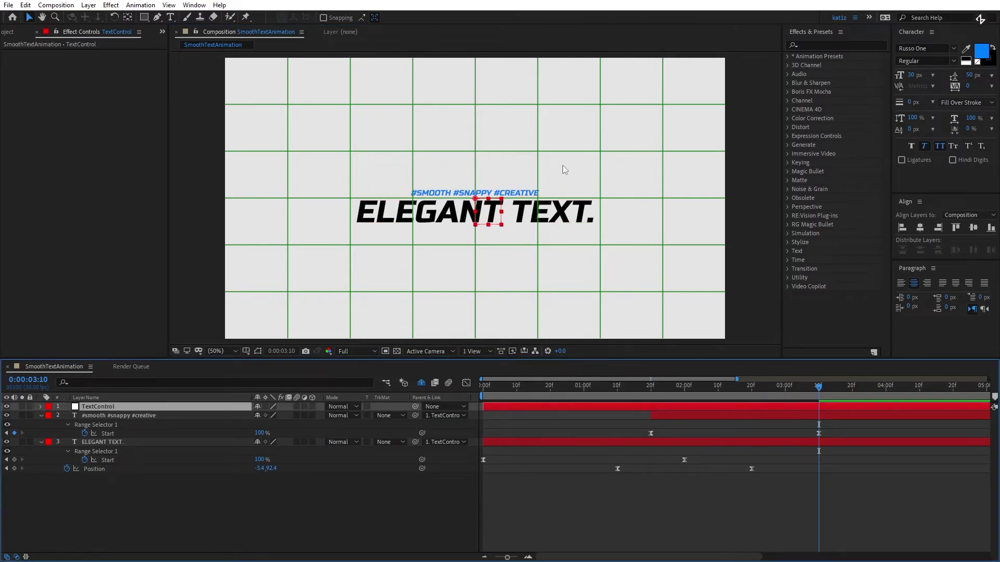
{"action": "key", "text": "shift+Up"}
{"action": "key", "text": "shift+Up"}
{"action": "key", "text": "shift+Up"}
{"action": "key", "text": "shift+Up"}
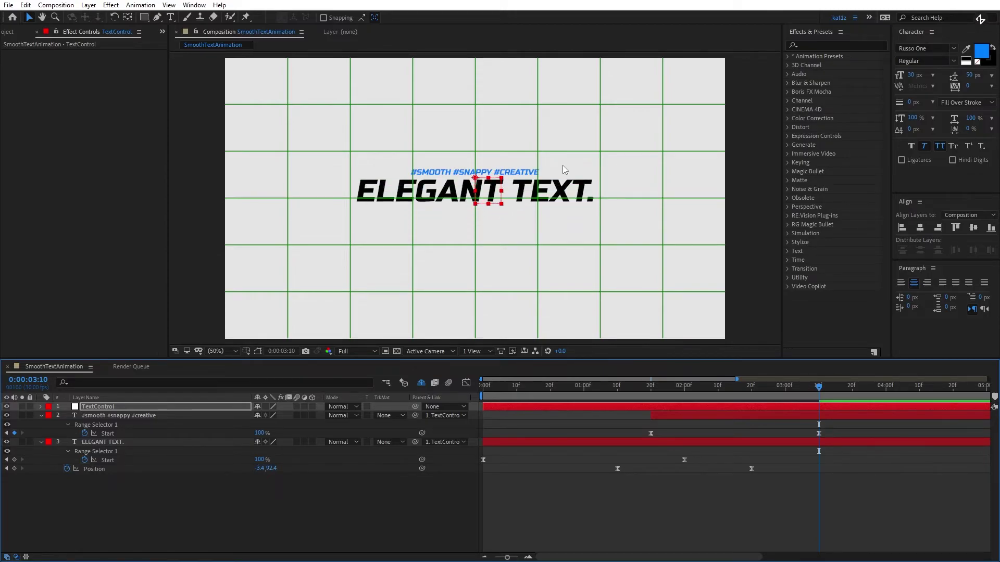
{"action": "key", "text": "shift+Down"}
{"action": "key", "text": "shift+Down"}
{"action": "key", "text": "shift+Down"}
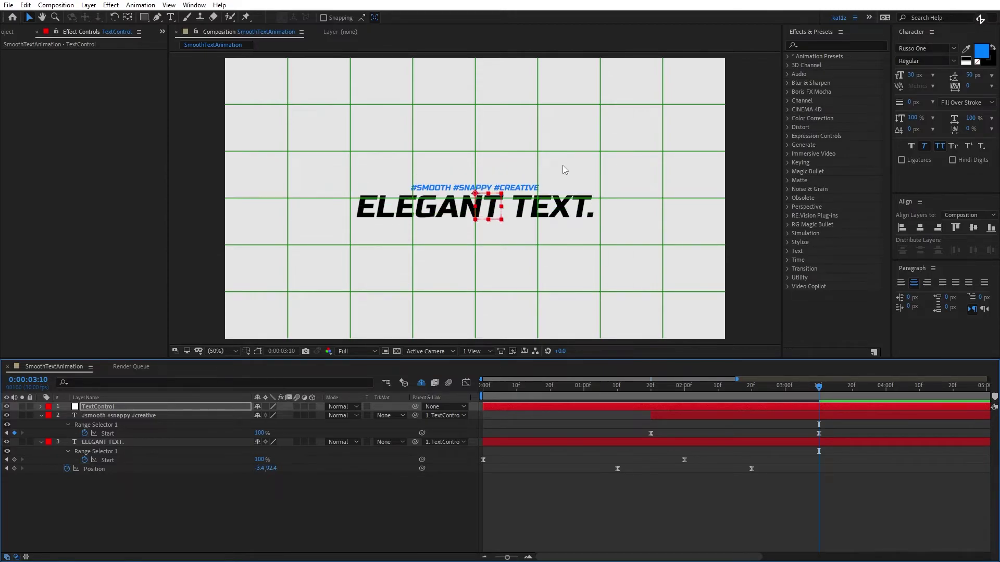
{"action": "key", "text": "Up"}
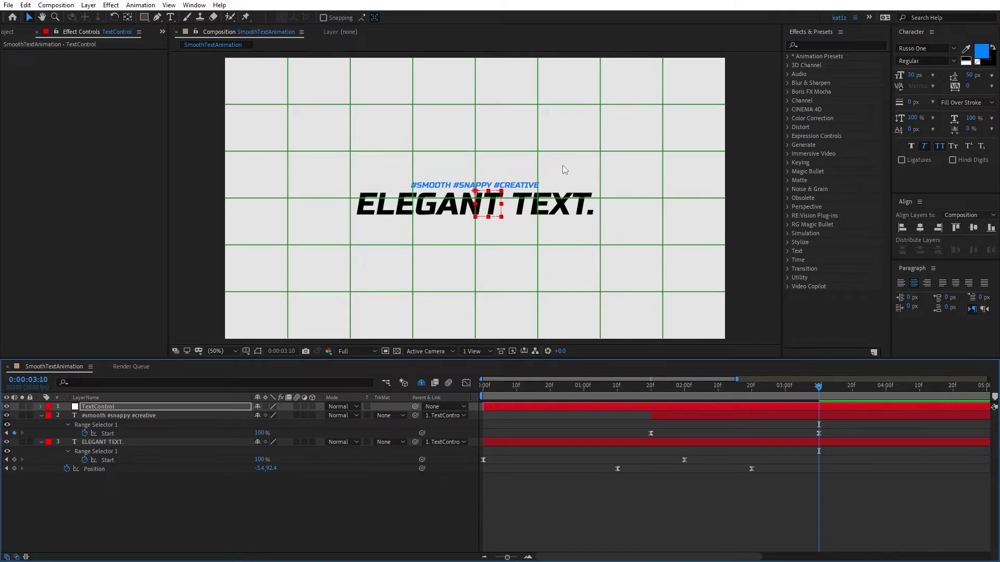
- Inspect the text's vertical centring up close, restore the 50% view, and turn off the Proportional Grid
{"action": "key", "text": "period"}
{"action": "key", "text": "period"}
{"action": "key", "text": "period"}
{"action": "key", "text": "period"}
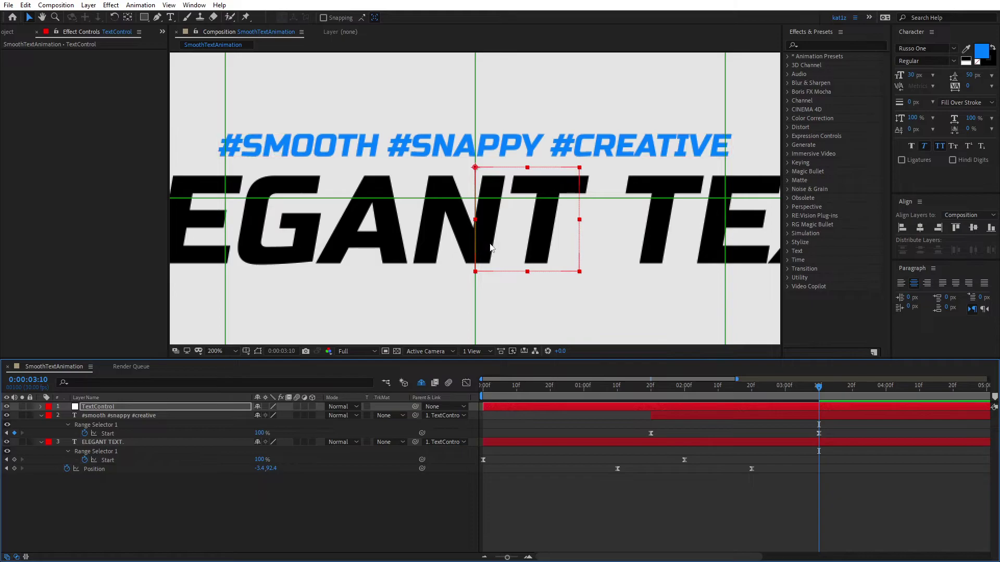
{"action": "left_click", "coordinate": [231, 352]}
{"action": "left_click", "coordinate": [252, 374]}
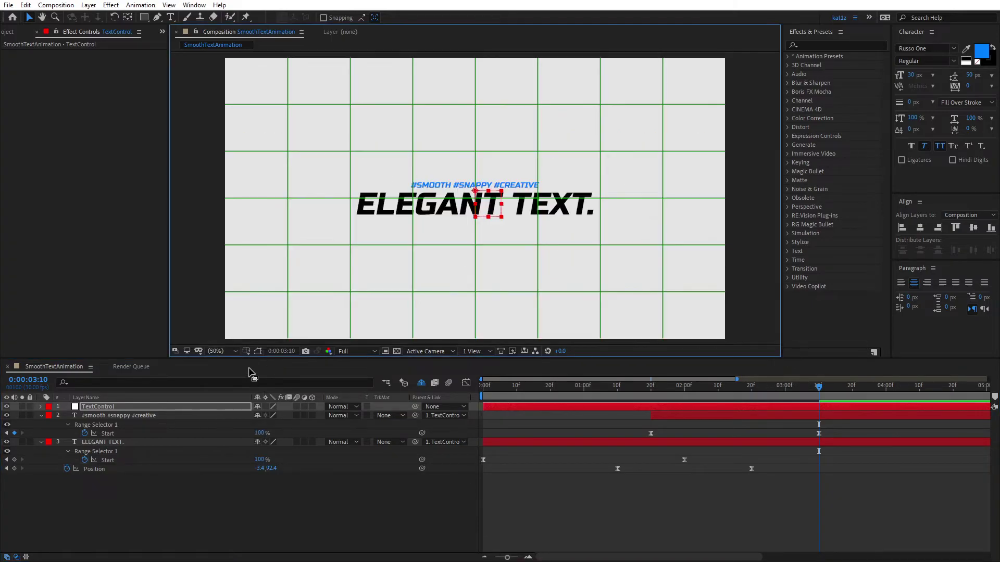
{"action": "left_click", "coordinate": [246, 353]}
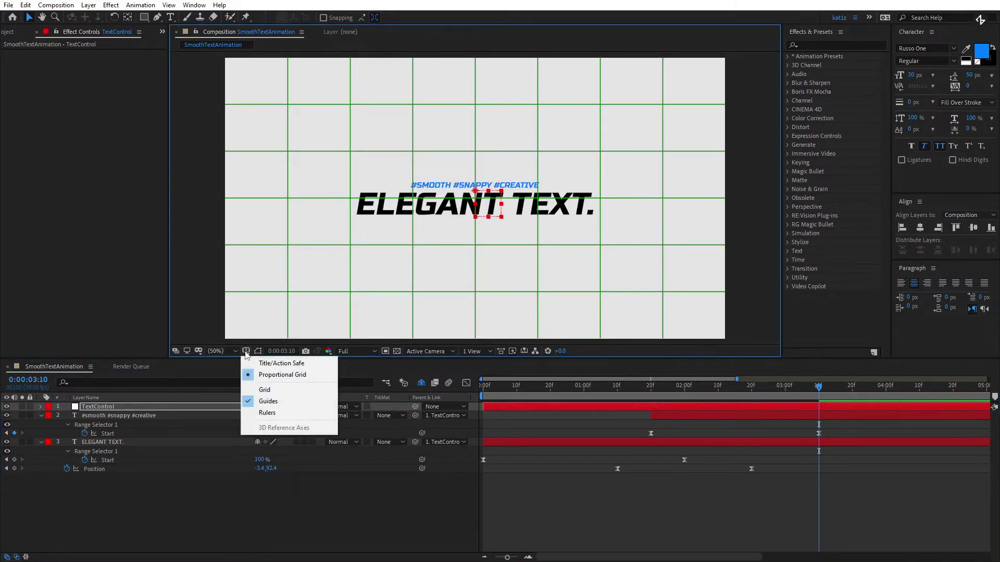
{"action": "left_click", "coordinate": [289, 377]}
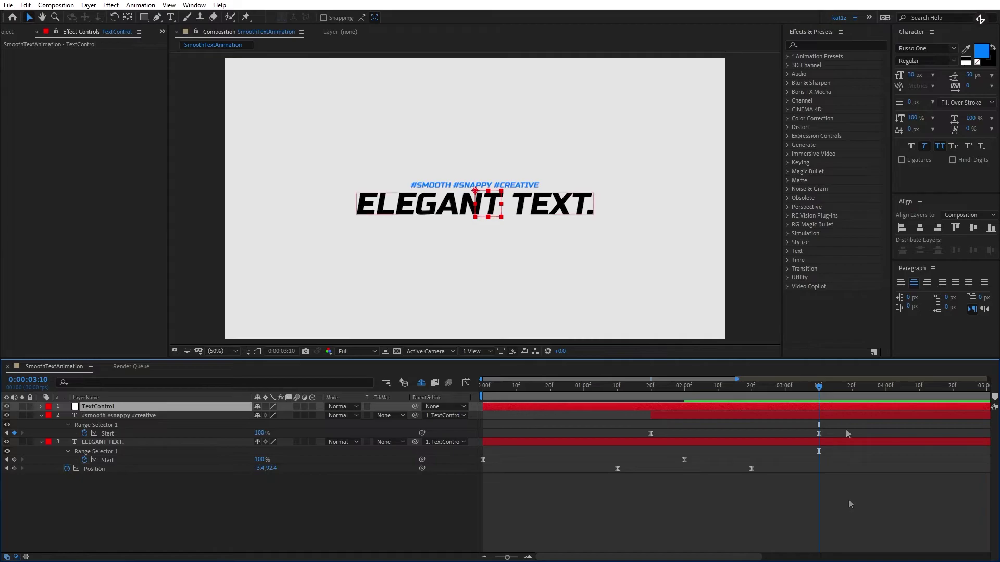
- Keyframe the TextControl null's scale at 100% at 0:00:02:10 and at 85% at 0:00:04:00
{"action": "left_click_drag", "start_coordinate": [817, 384], "coordinate": [718, 403]}
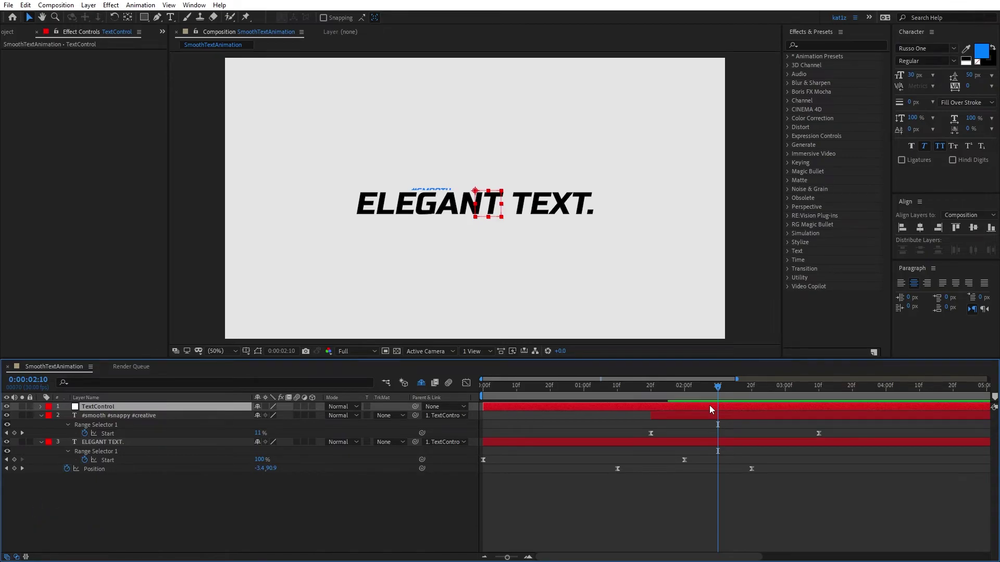
{"action": "key", "text": "s"}
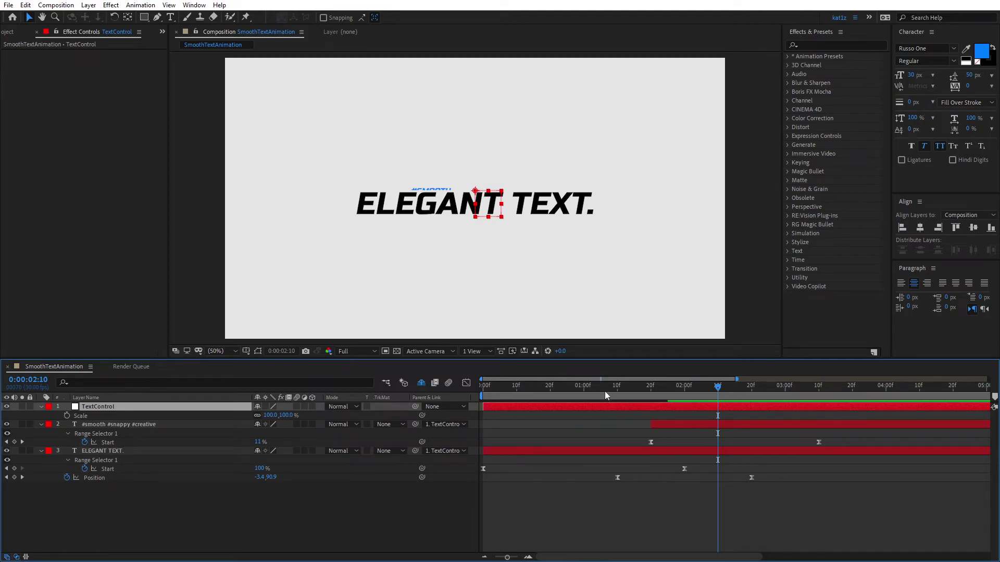
{"action": "left_click", "coordinate": [68, 415]}
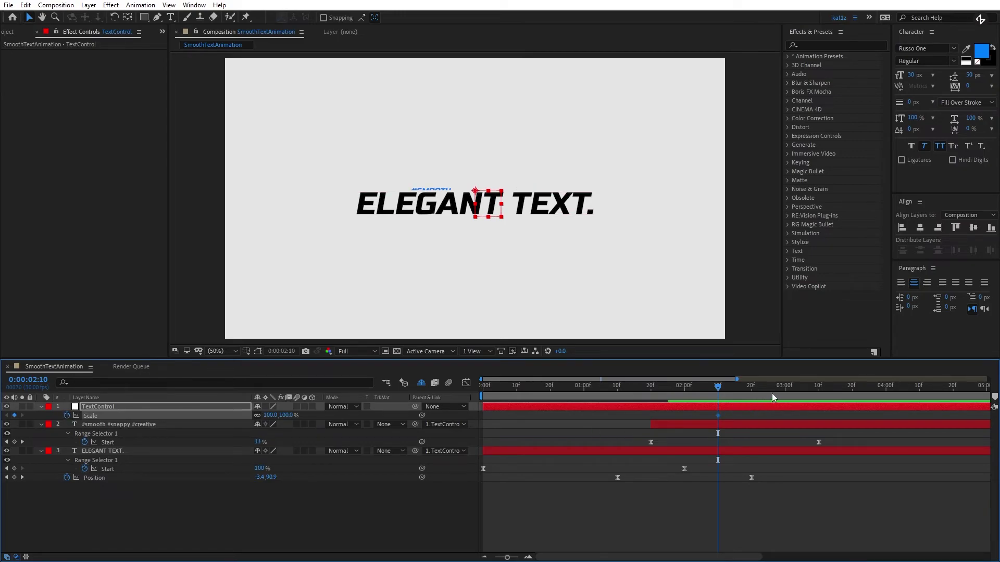
{"action": "left_click_drag", "start_coordinate": [791, 389], "coordinate": [885, 391]}
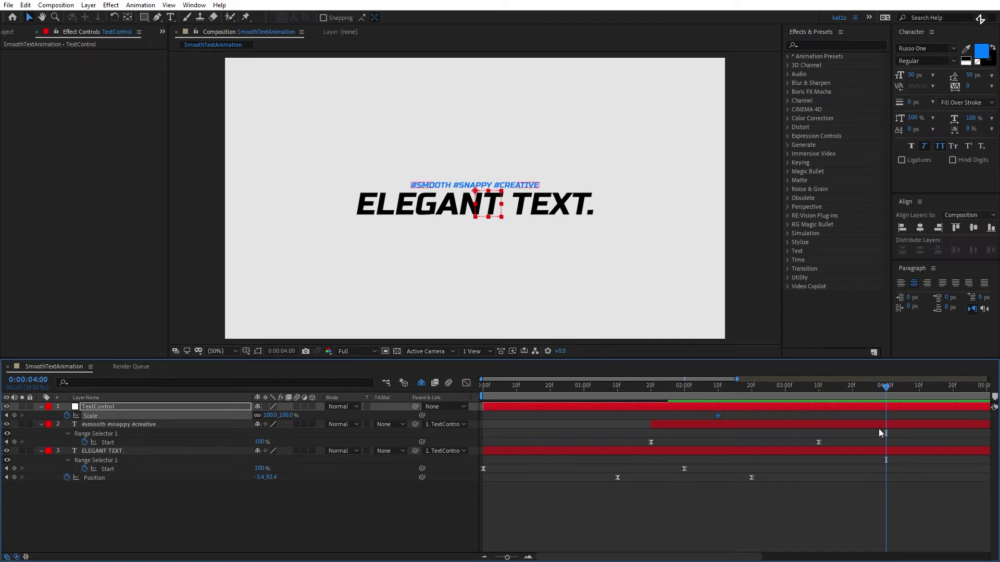
{"action": "left_click", "coordinate": [271, 416]}
{"action": "type", "text": "85"}
{"action": "key", "text": "Return"}
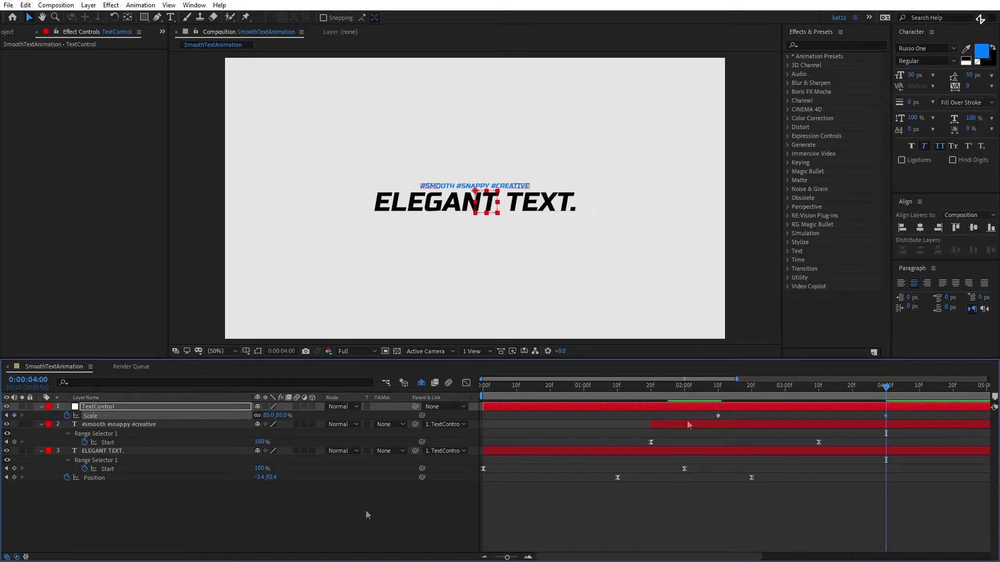
- Preview the scale animation from 0:00:02:10, and apply Easy Ease to both TextControl scale keyframes
{"action": "left_click", "coordinate": [719, 386]}
{"action": "key", "text": "space"}
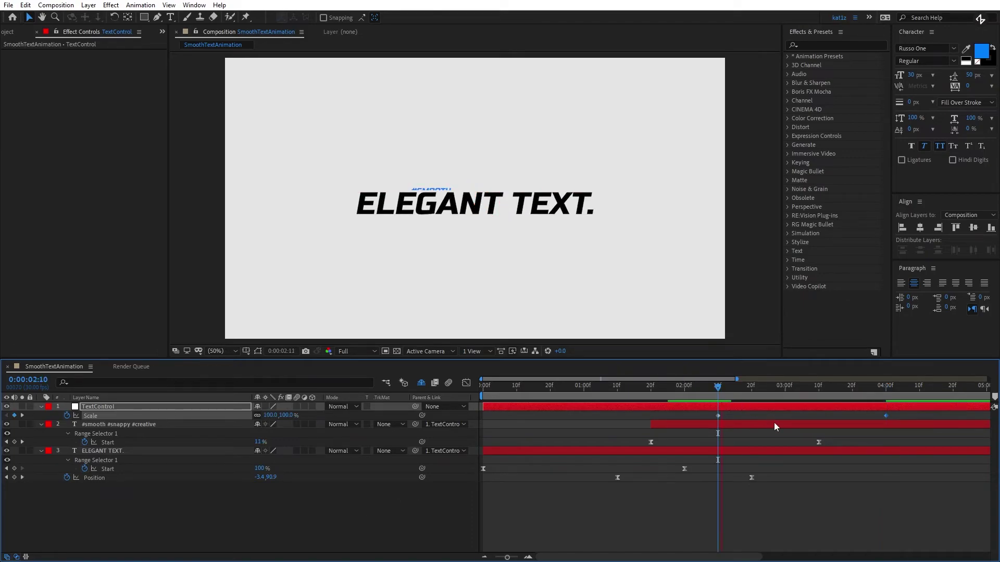
{"action": "left_click_drag", "start_coordinate": [900, 414], "coordinate": [729, 427]}
{"action": "key", "text": "F9"}
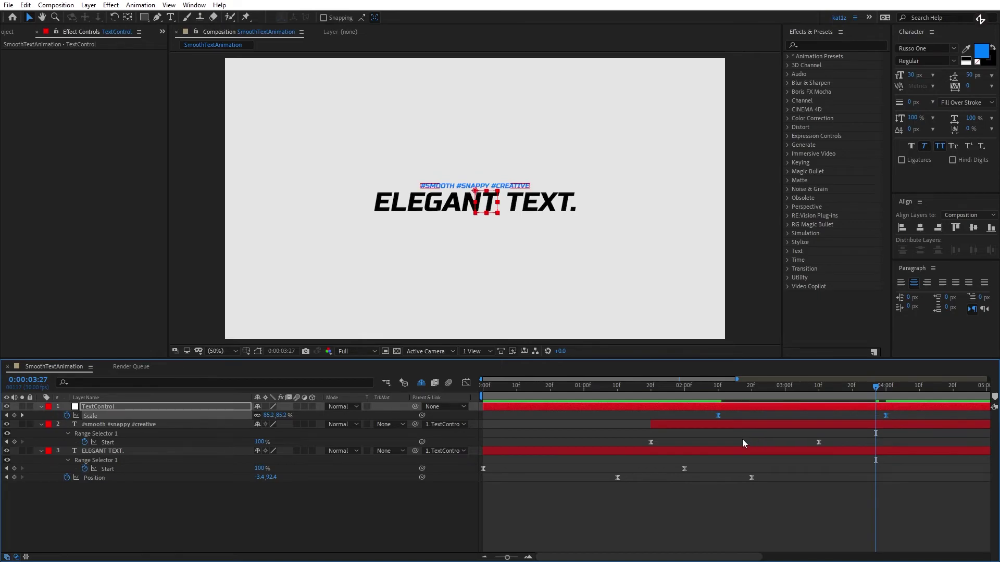
- Shape the scale speed graph into a sharp central peak by extending both keyframes' handles to the midpoint, with 100% influence on the first
{"action": "left_click", "coordinate": [466, 383]}
{"action": "right_click", "coordinate": [898, 436]}
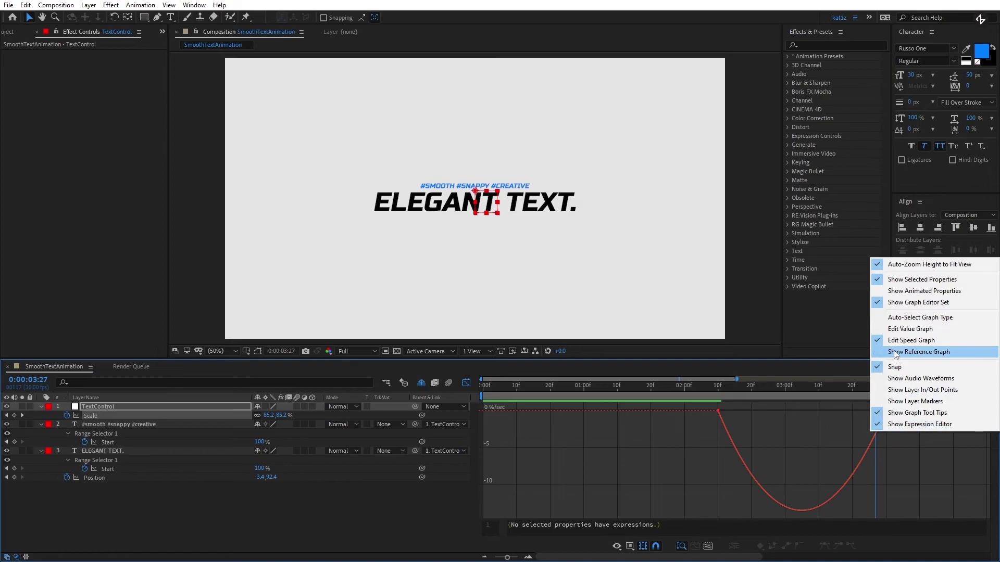
{"action": "left_click", "coordinate": [807, 430]}
{"action": "left_click_drag", "start_coordinate": [754, 429], "coordinate": [809, 414]}
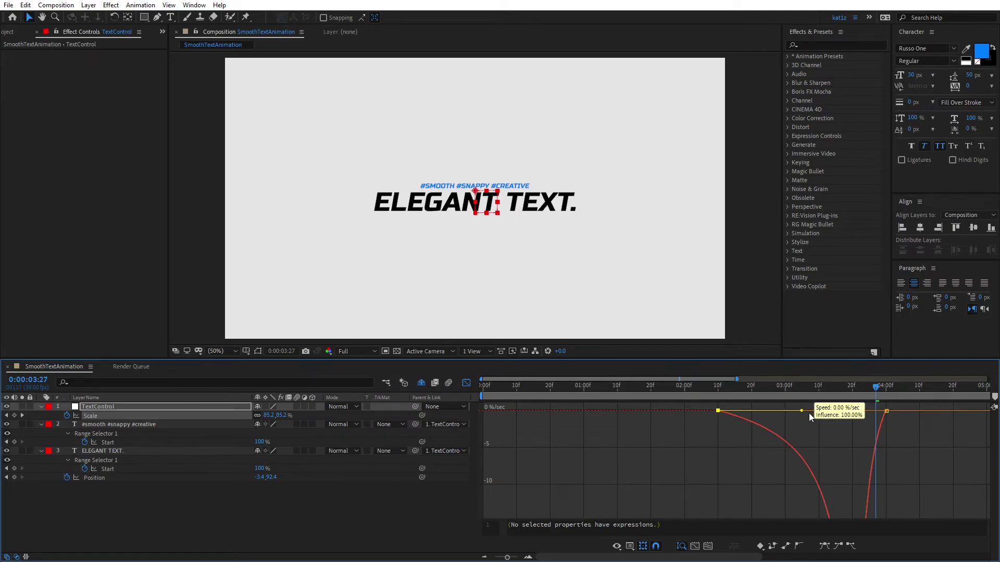
{"action": "left_click_drag", "start_coordinate": [879, 411], "coordinate": [802, 411]}
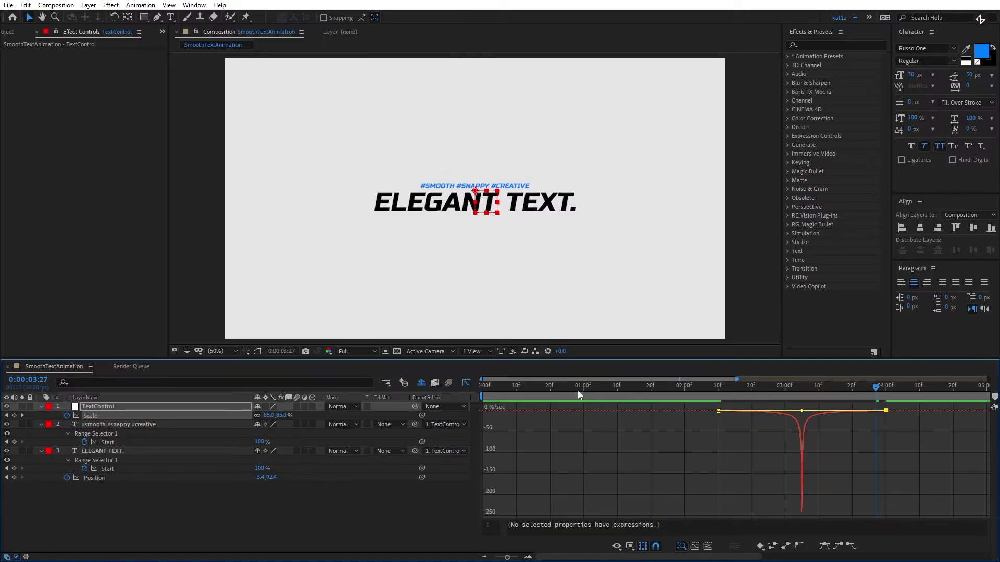
{"action": "left_click", "coordinate": [466, 383]}
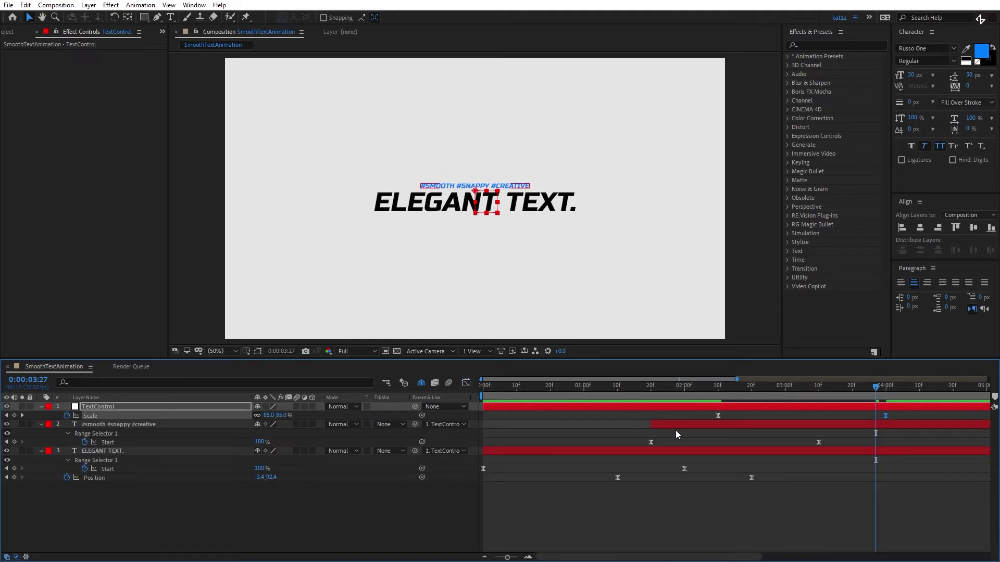
- End the work area at 0:00:04:00, on the second TextControl scale keyframe
{"action": "left_click", "coordinate": [880, 386]}
{"action": "left_click_drag", "start_coordinate": [880, 385], "coordinate": [886, 387]}
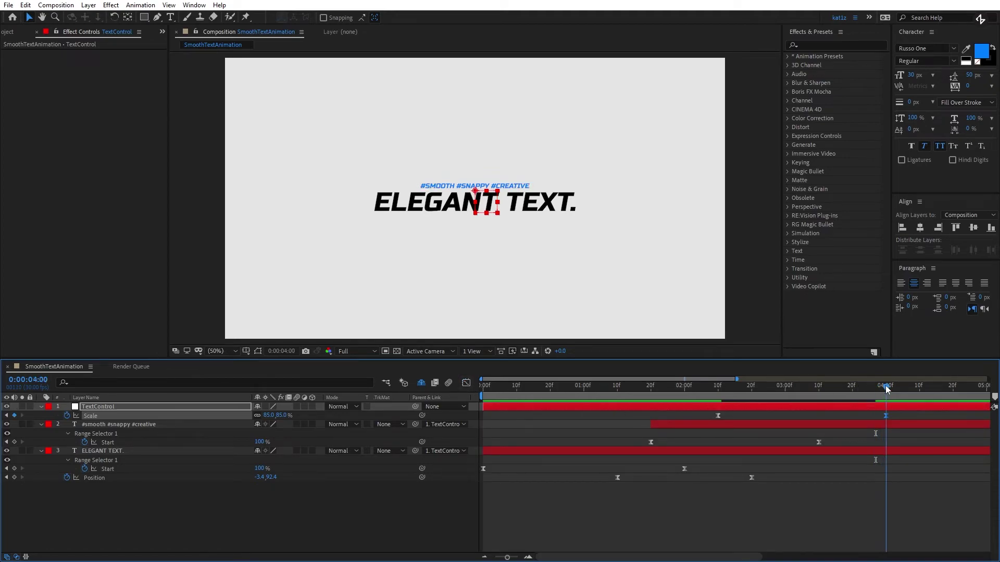
{"action": "key", "text": "n"}
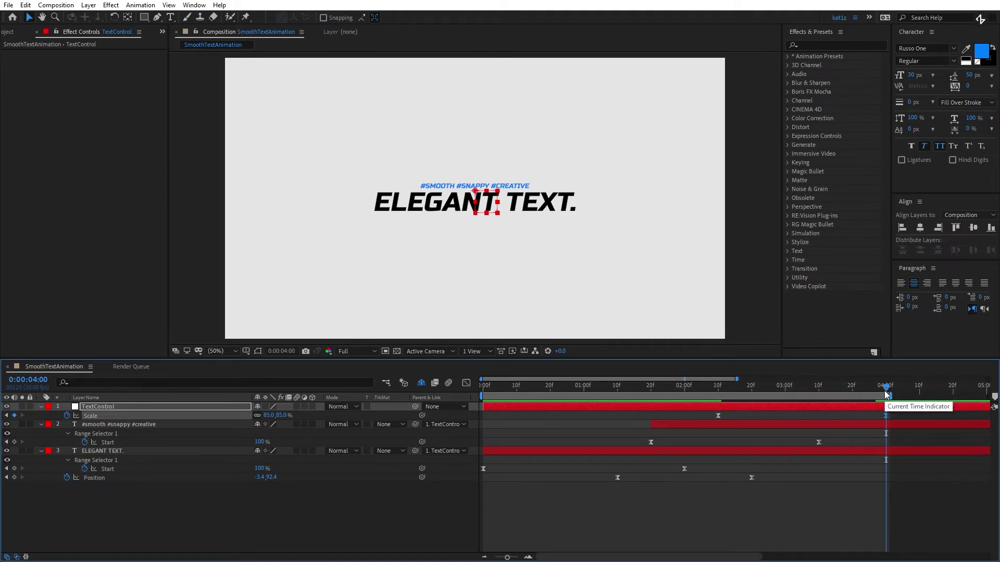
- Shift the hashtag text layer two frames earlier in the timeline
{"action": "left_click", "coordinate": [859, 425]}
{"action": "key", "text": "alt+Page_Up"}
{"action": "key", "text": "alt+Page_Up"}
{"action": "left_click", "coordinate": [820, 498]}
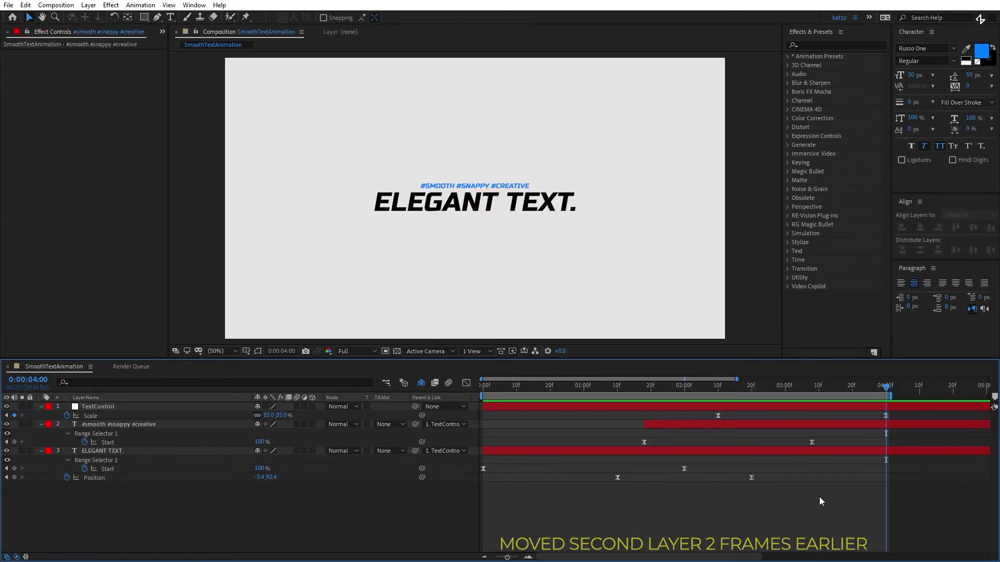
- Collapse the keyframed properties of all three visible layers in the timeline
{"action": "key", "text": "ctrl+a"}
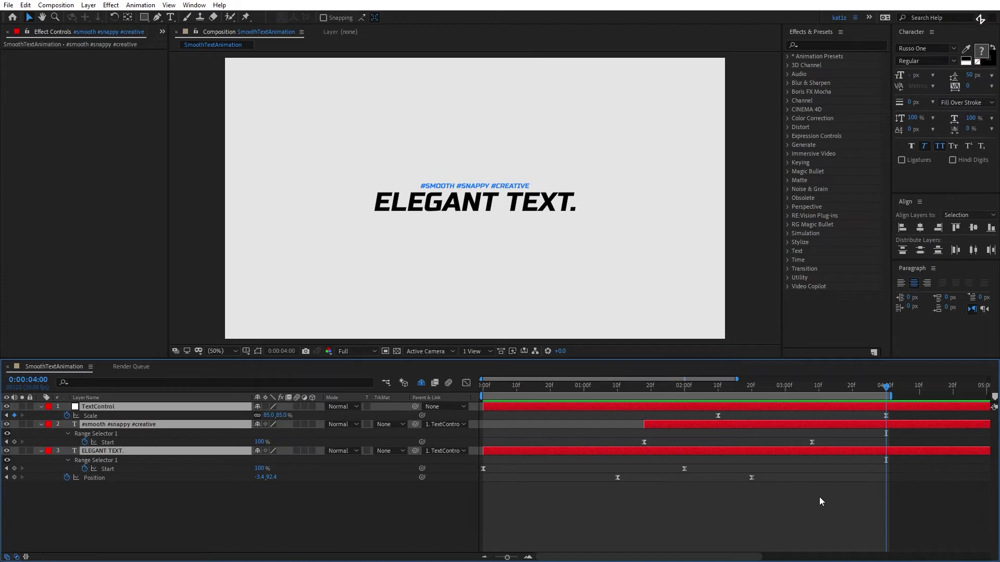
{"action": "key", "text": "u"}
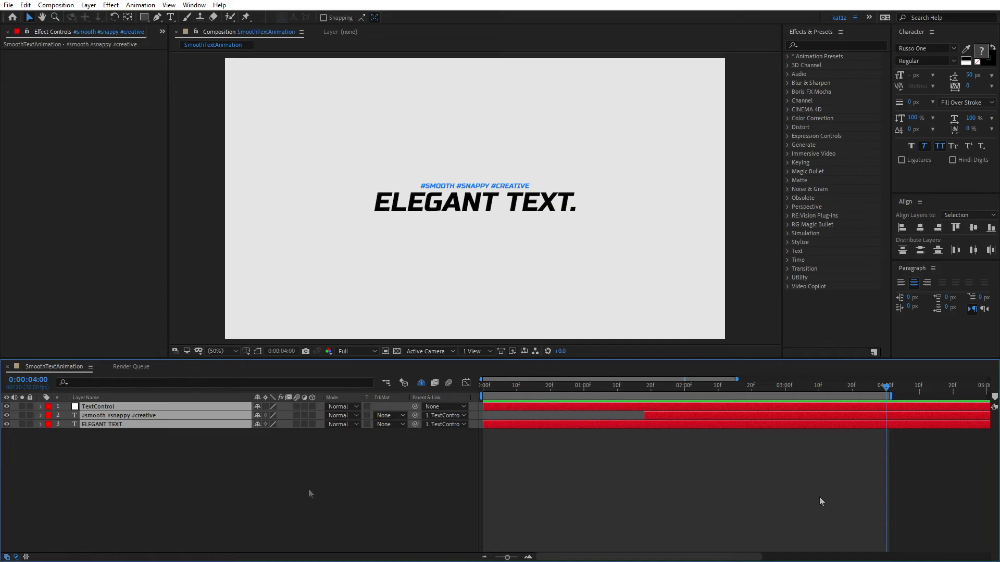
{"action": "left_click", "coordinate": [819, 497]}
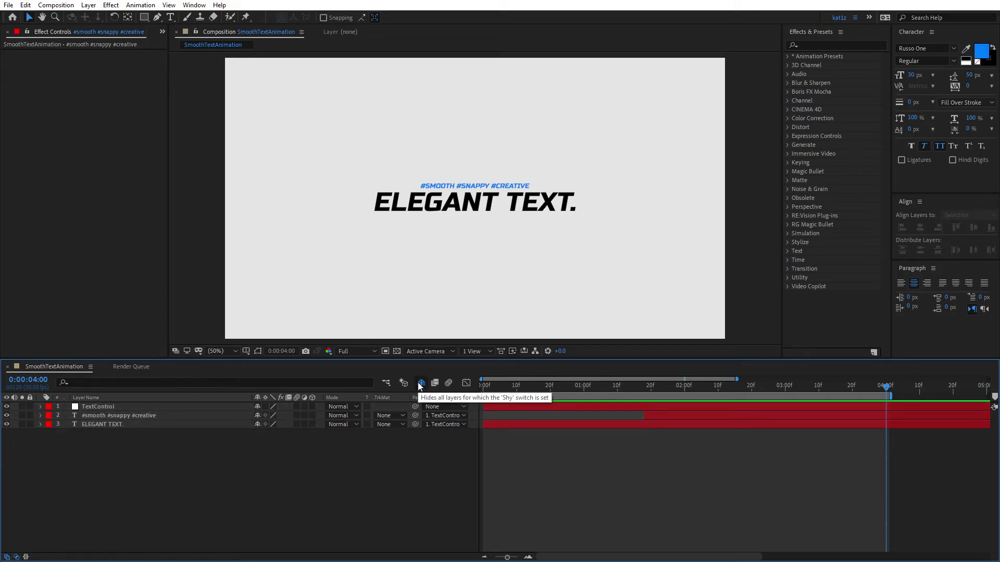
- Unhide and unlock the shy Background layer, and trim the ends of all four layers to 0:00:04:00
{"action": "left_click", "coordinate": [421, 384]}
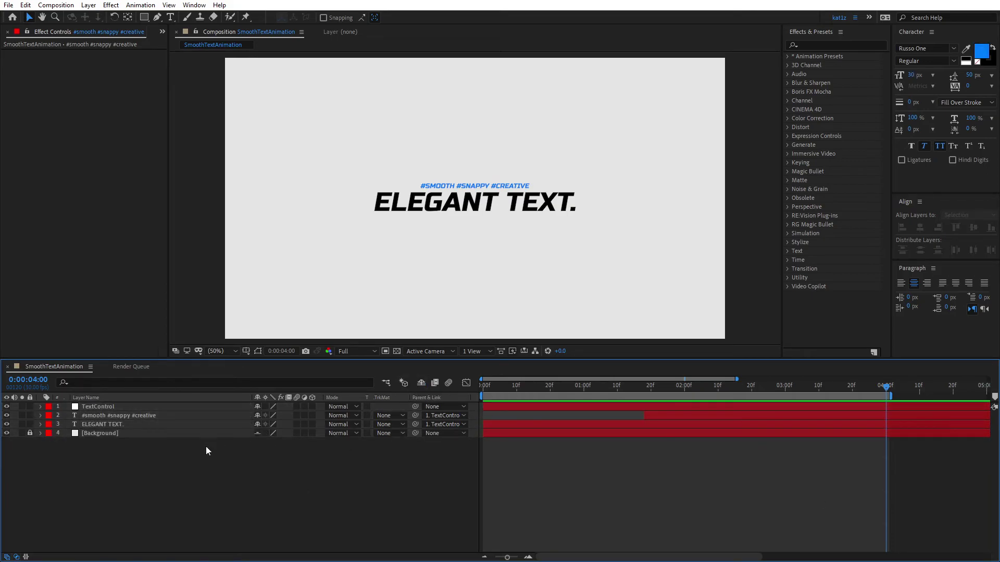
{"action": "left_click", "coordinate": [30, 434]}
{"action": "left_click_drag", "start_coordinate": [190, 472], "coordinate": [142, 405]}
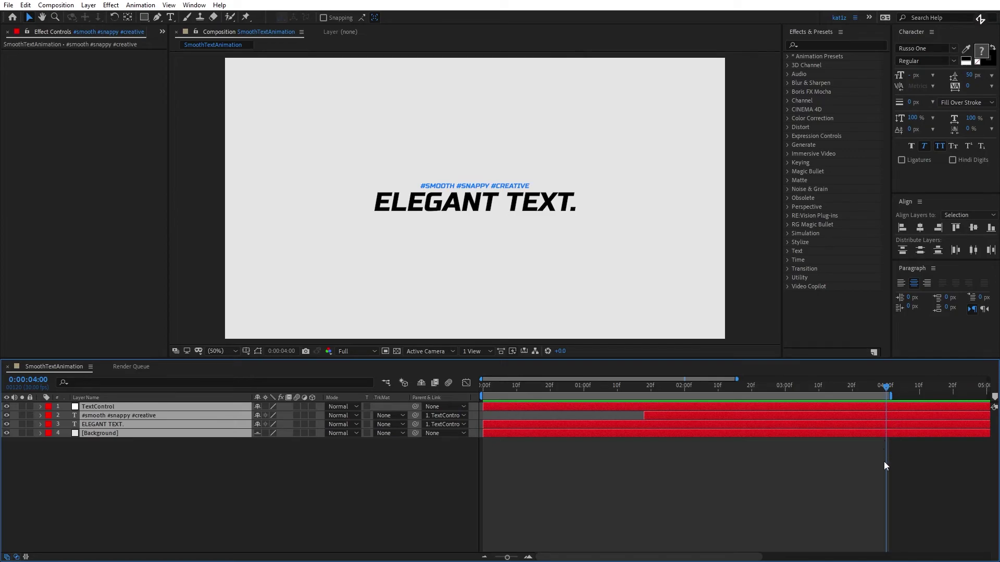
{"action": "key", "text": "alt+bracketright"}
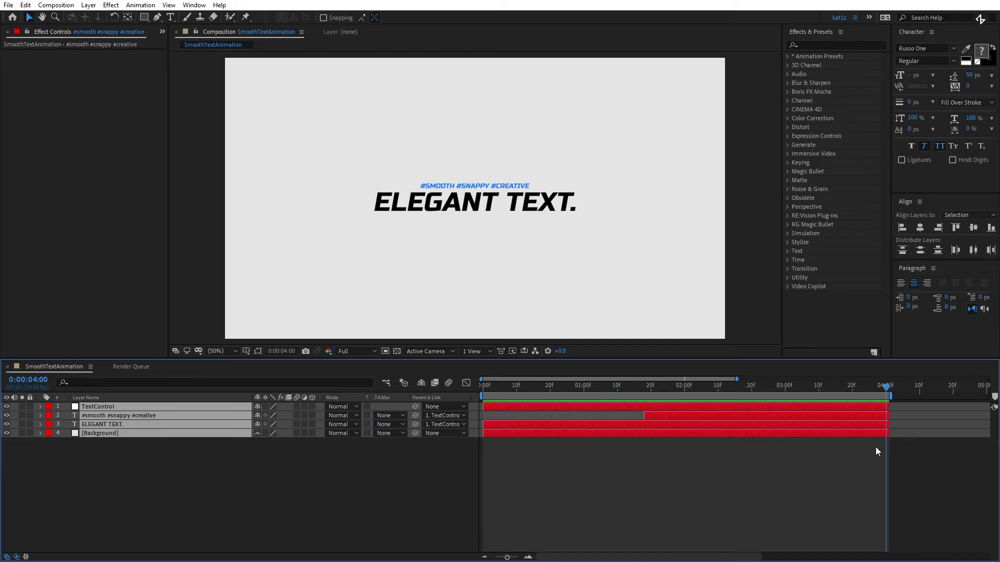
- Pre-compose the four selected layers into a new composition named Text
{"action": "key", "text": "ctrl+shift+c"}
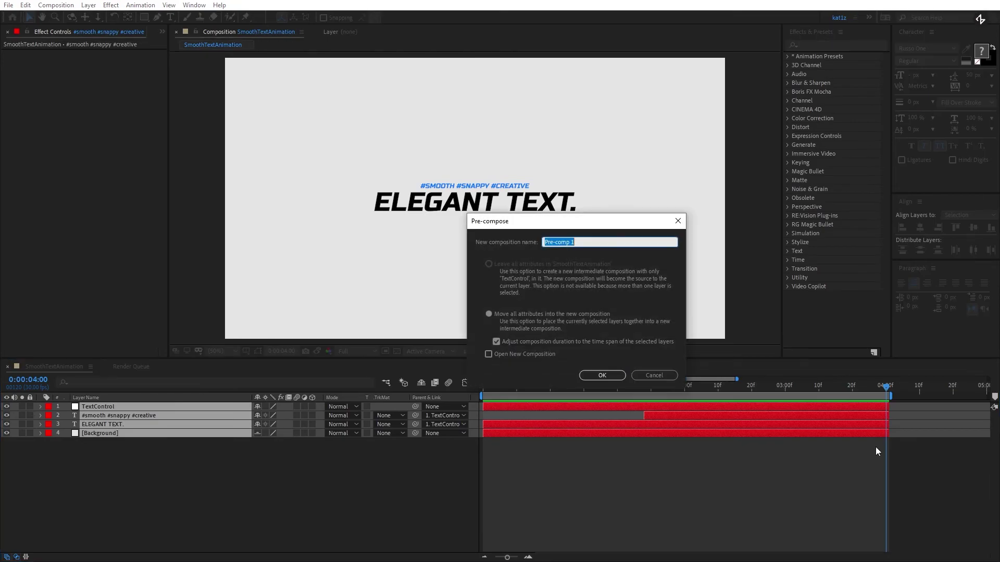
{"action": "type", "text": "Text"}
{"action": "key", "text": "Return"}
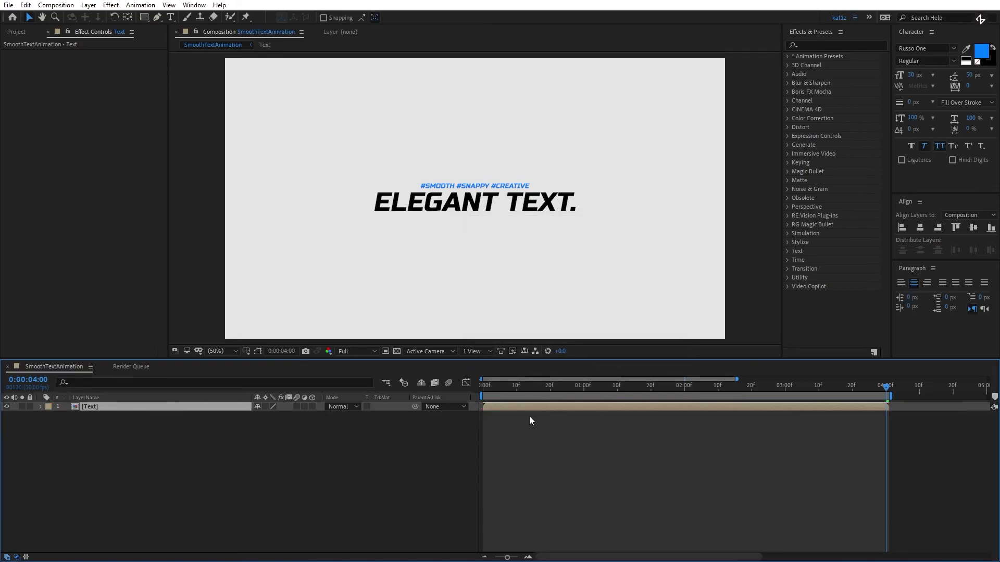
- Duplicate the Text pre-comp layer and rename the upper copy TextReverse
{"action": "key", "text": "ctrl+d"}
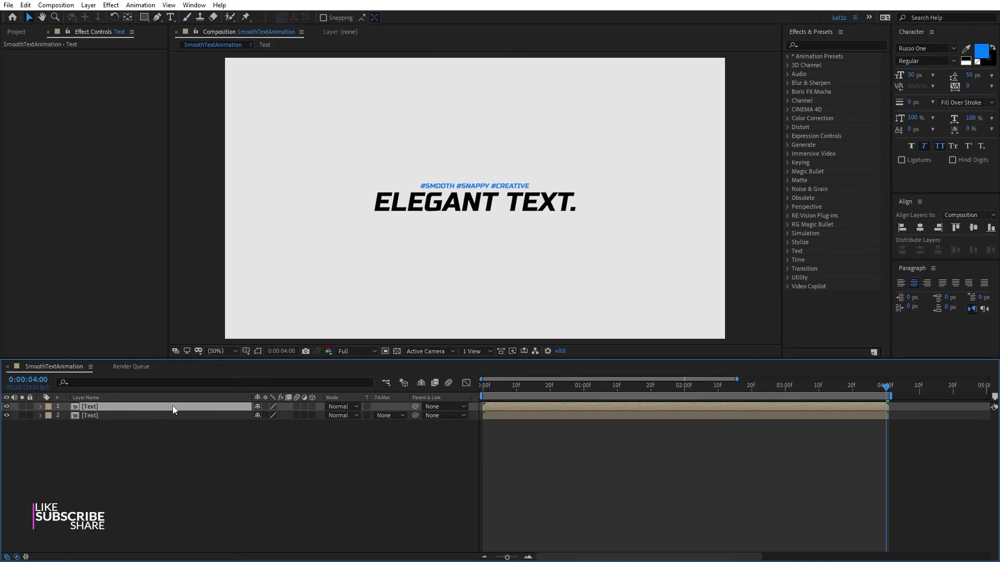
{"action": "key", "text": "Return"}
{"action": "type", "text": "TextReverse"}
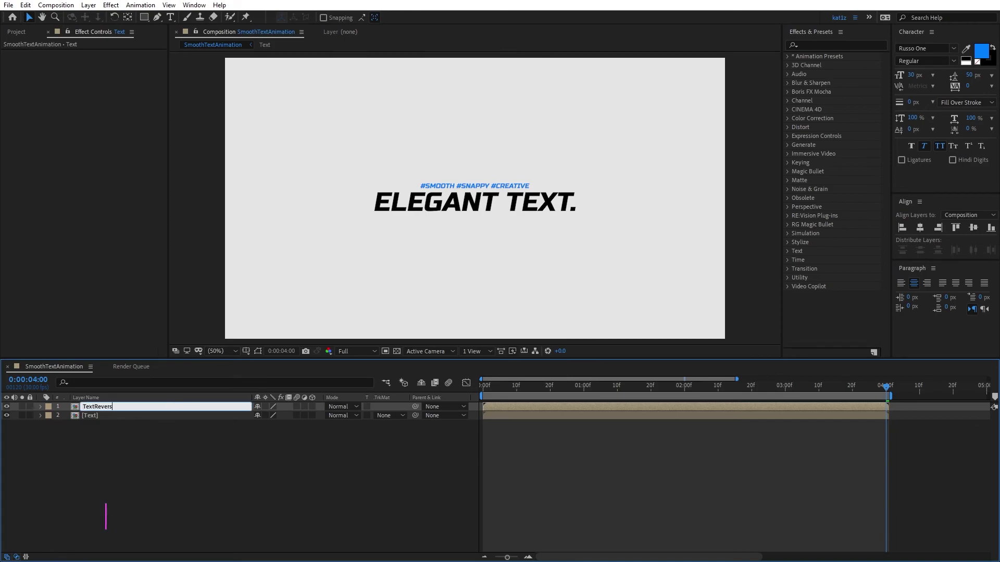
{"action": "key", "text": "Return"}
{"action": "left_click", "coordinate": [261, 479]}
- Time-reverse the TextReverse layer
{"action": "left_click", "coordinate": [544, 408]}
{"action": "right_click", "coordinate": [544, 407]}
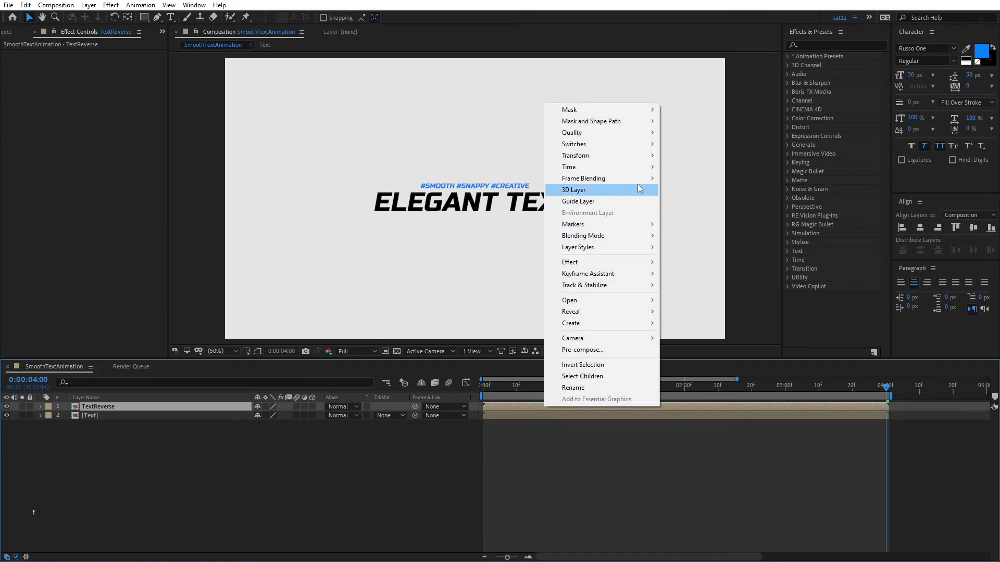
{"action": "mouse_move", "coordinate": [640, 166]}
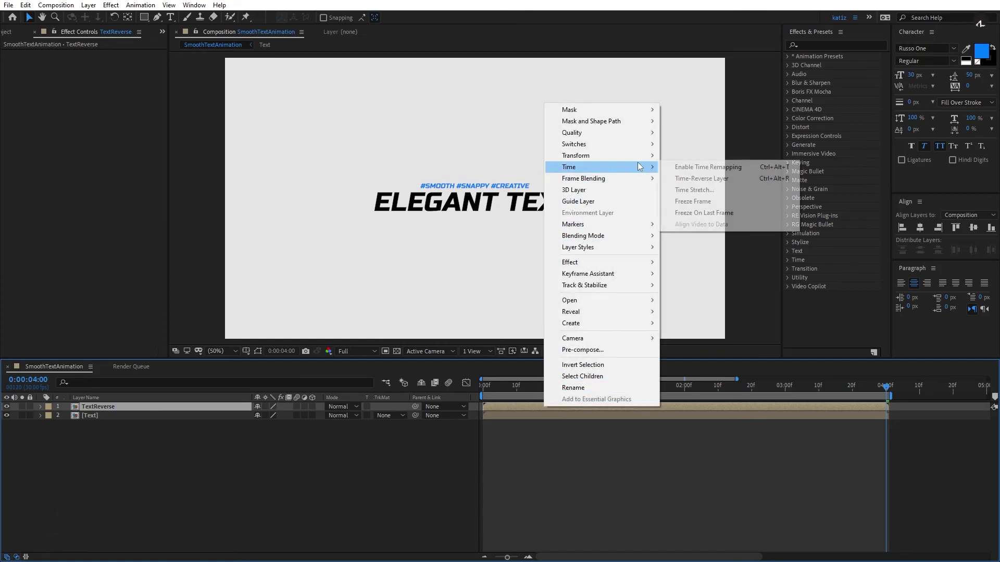
{"action": "left_click", "coordinate": [693, 180]}
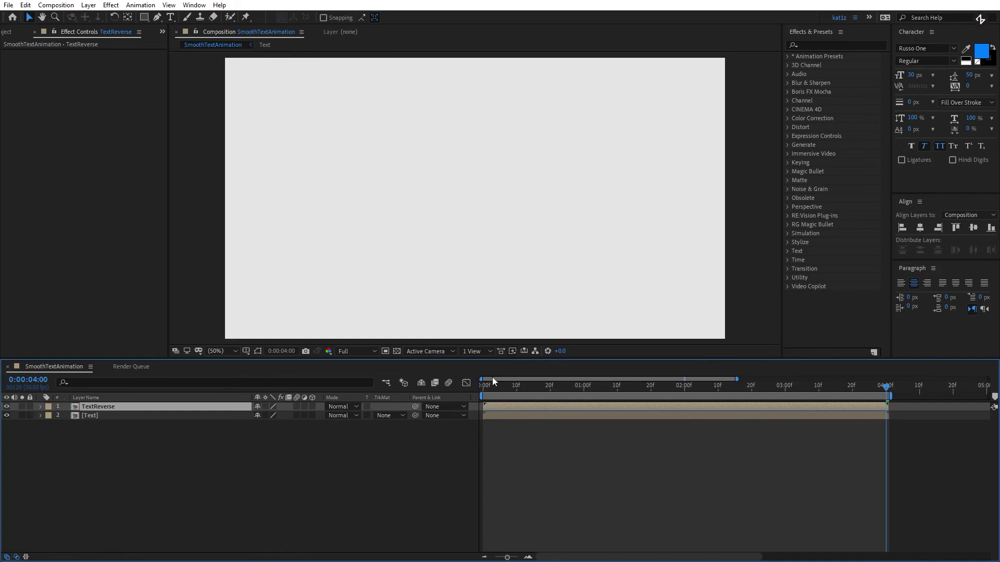
- Extend the end of the work area to about 8 seconds
{"action": "key", "text": "minus"}
{"action": "key", "text": "minus"}
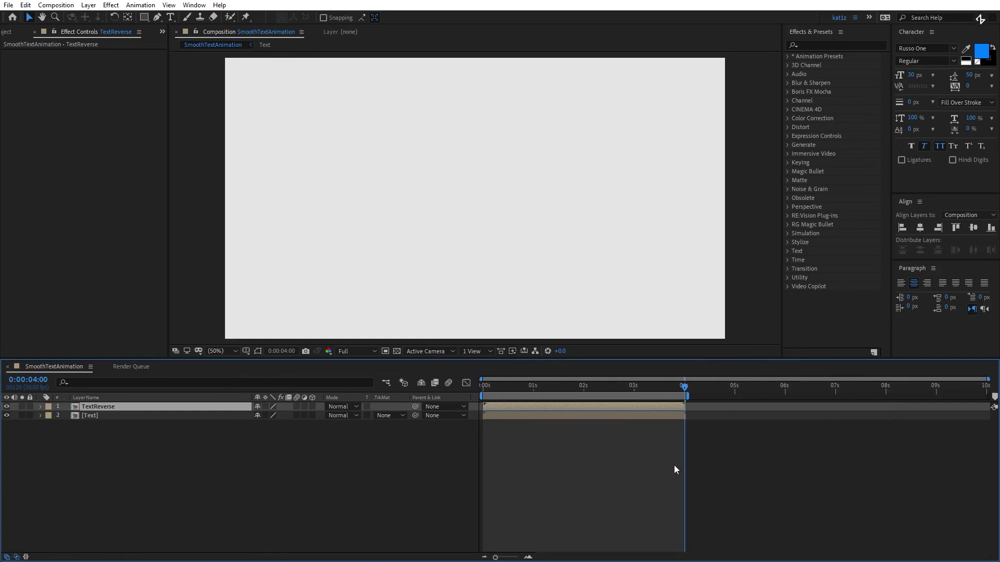
{"action": "left_click_drag", "start_coordinate": [690, 395], "coordinate": [890, 409]}
{"action": "left_click_drag", "start_coordinate": [889, 375], "coordinate": [889, 377]}
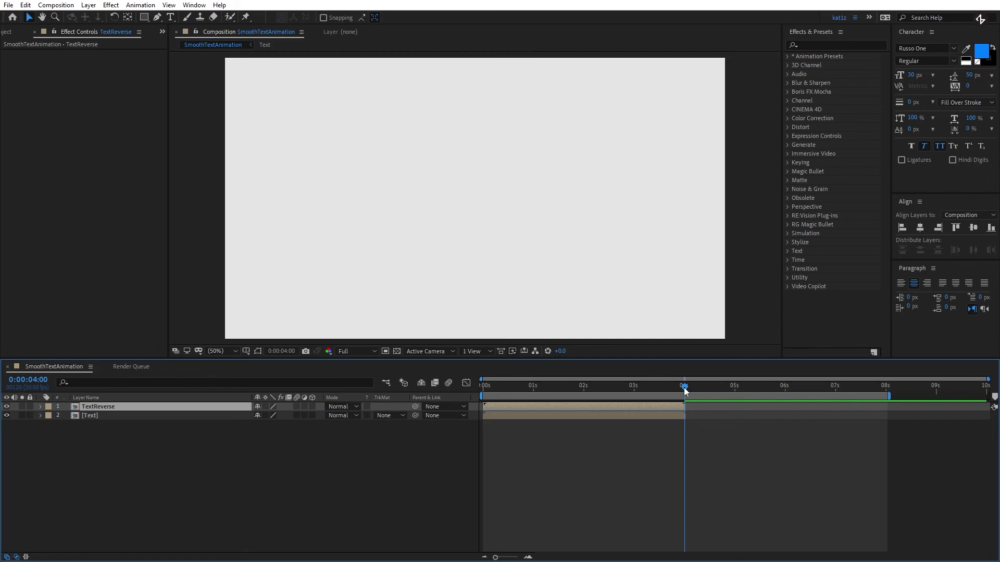
- Move the TextReverse layer so it starts right after the Text layer ends, and return the playhead to 0:00:00:00
{"action": "left_click_drag", "start_coordinate": [510, 406], "coordinate": [697, 410]}
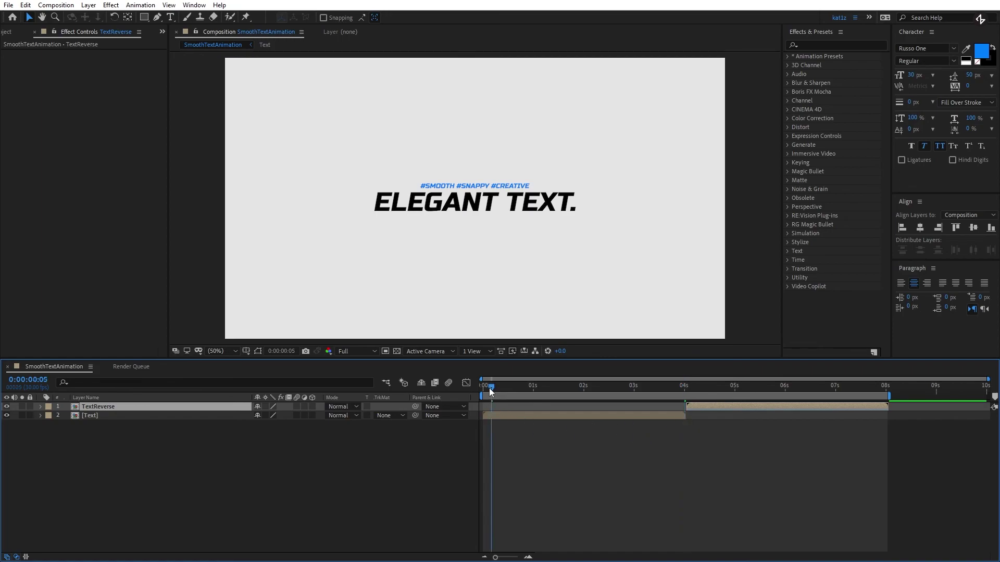
{"action": "left_click_drag", "start_coordinate": [491, 390], "coordinate": [467, 394]}
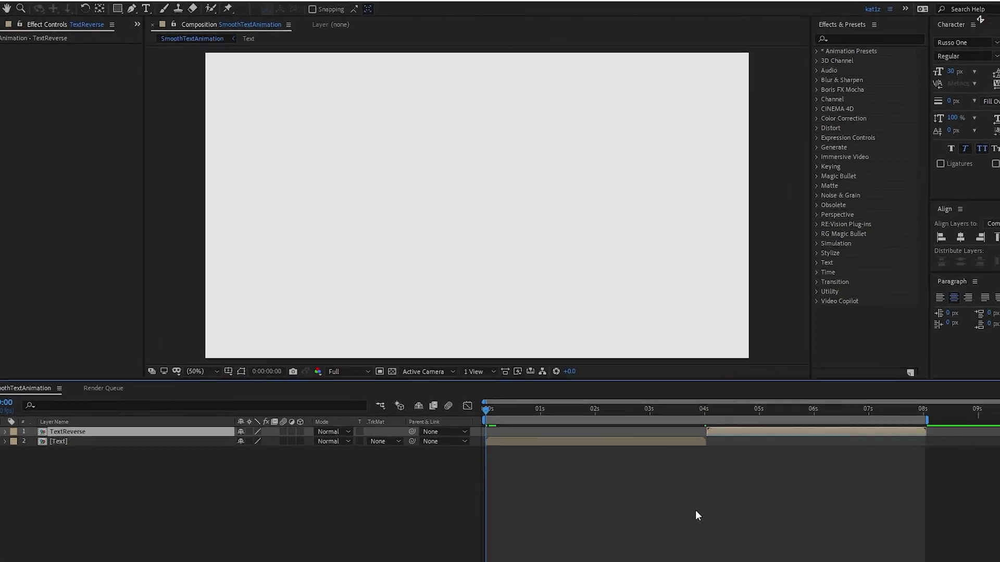